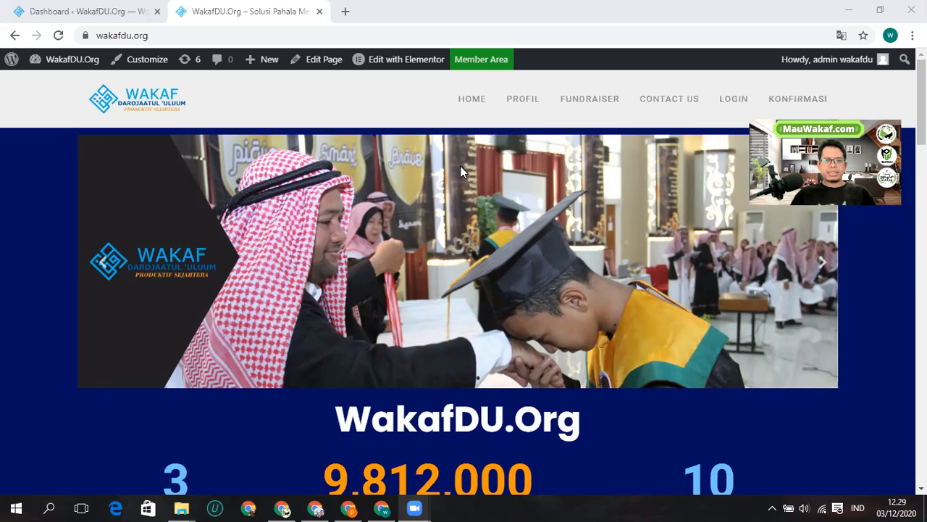
Step: Look over the homepage's banner, campaign statistics, selected wakaf programs and foundation summary
scroll(460, 165, "down", 4)
scroll(461, 171, "down", 9)
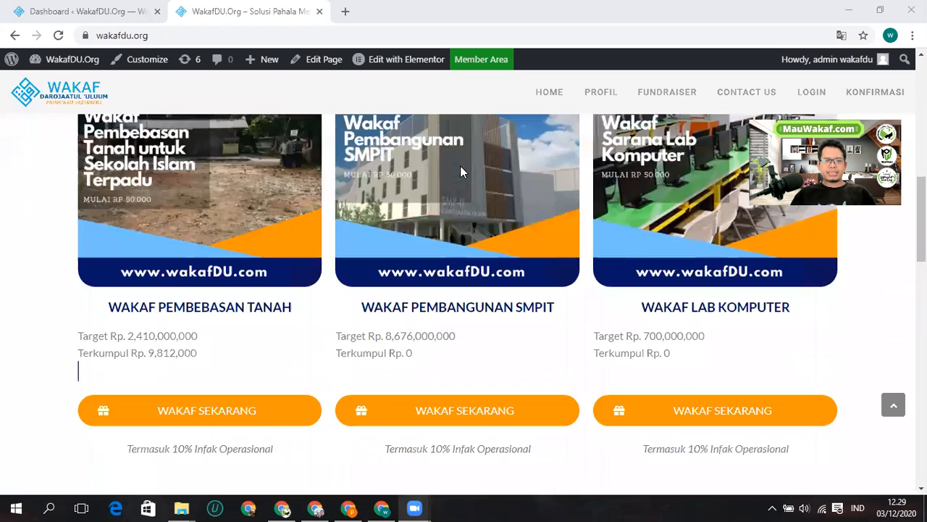
scroll(461, 171, "down", 6)
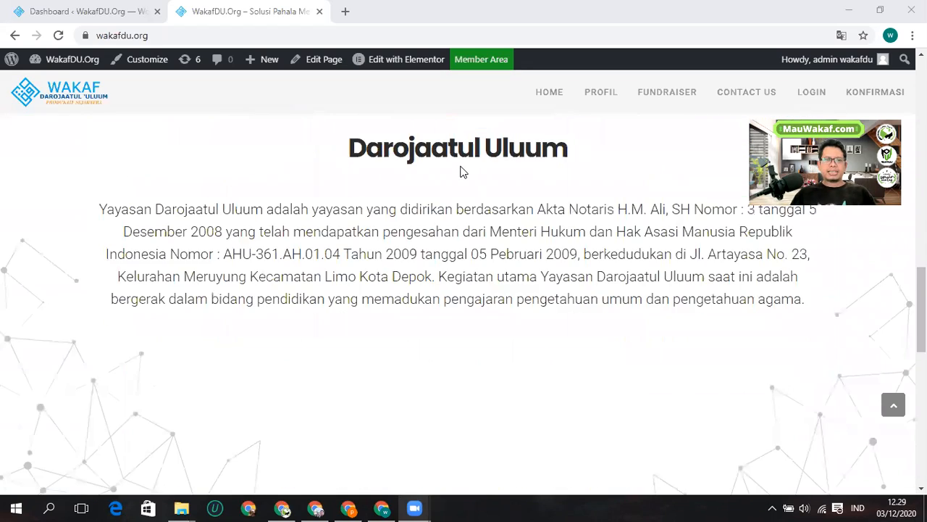
scroll(462, 172, "up", 3)
scroll(463, 171, "up", 15)
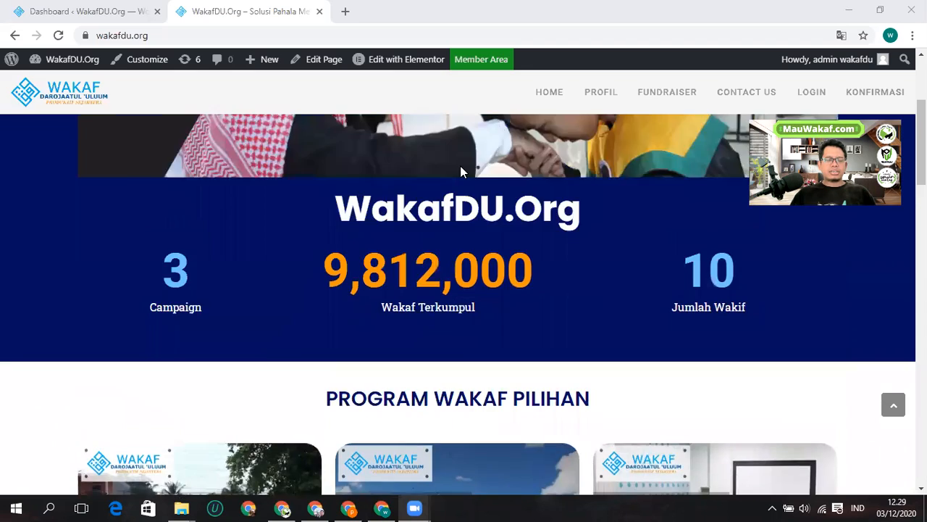
scroll(461, 167, "down", 1)
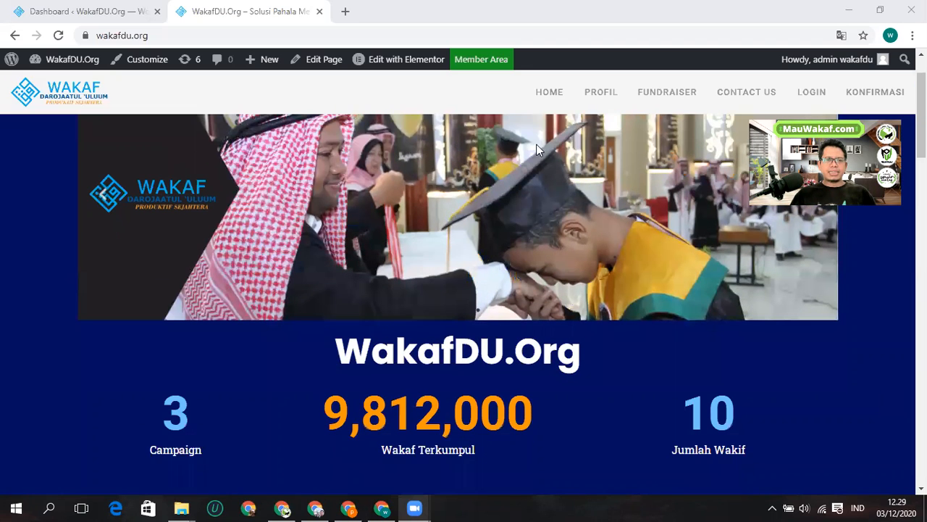
scroll(487, 186, "up", 1)
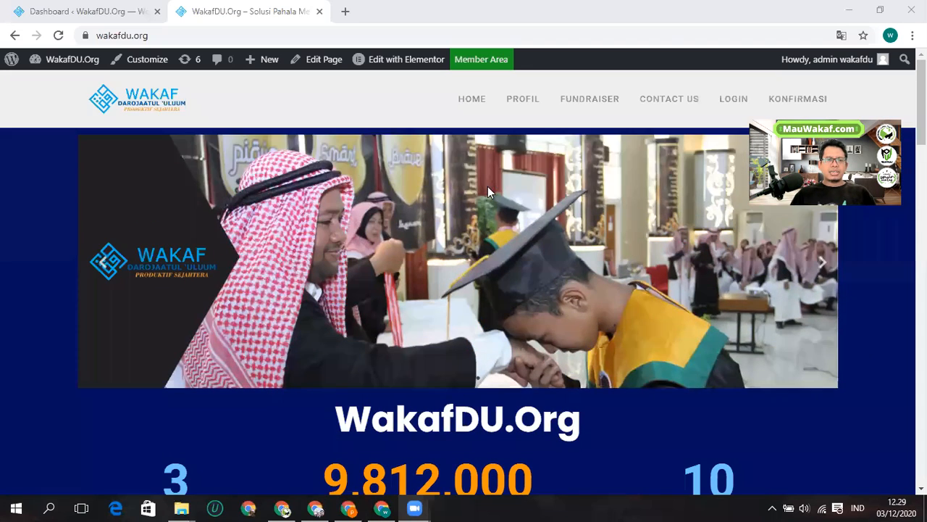
scroll(487, 186, "down", 2)
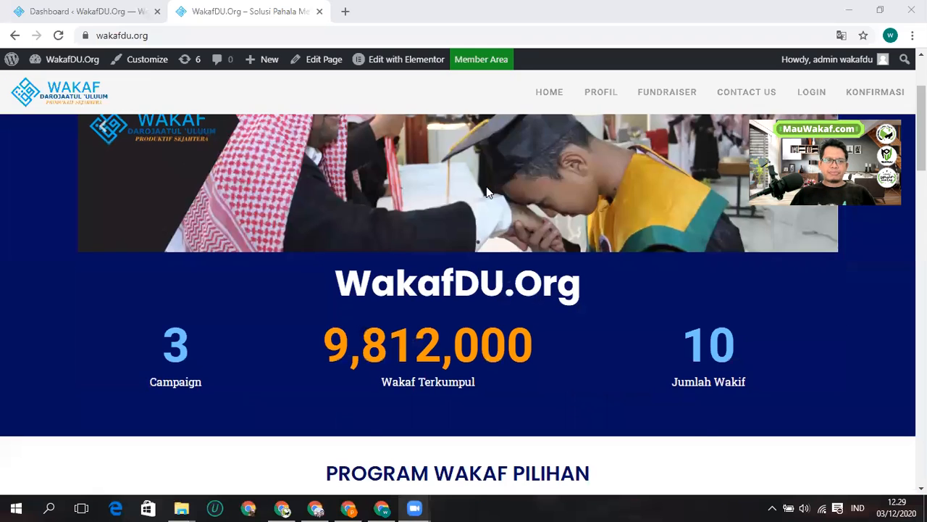
scroll(481, 187, "down", 3)
scroll(481, 187, "down", 2)
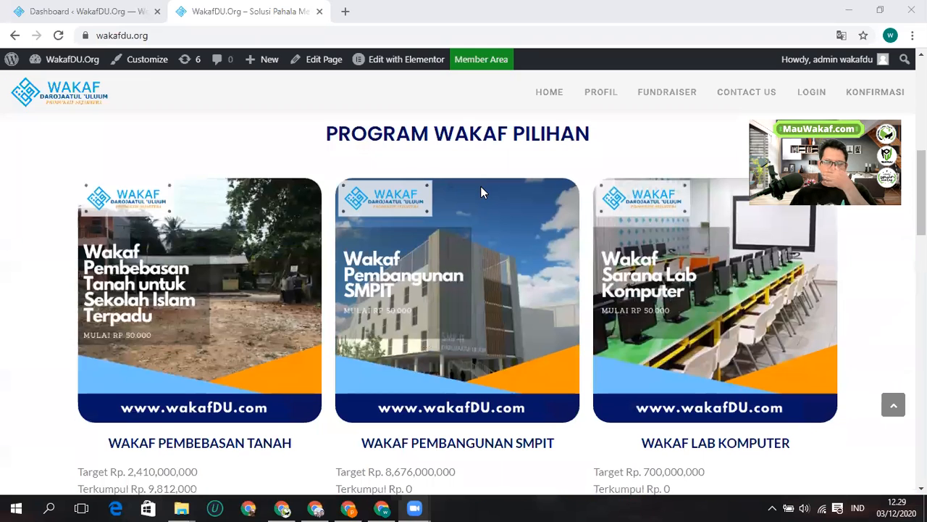
scroll(481, 186, "up", 6)
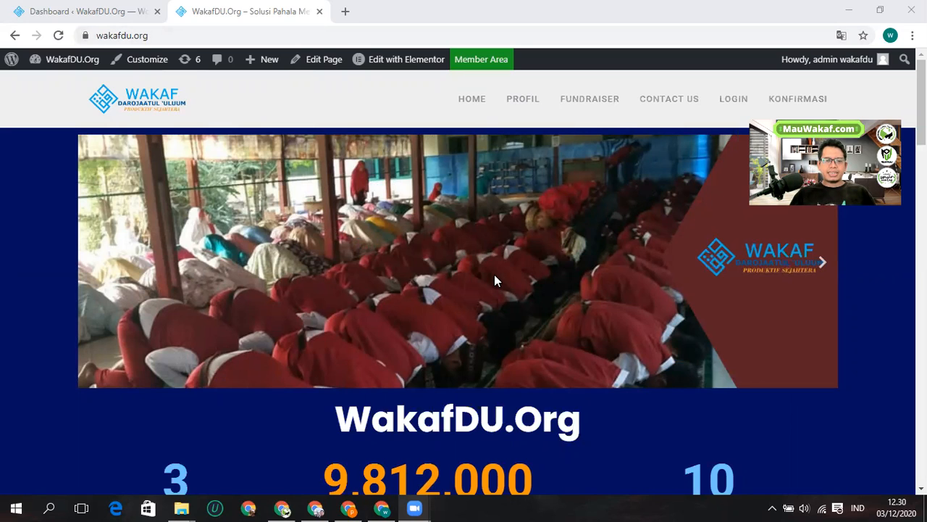
Step: Review the full homepage, from the banner and wakaf program cards through the foundation profile to the contact section and footer
scroll(505, 246, "down", 1)
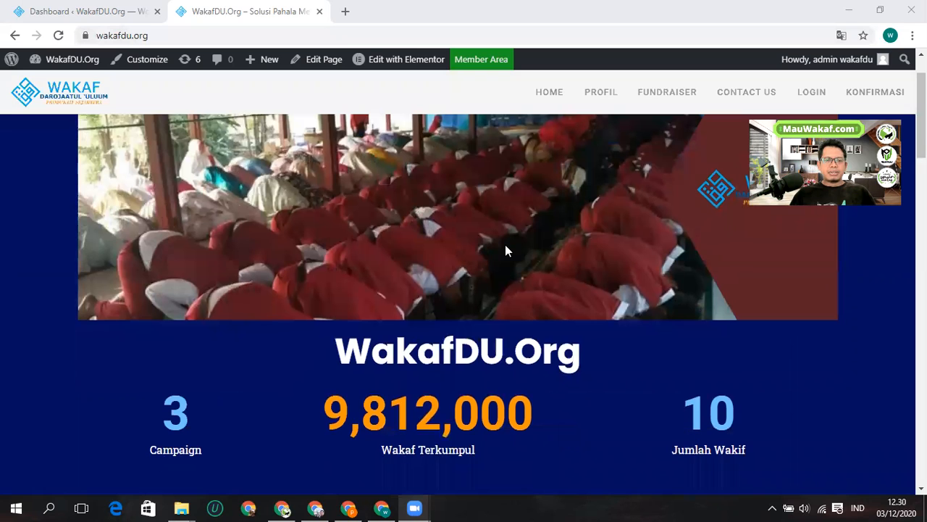
scroll(505, 249, "up", 1)
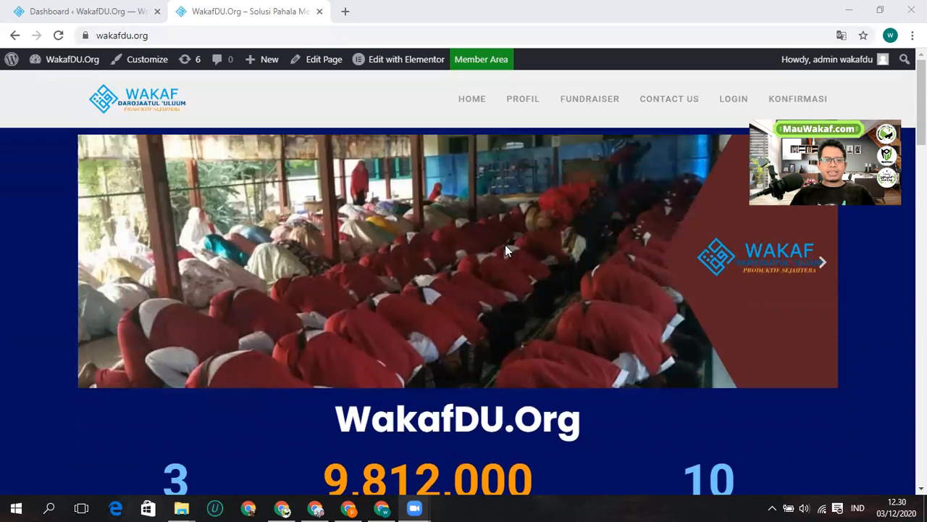
scroll(505, 249, "down", 2)
scroll(505, 250, "down", 2)
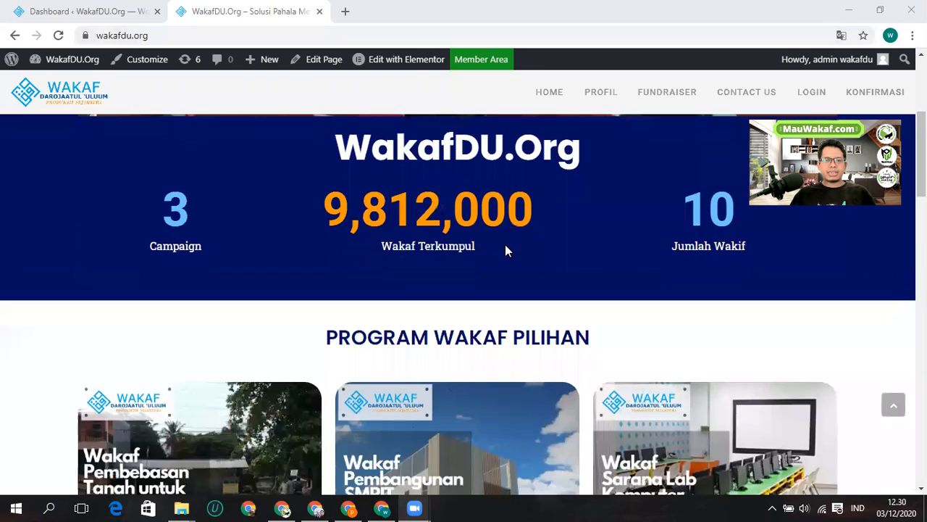
scroll(506, 249, "down", 3)
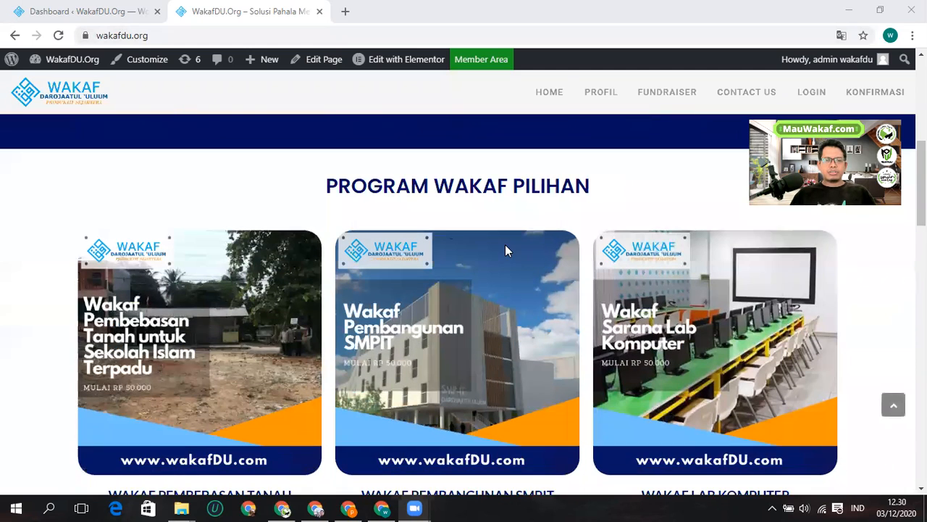
scroll(505, 250, "down", 1)
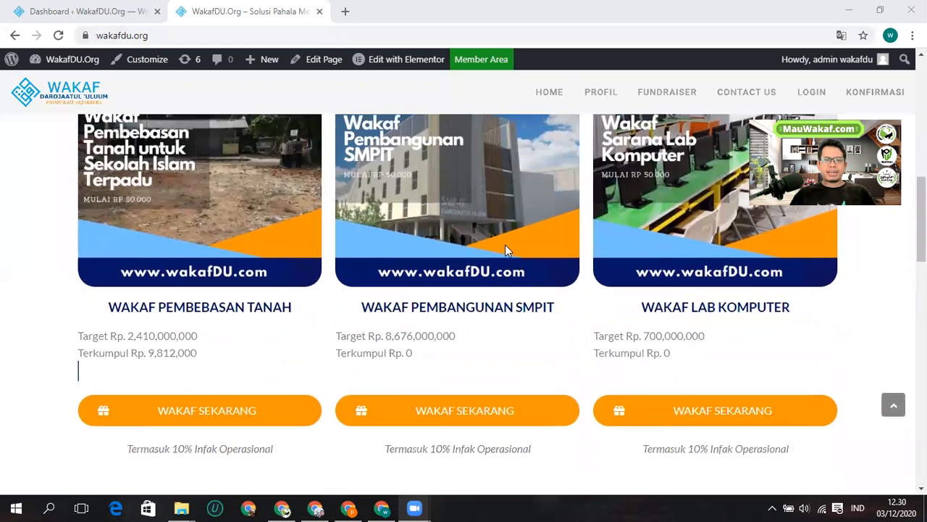
scroll(505, 250, "down", 1)
scroll(506, 250, "down", 1)
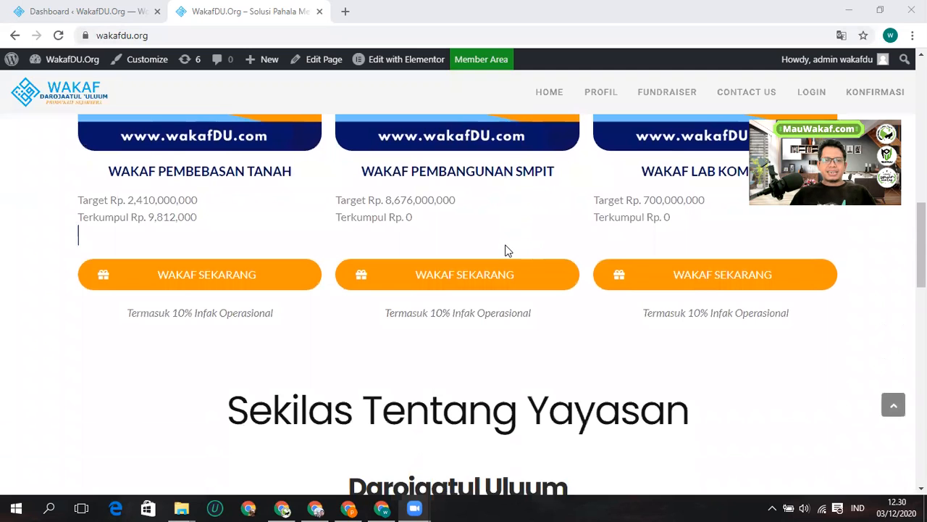
scroll(507, 250, "down", 1)
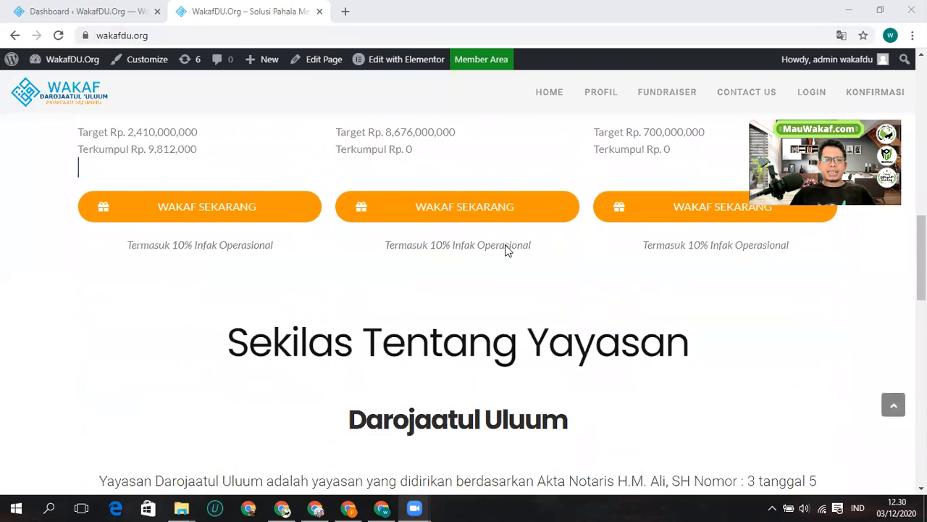
scroll(506, 244, "down", 2)
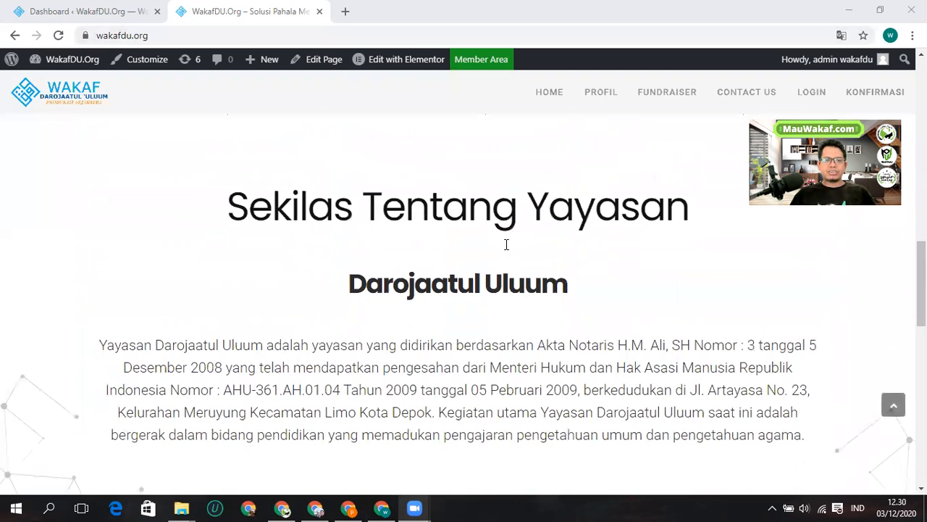
scroll(506, 244, "down", 6)
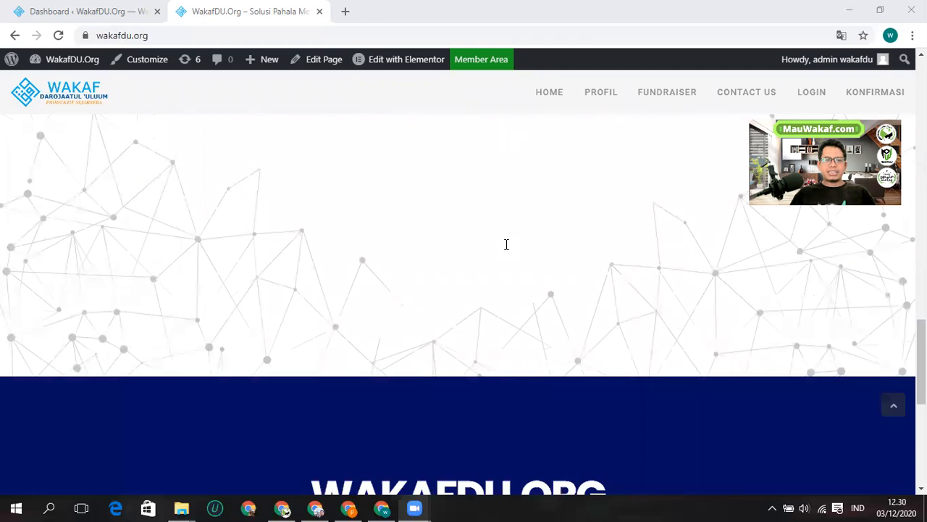
scroll(506, 244, "down", 6)
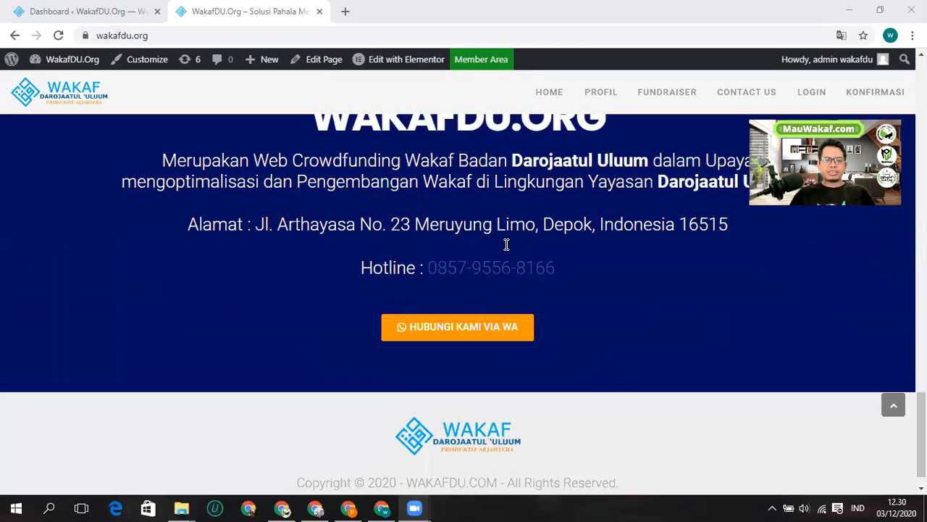
scroll(507, 245, "up", 8)
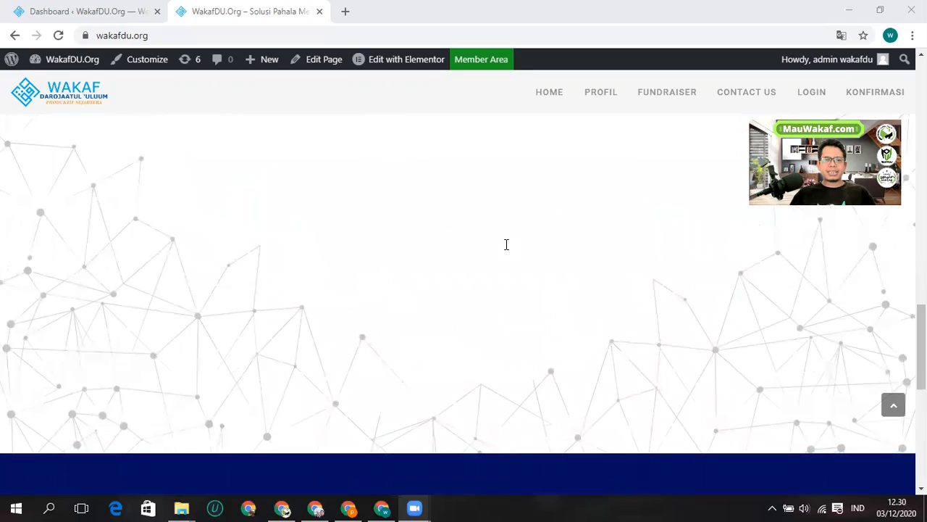
scroll(506, 244, "up", 10)
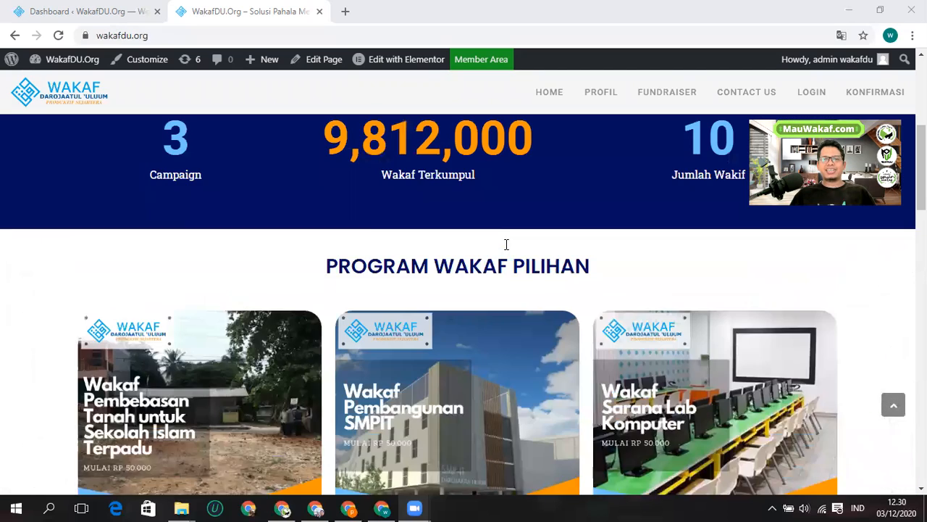
scroll(507, 244, "up", 4)
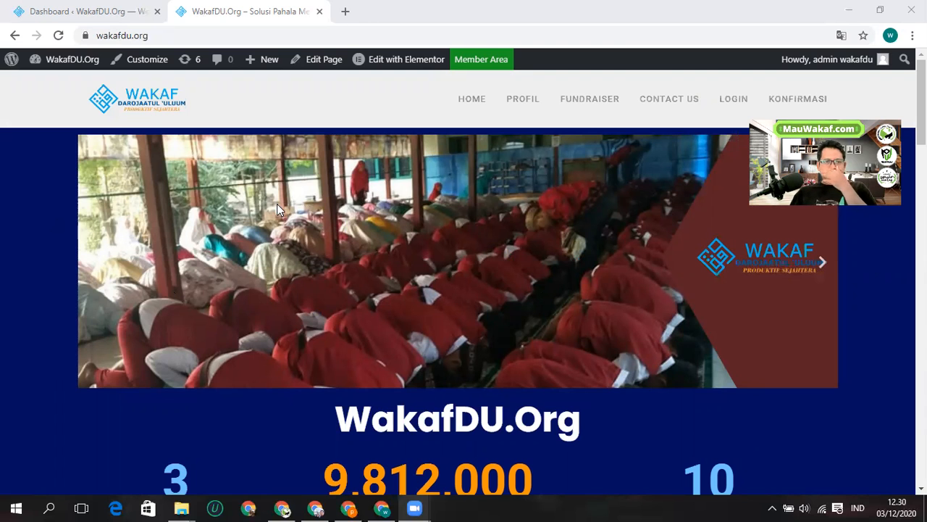
Step: Open the donation page of the Wakaf Pembebasan Tanah program from its card on the homepage
scroll(276, 209, "down", 10)
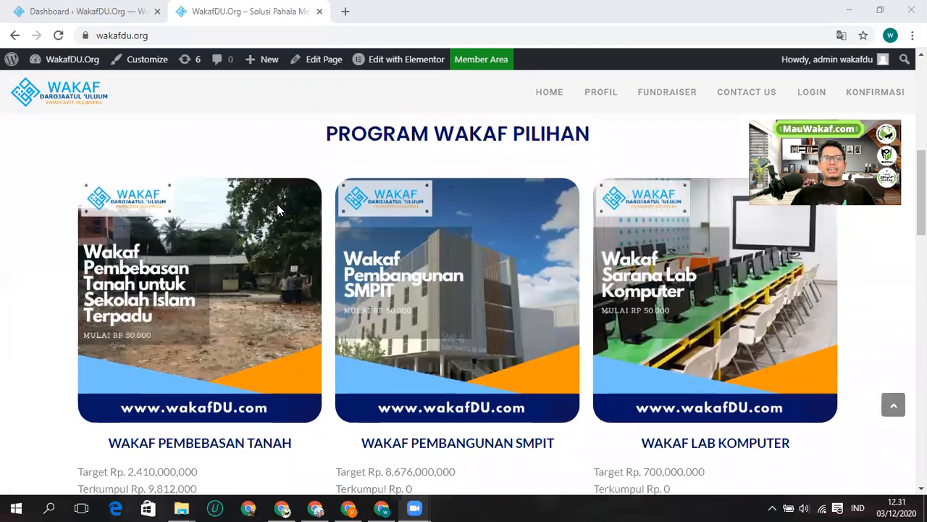
scroll(280, 208, "up", 7)
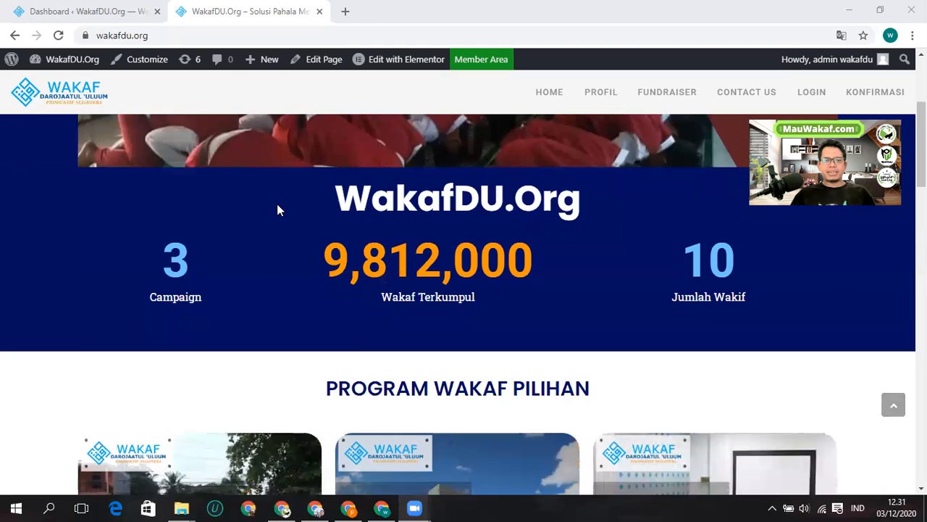
scroll(279, 209, "down", 3)
scroll(277, 206, "down", 2)
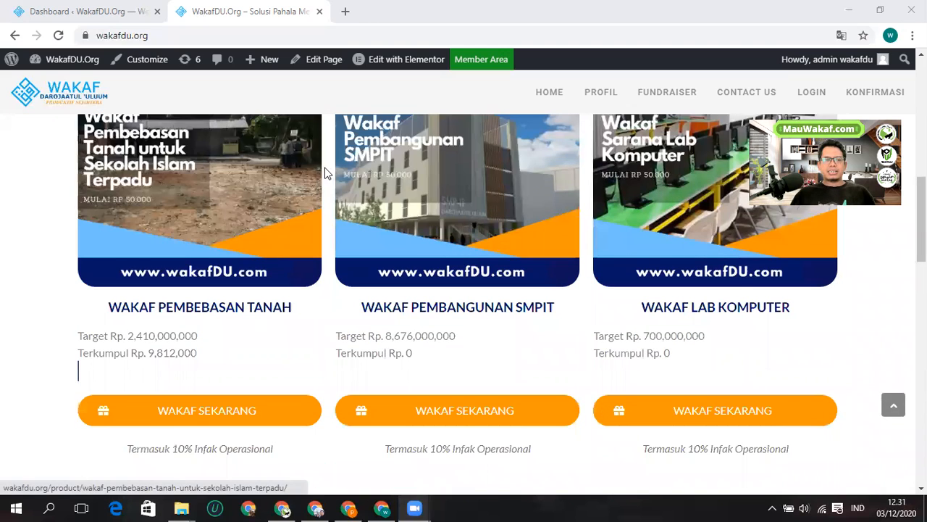
scroll(312, 171, "up", 2)
scroll(160, 186, "up", 8)
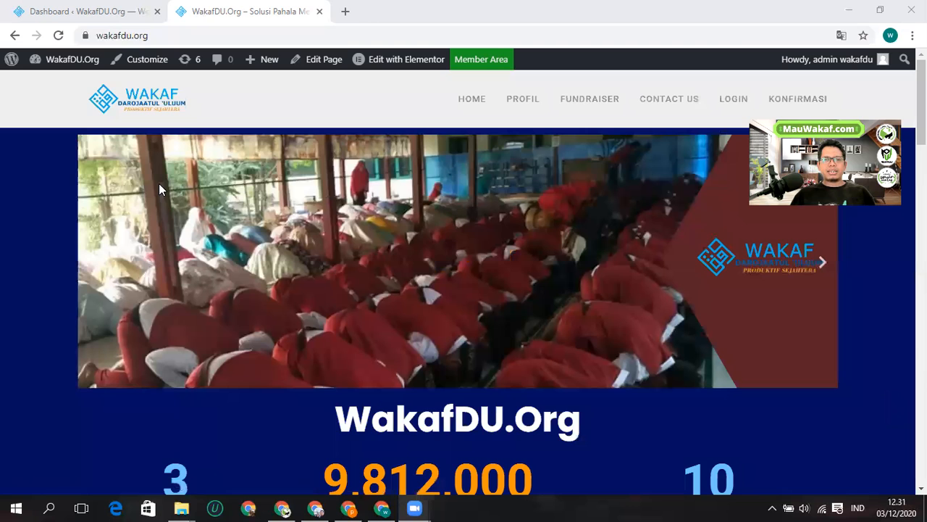
scroll(160, 185, "down", 8)
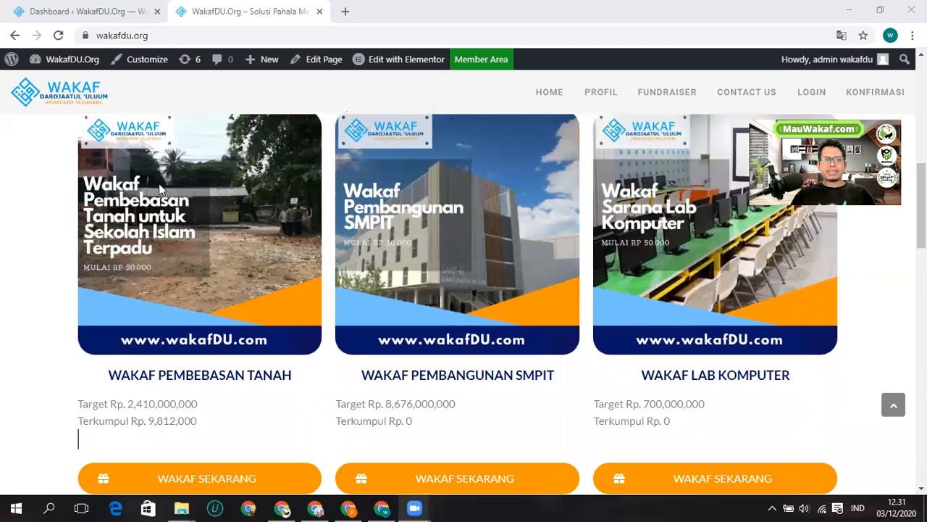
scroll(159, 184, "down", 3)
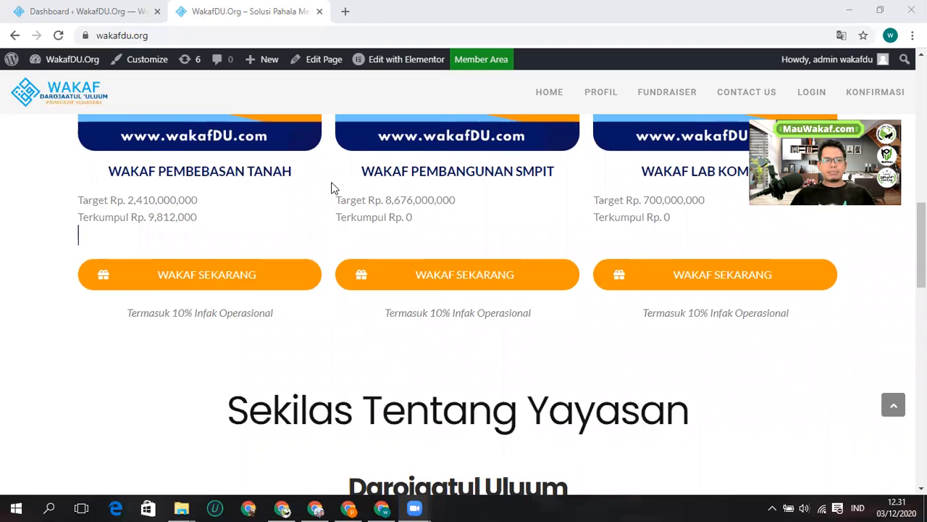
scroll(300, 196, "up", 2)
scroll(238, 211, "down", 2)
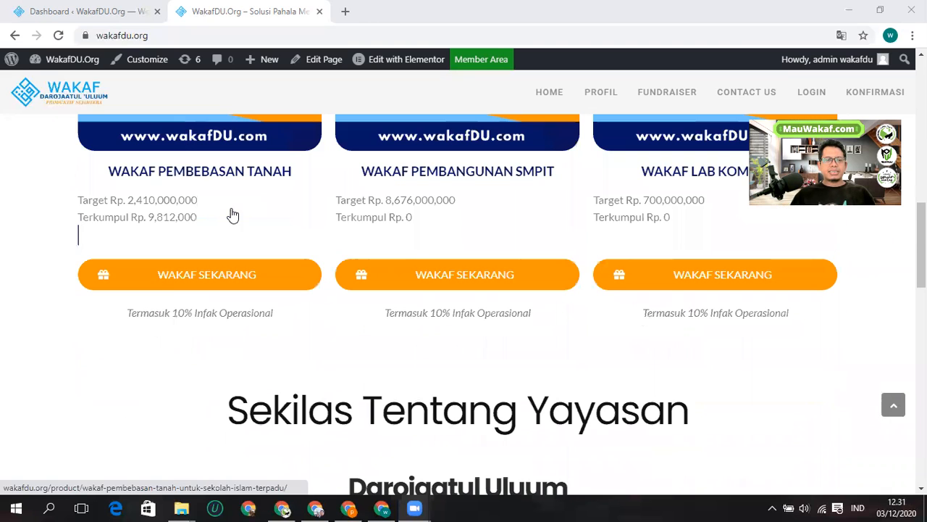
left_click(167, 288)
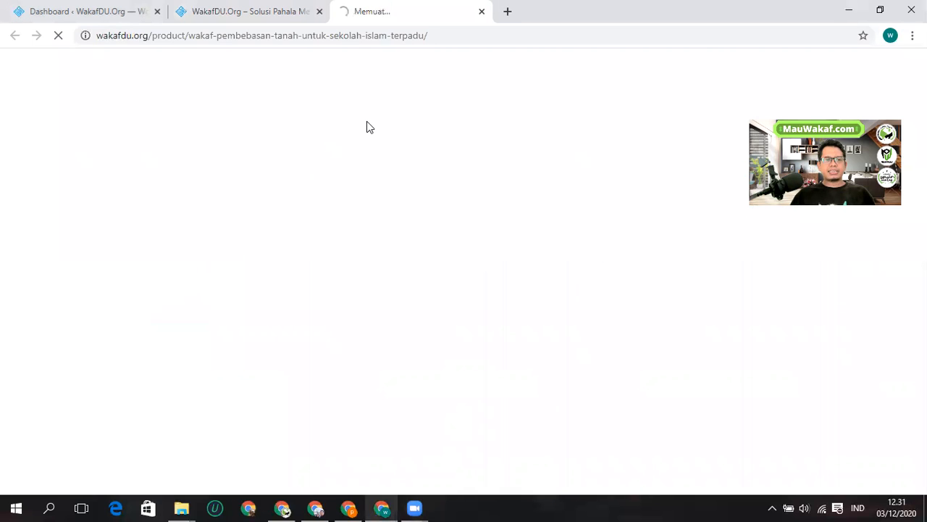
Step: Examine the donation progress section, the donation amount field and the donation rules on the program's checkout page
scroll(520, 143, "down", 5)
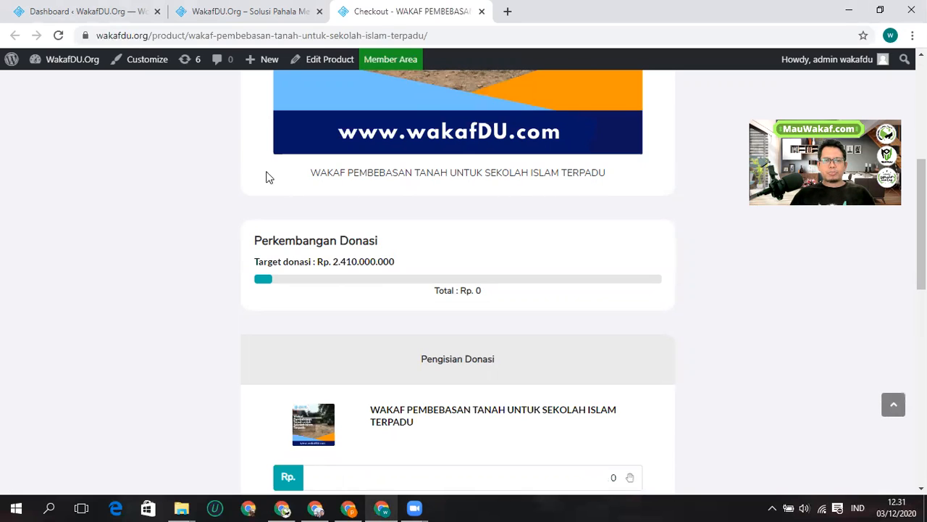
scroll(407, 170, "down", 1)
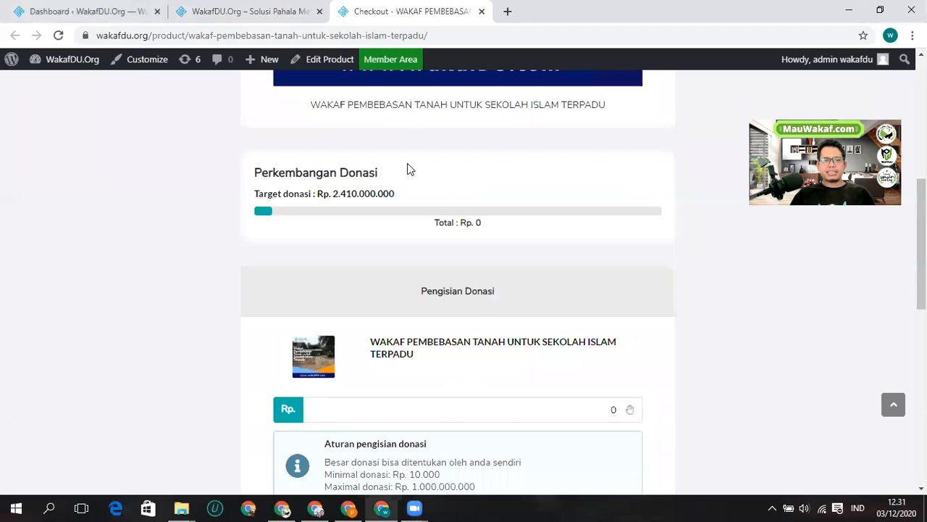
scroll(407, 169, "down", 1)
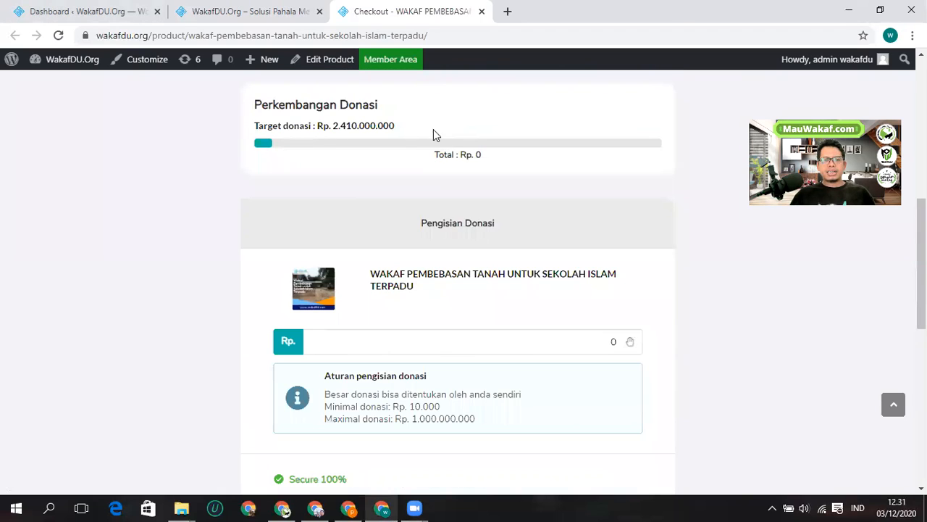
scroll(408, 141, "down", 1)
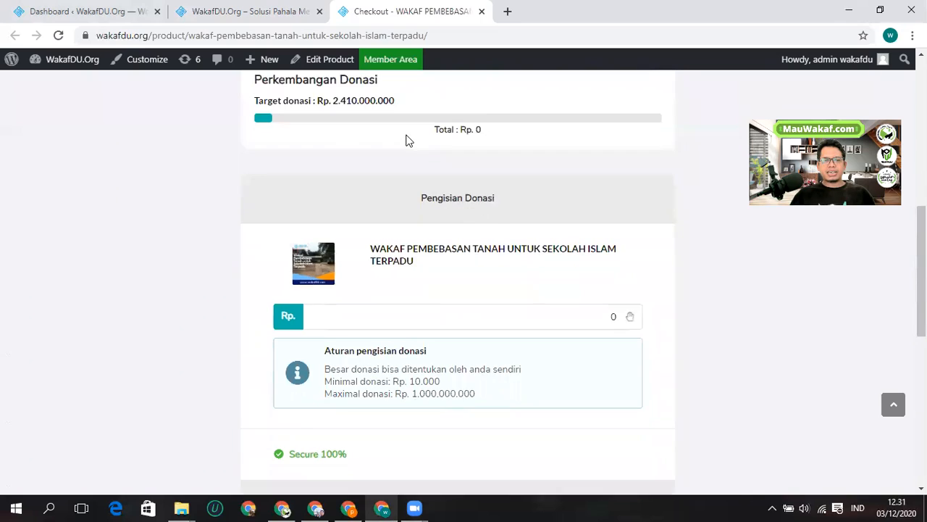
scroll(408, 140, "up", 2)
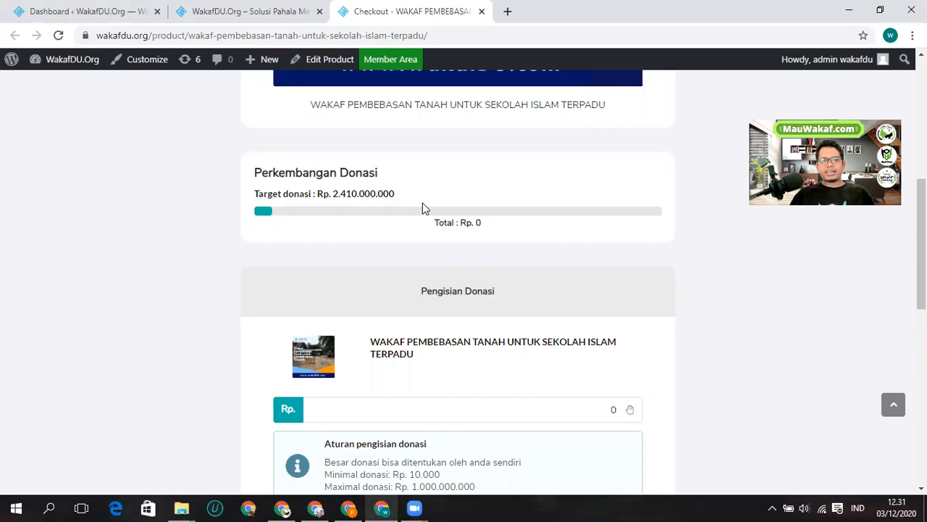
scroll(423, 206, "down", 3)
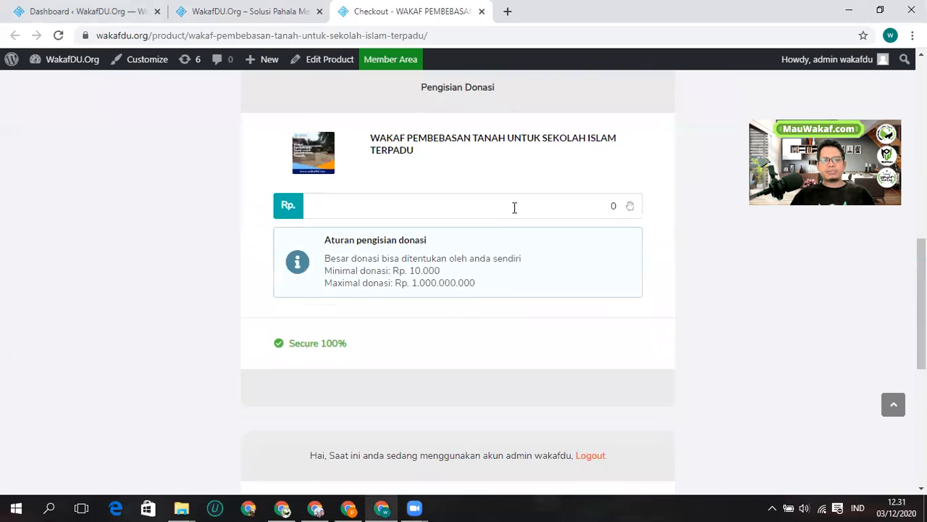
Step: Examine the donation rules, the Mandiri Syariah payment option, the payment total and the process button on the program's checkout page
scroll(443, 208, "down", 2)
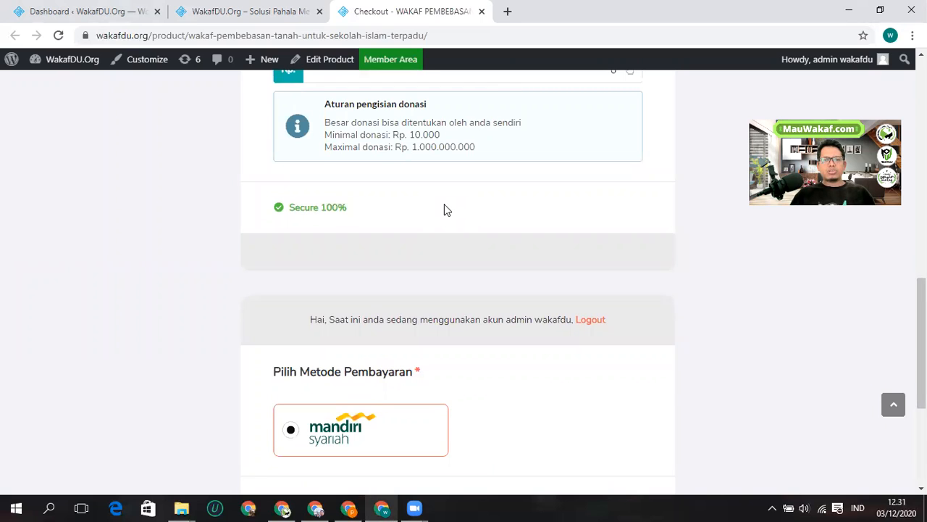
scroll(447, 210, "up", 1)
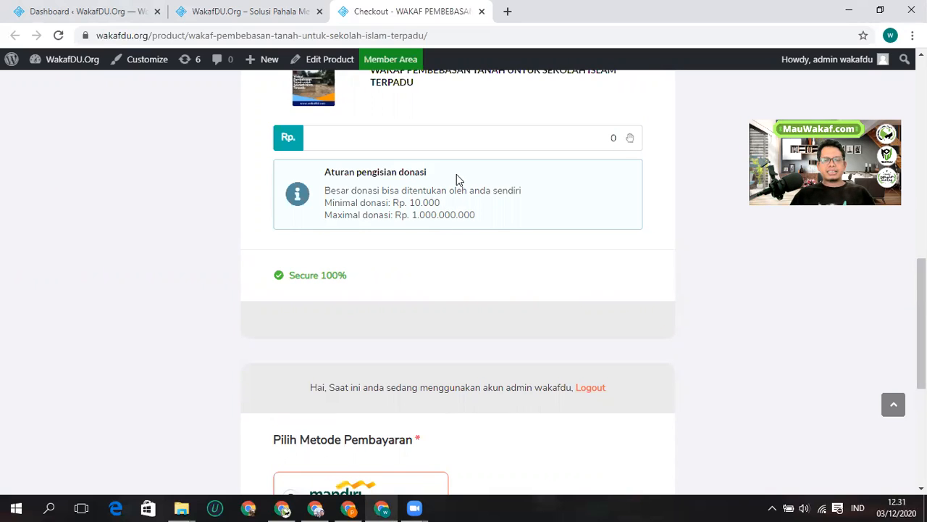
scroll(456, 179, "down", 2)
scroll(456, 174, "down", 1)
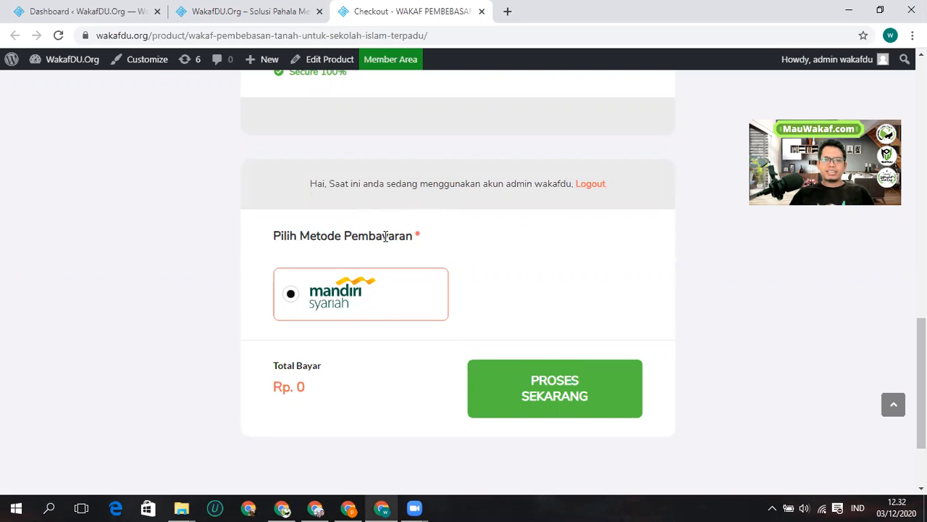
scroll(355, 210, "down", 1)
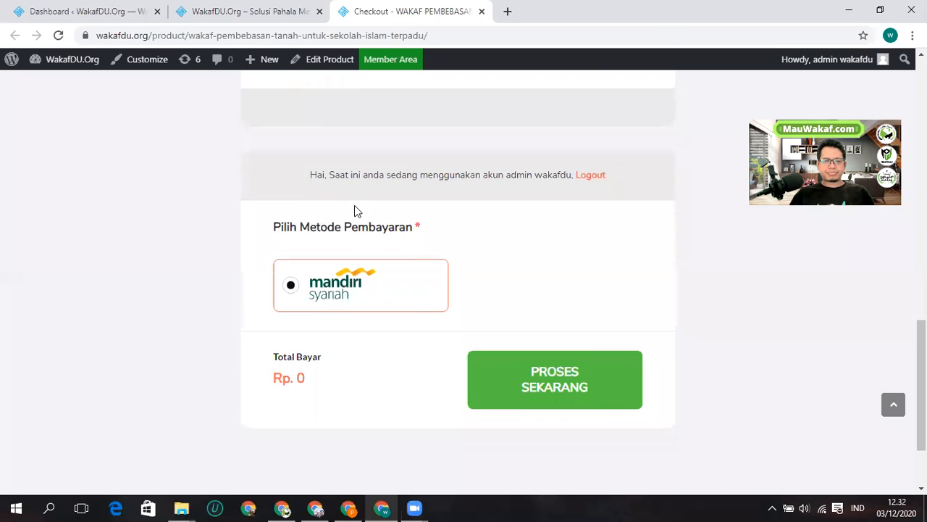
left_click(513, 321)
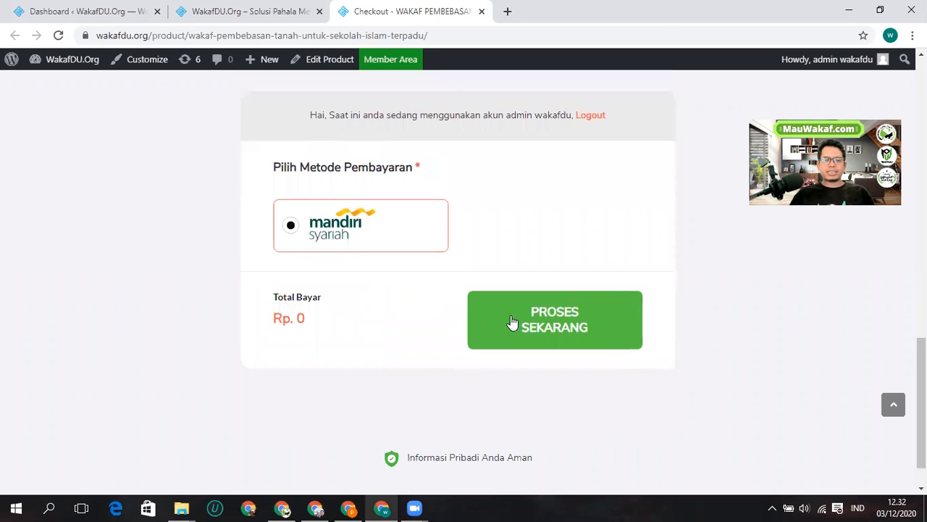
scroll(505, 307, "up", 6)
scroll(505, 307, "down", 11)
scroll(505, 305, "down", 1)
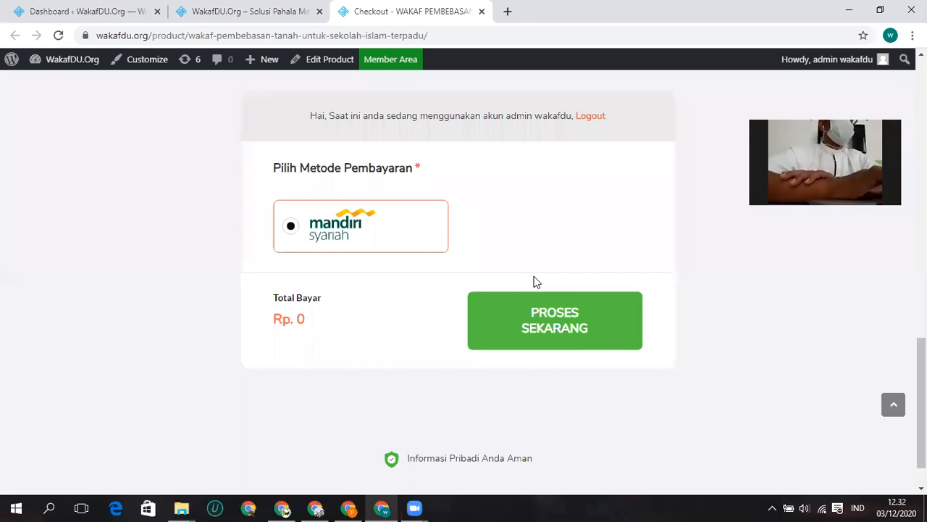
scroll(534, 276, "down", 1)
scroll(517, 355, "up", 4)
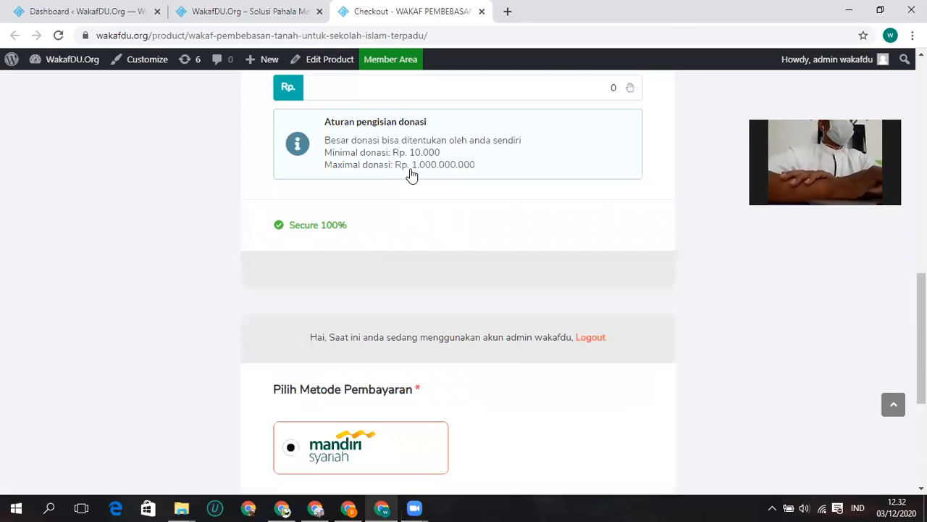
scroll(517, 355, "down", 2)
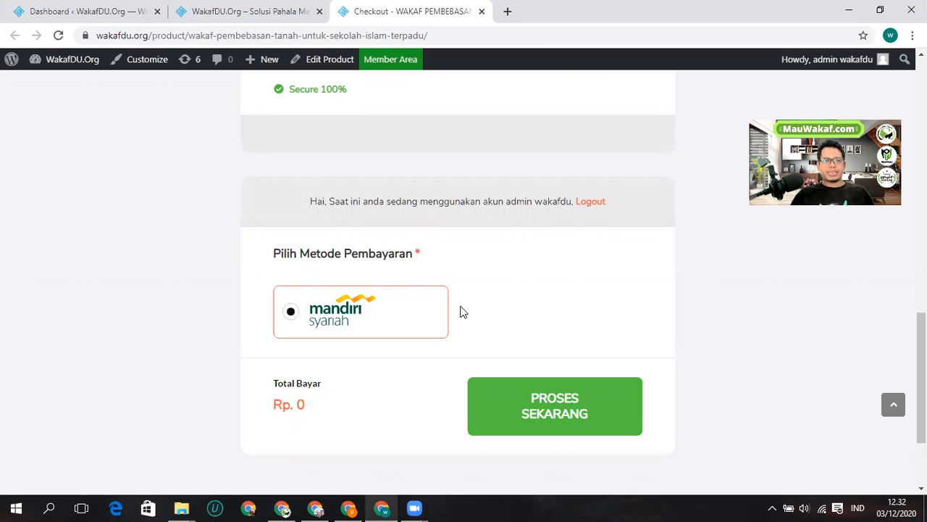
scroll(464, 311, "up", 15)
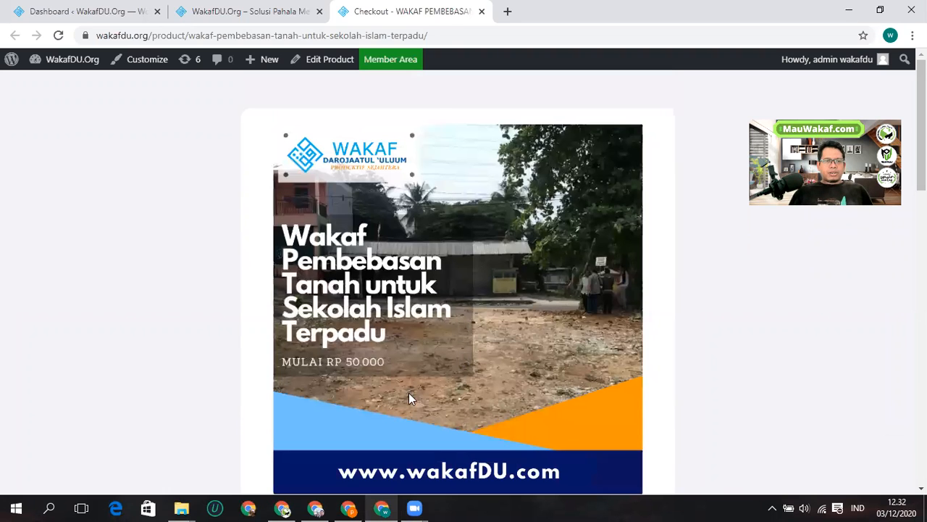
scroll(432, 209, "down", 3)
Step: Return to the WakafDU.Org homepage and open the site's WordPress admin dashboard from there
left_click(228, 11)
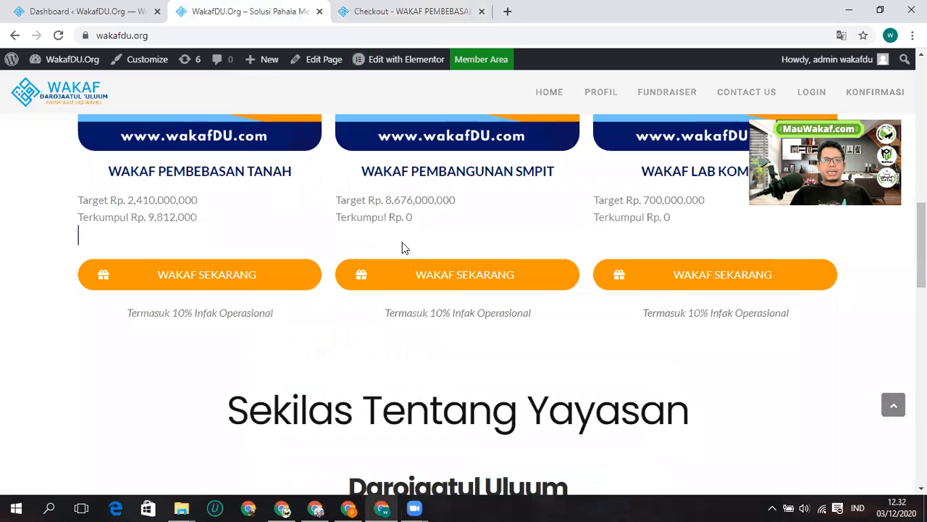
scroll(403, 244, "up", 10)
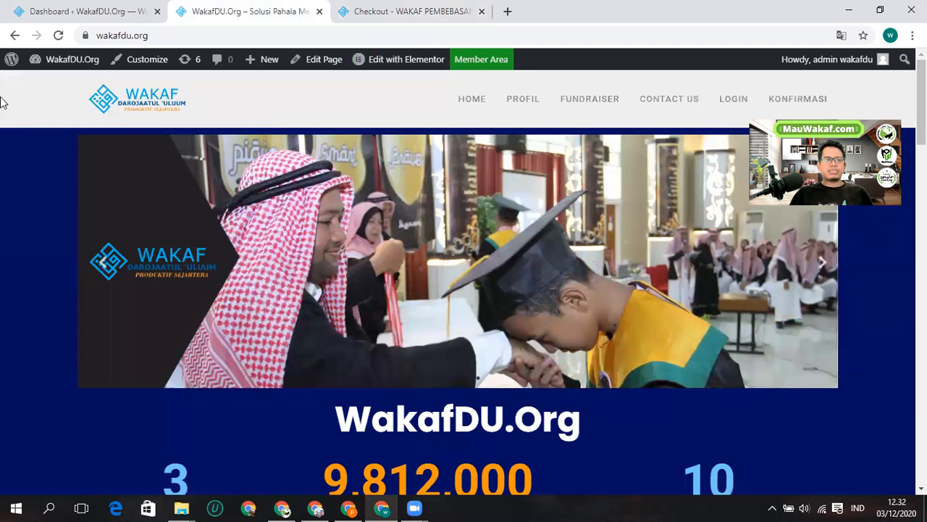
mouse_move(78, 65)
left_click(64, 84)
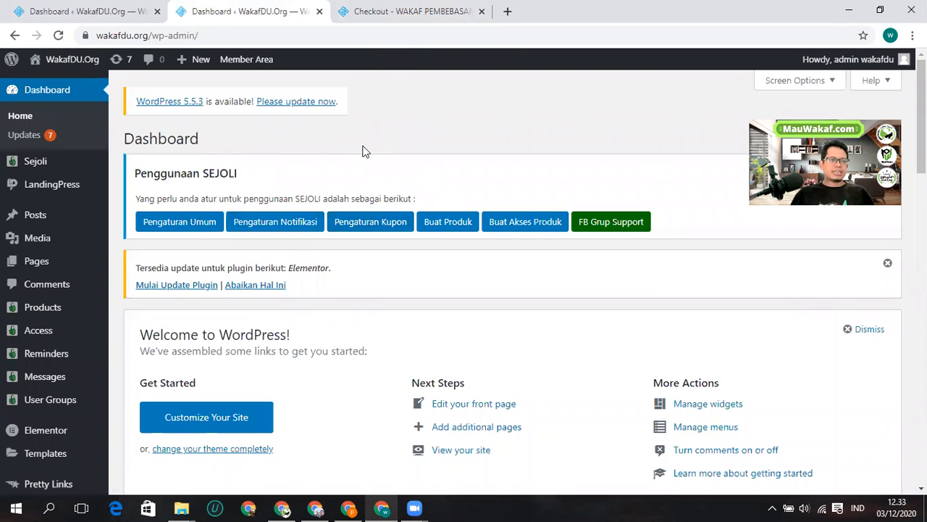
scroll(207, 213, "down", 2)
scroll(208, 207, "up", 2)
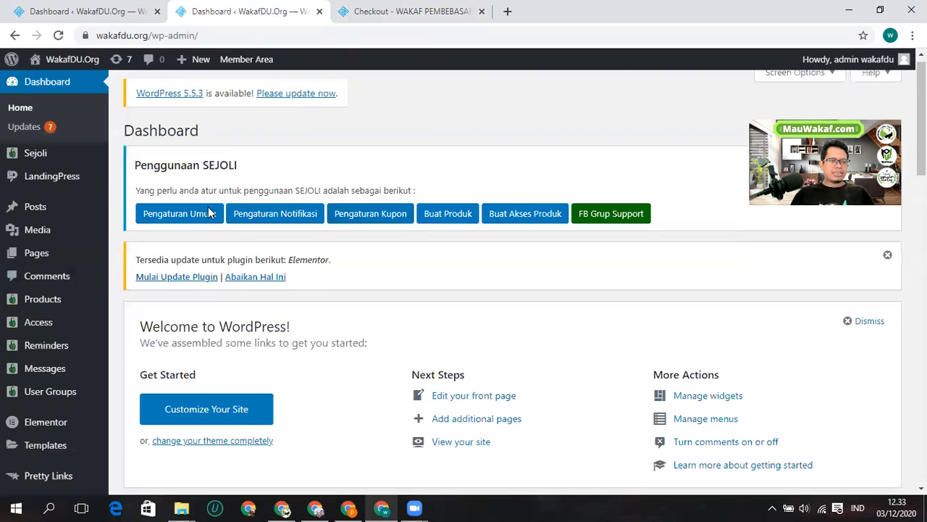
Step: Open Sejoli's Penjualan page and look over its order status chart and order table
mouse_move(65, 206)
mouse_move(69, 161)
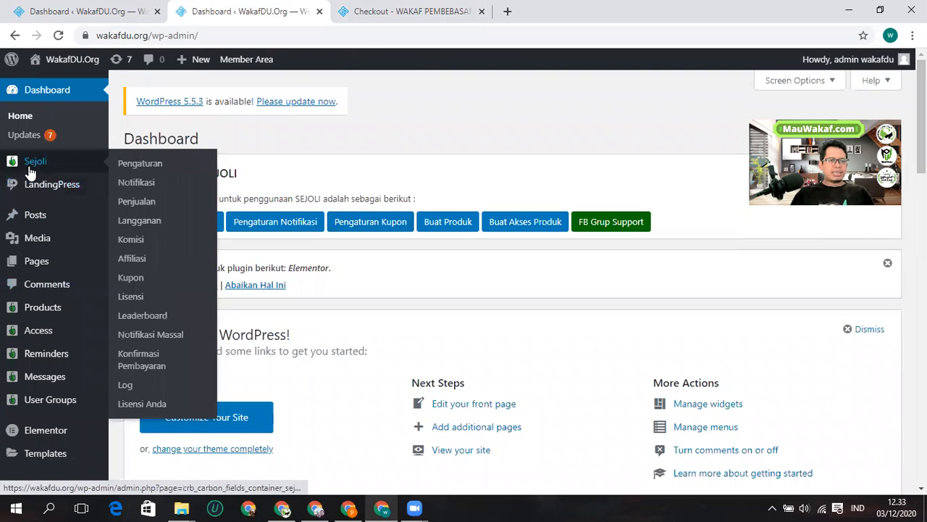
left_click(143, 205)
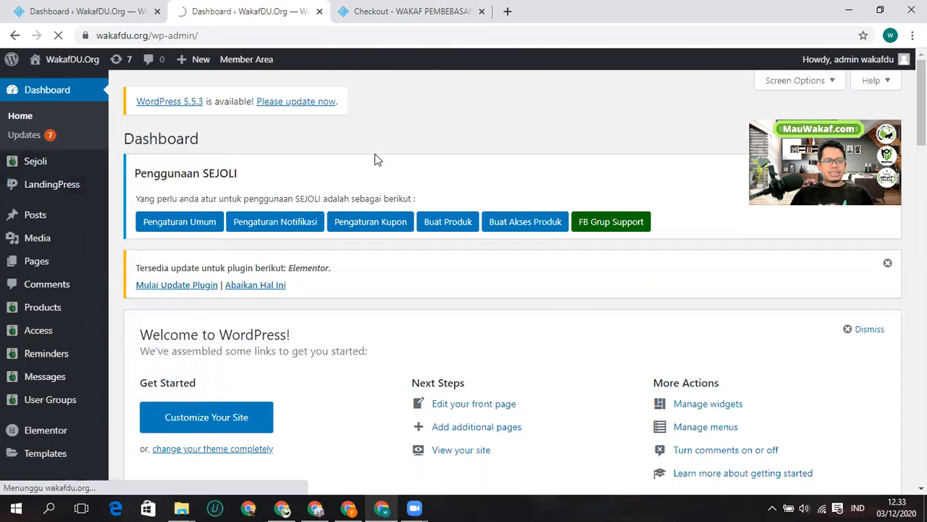
scroll(375, 158, "down", 5)
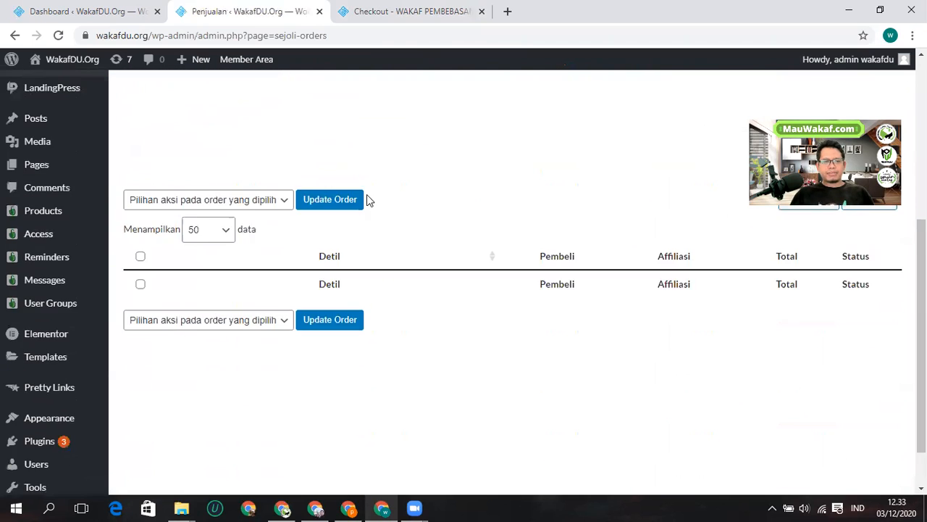
scroll(347, 233, "up", 3)
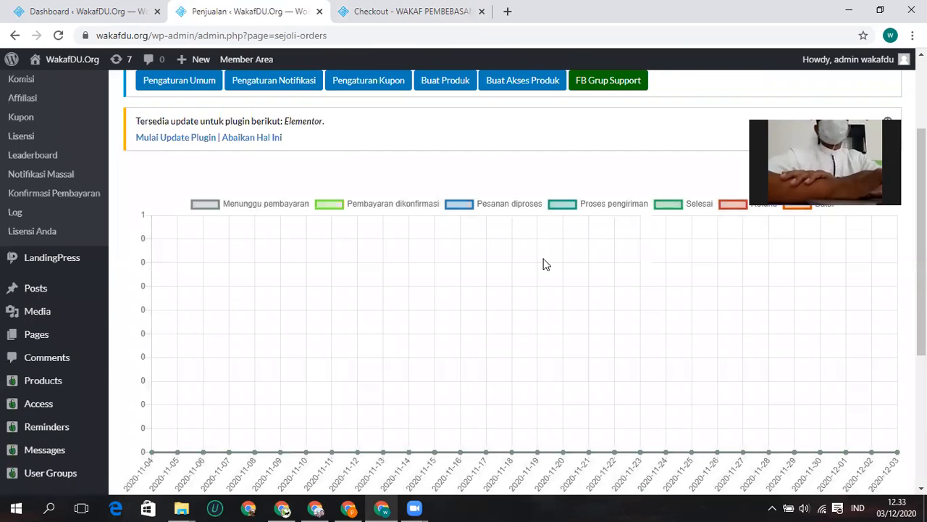
scroll(389, 259, "down", 2)
scroll(340, 274, "up", 2)
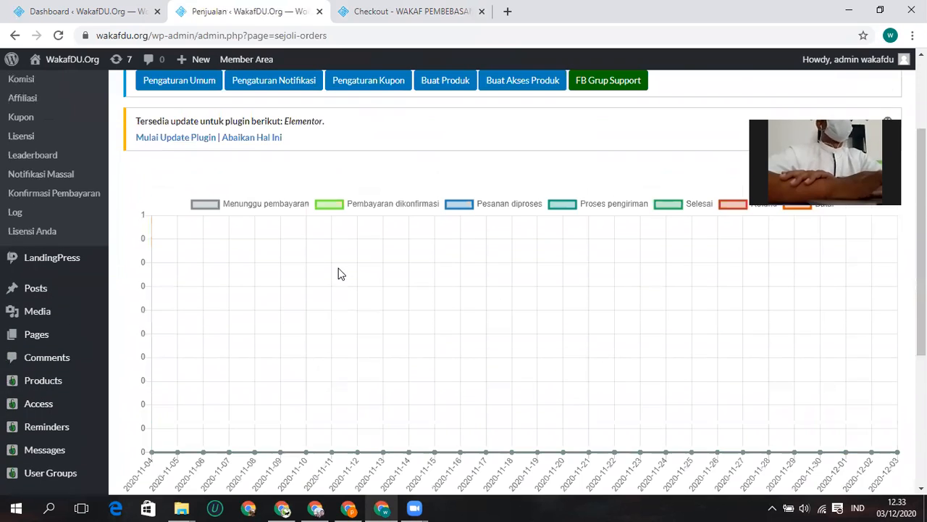
scroll(341, 274, "down", 3)
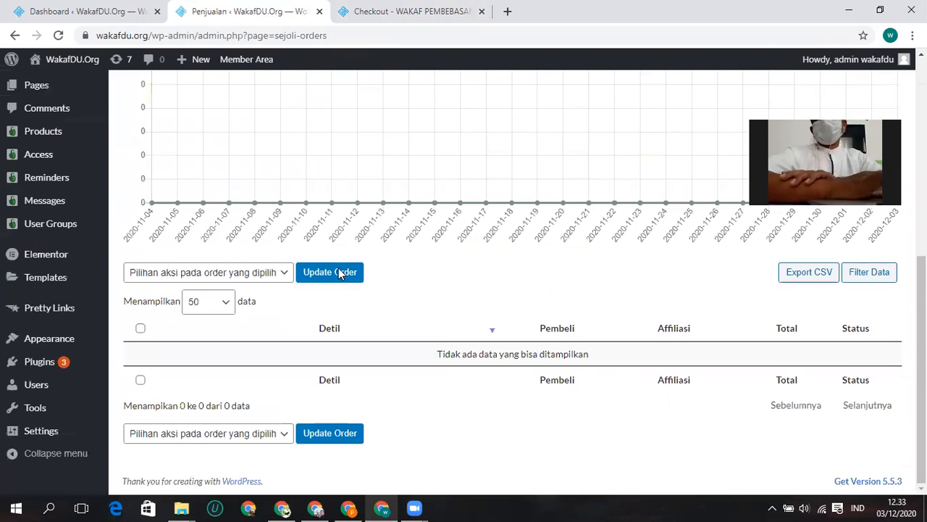
scroll(388, 303, "up", 5)
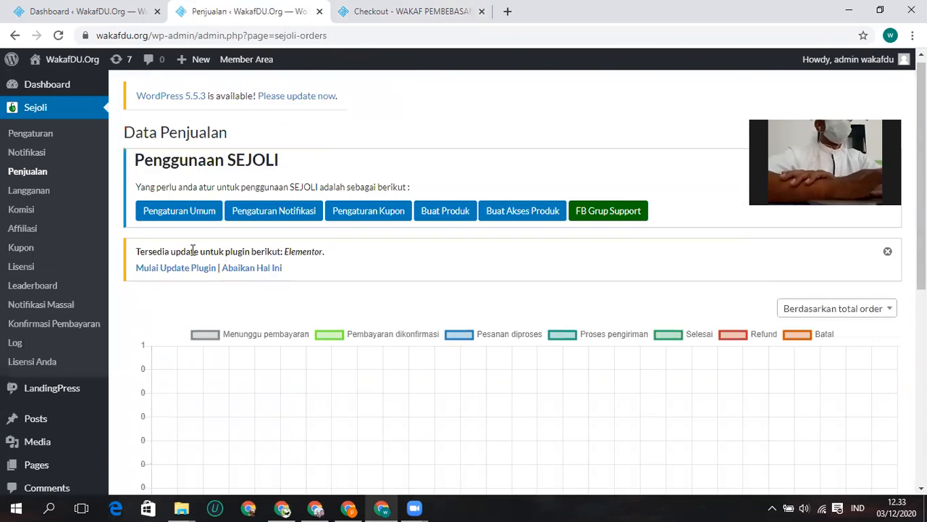
Step: Go back to the admin dashboard and review the Total Lead, Total Sales and Total Omset summaries for today, Dec 2020 and all data
left_click(42, 96)
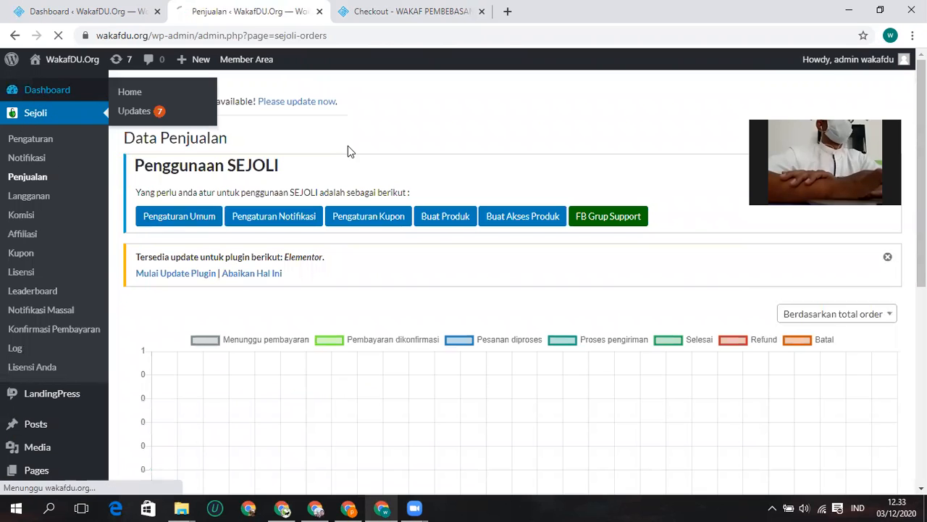
scroll(435, 234, "down", 4)
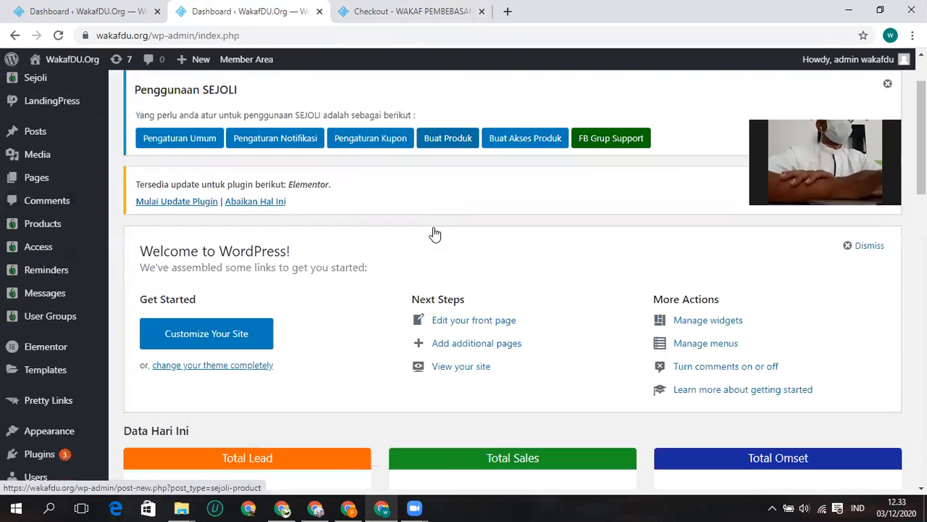
scroll(306, 261, "down", 3)
scroll(305, 261, "up", 3)
scroll(306, 260, "down", 1)
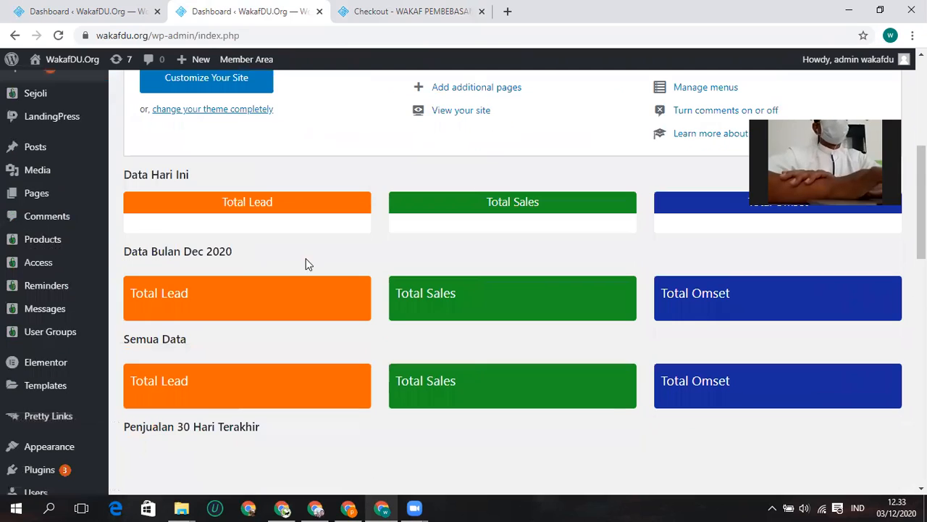
scroll(395, 293, "down", 2)
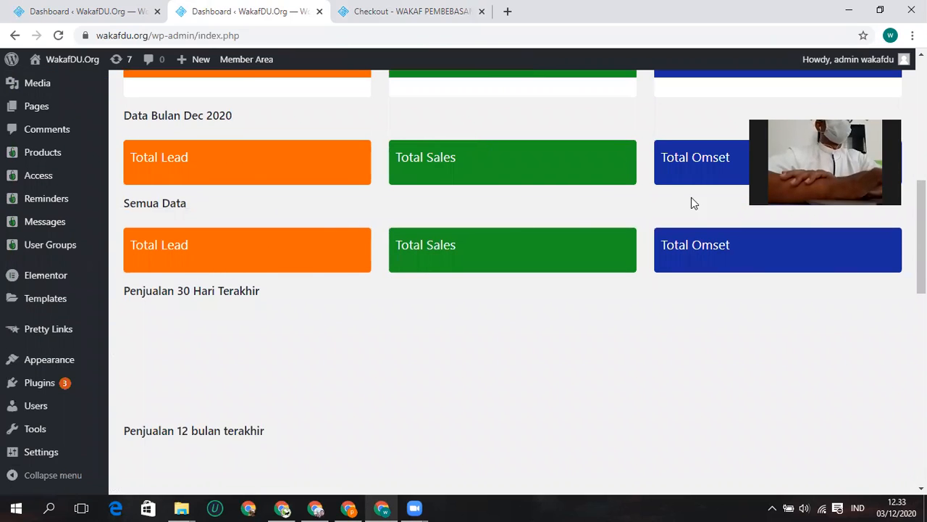
scroll(343, 214, "down", 2)
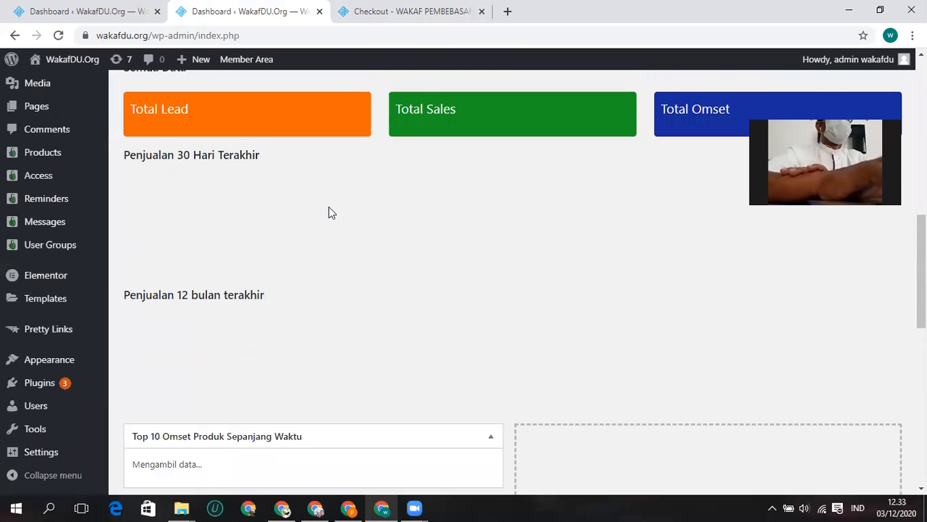
scroll(189, 225, "up", 2)
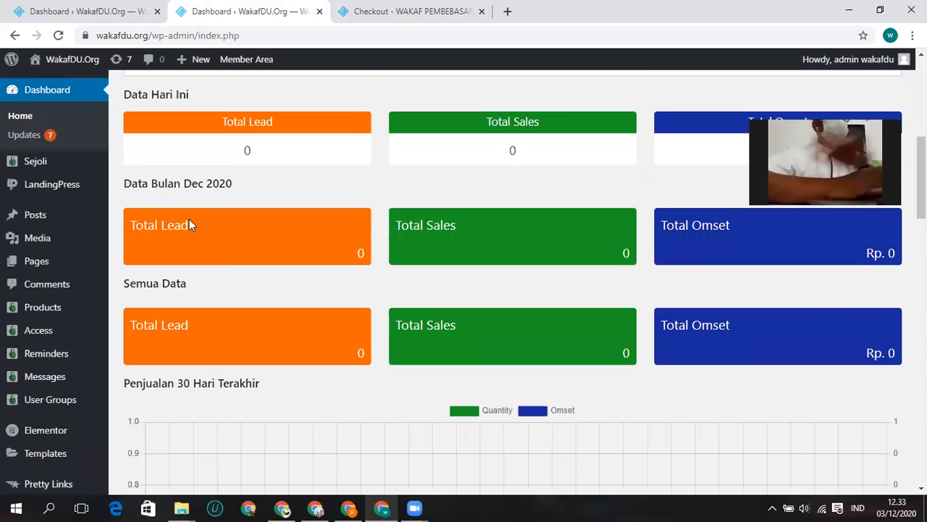
Step: Examine the dashboard's 30-day and 12-month sales charts, the top 10 product and affiliate lists, and the December 2020 acquisition data
mouse_move(39, 168)
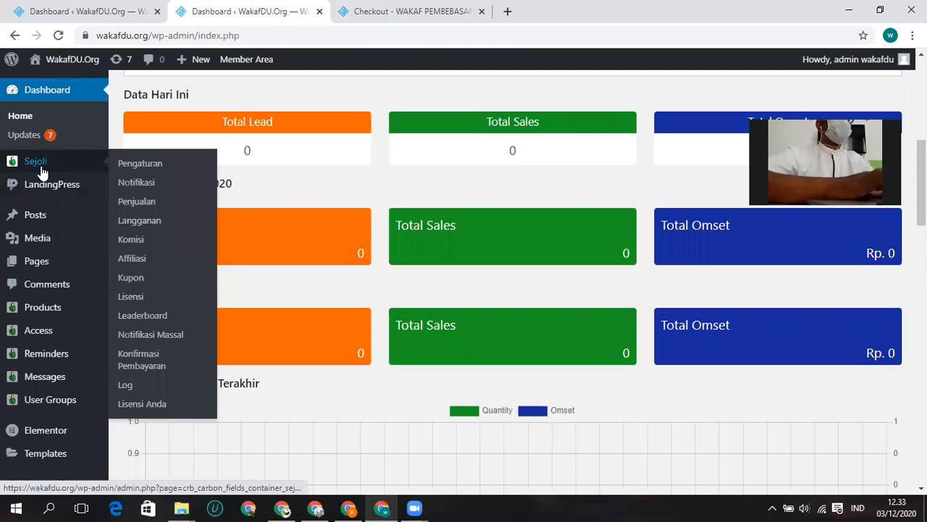
scroll(527, 178, "down", 10)
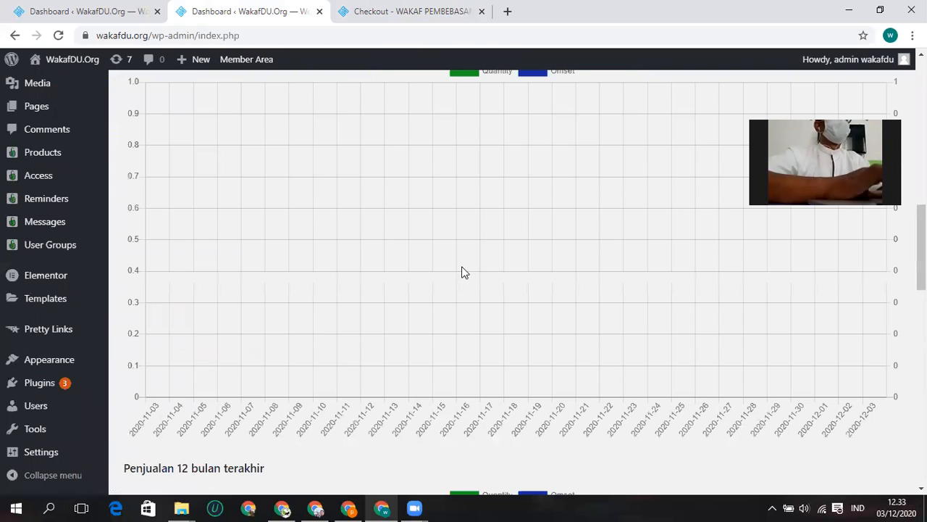
scroll(356, 220, "down", 4)
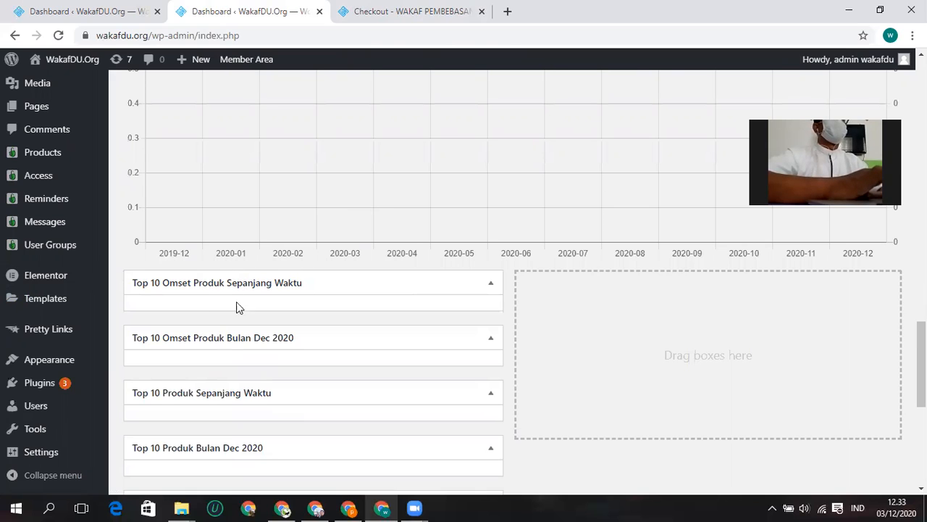
scroll(228, 310, "down", 1)
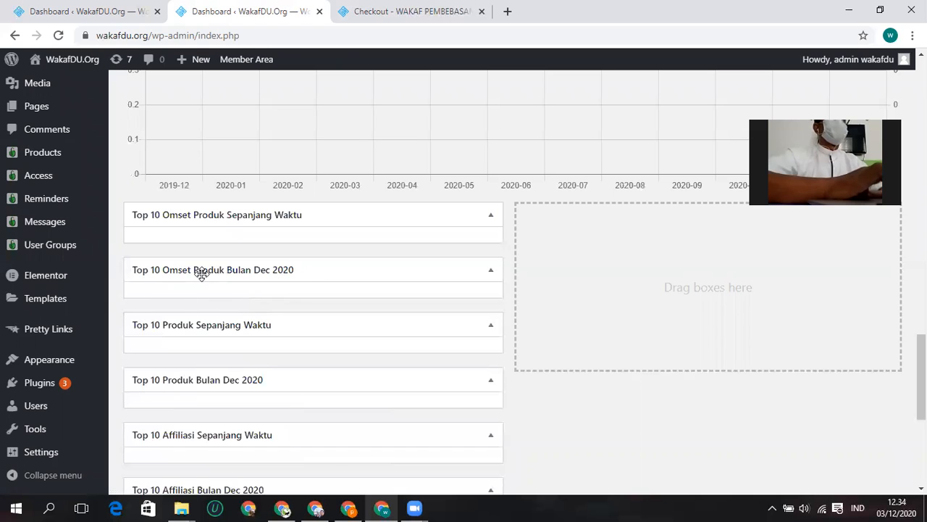
scroll(218, 272, "down", 1)
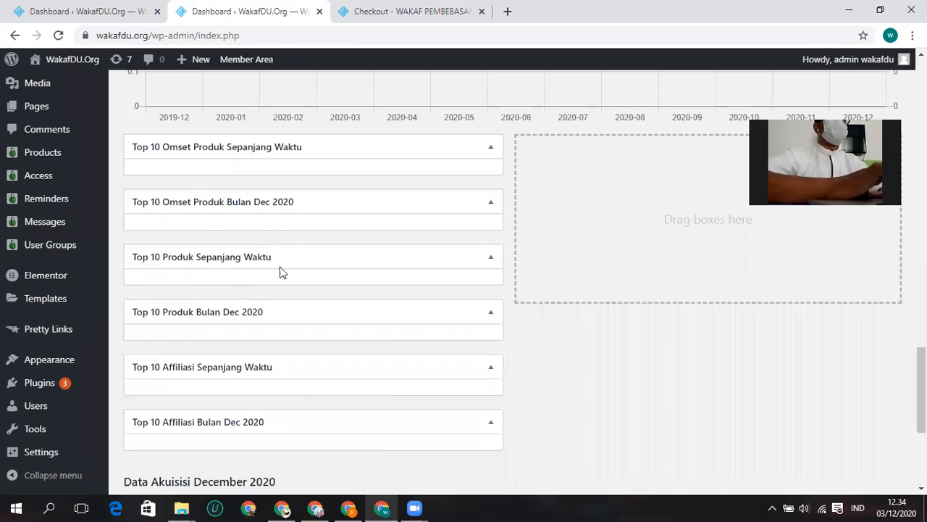
scroll(234, 275, "down", 2)
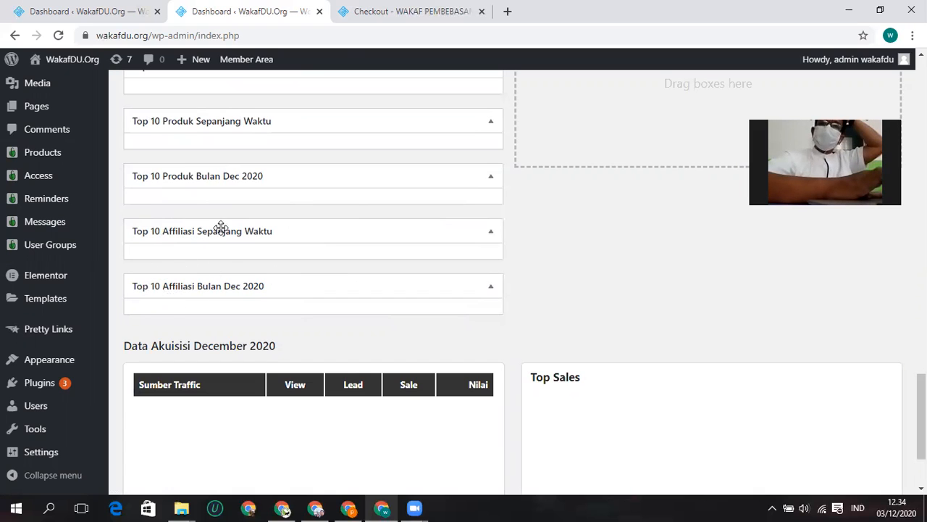
scroll(208, 278, "down", 1)
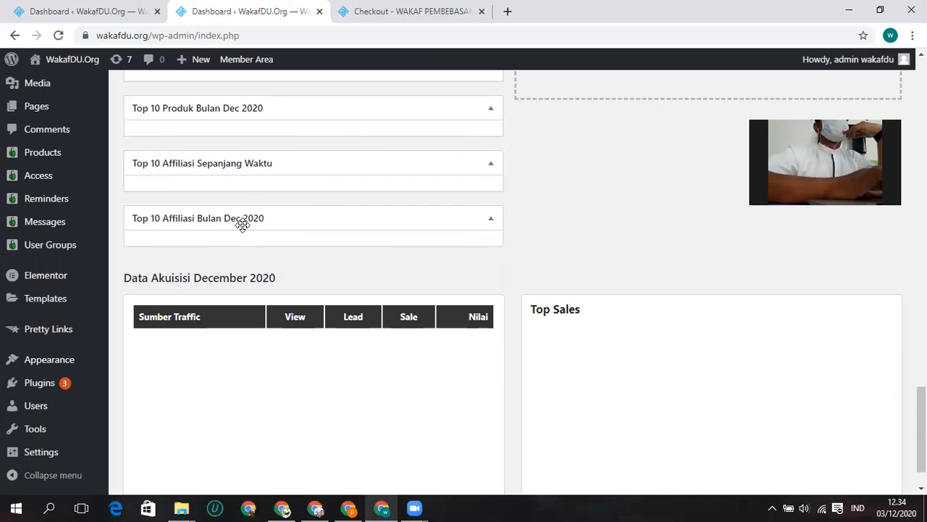
scroll(242, 224, "up", 1)
scroll(573, 250, "down", 2)
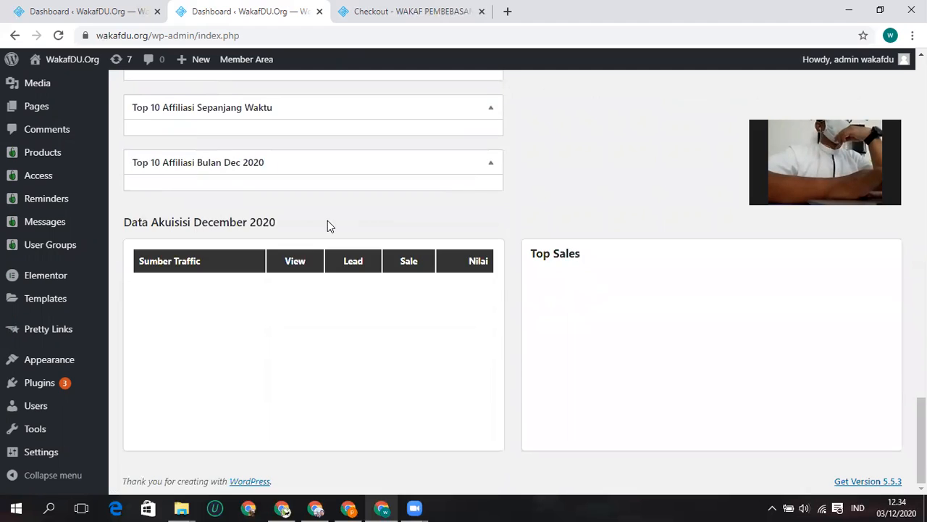
scroll(327, 225, "up", 3)
scroll(181, 267, "up", 3)
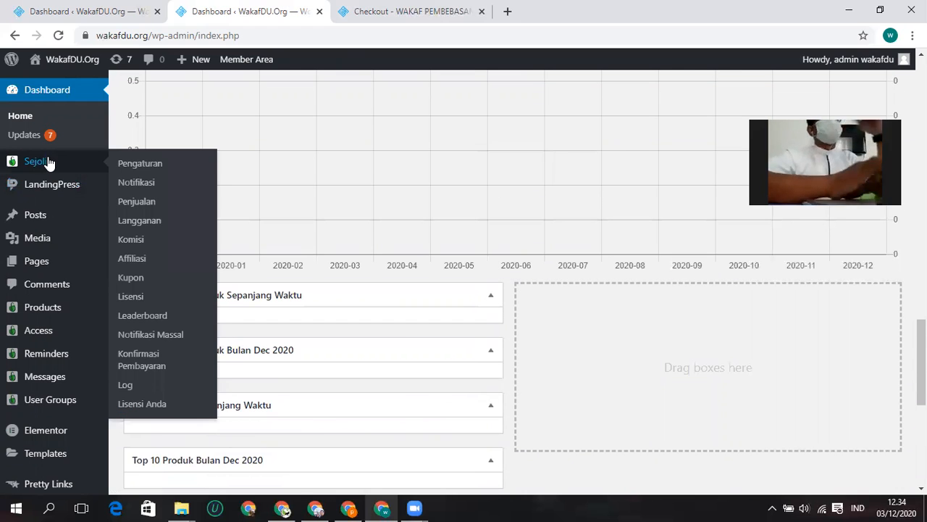
Step: Open Sejoli's Komisi page and look over its commission order chart and commission table
left_click(132, 241)
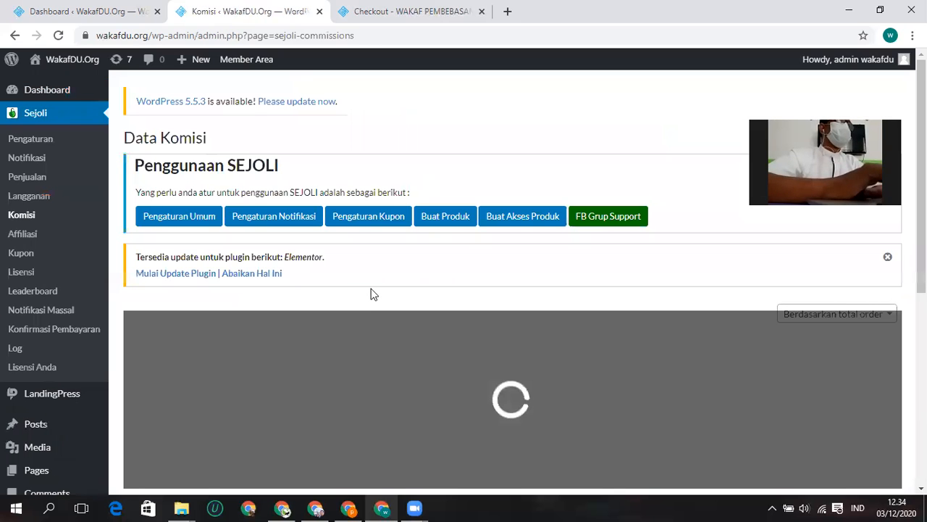
scroll(370, 293, "down", 4)
scroll(370, 294, "down", 2)
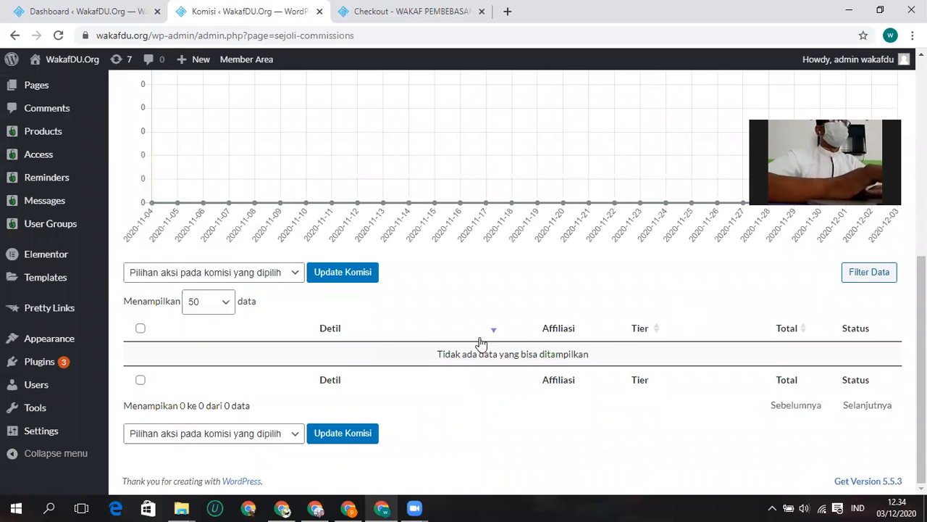
scroll(746, 284, "up", 3)
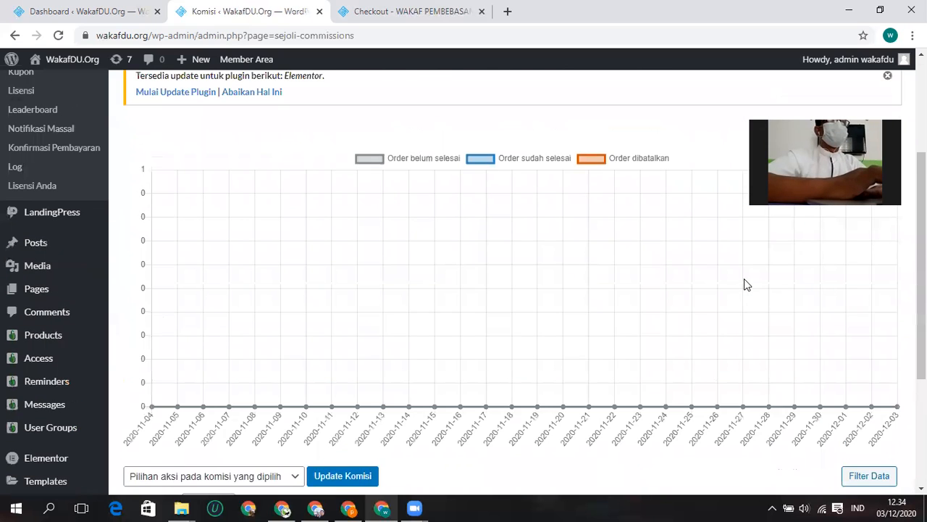
scroll(532, 313, "down", 3)
scroll(512, 259, "up", 4)
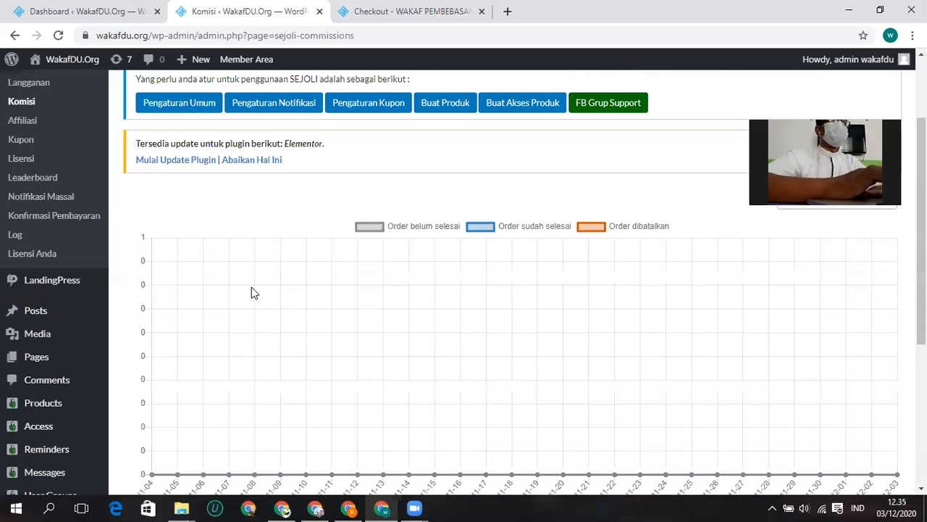
scroll(144, 285, "up", 1)
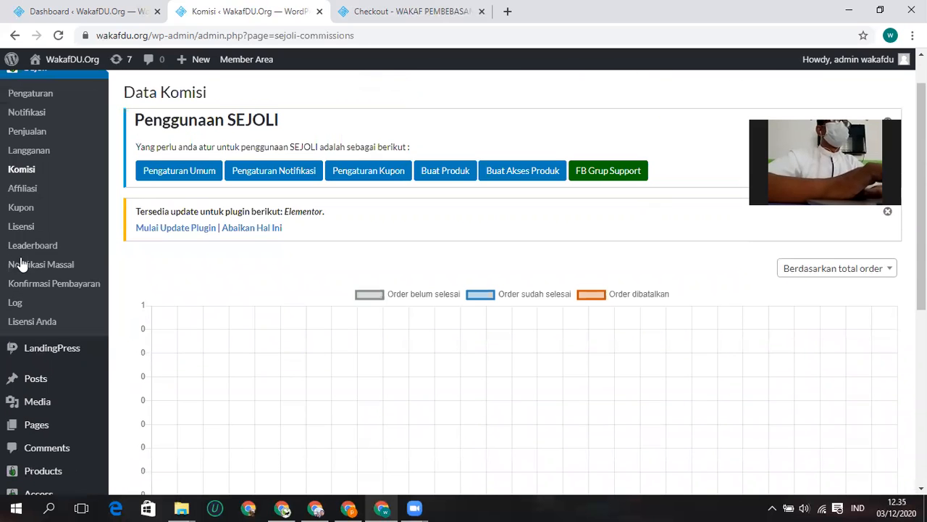
Step: Open Sejoli's Affiliasi page and review the potential, unpaid and paid commission summaries, the affiliate table and its row display options
left_click(22, 190)
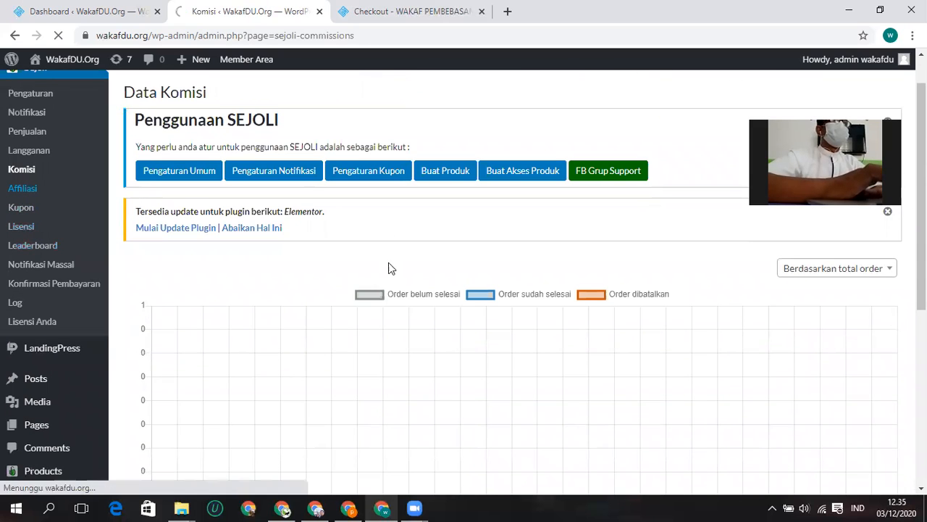
scroll(391, 270, "down", 2)
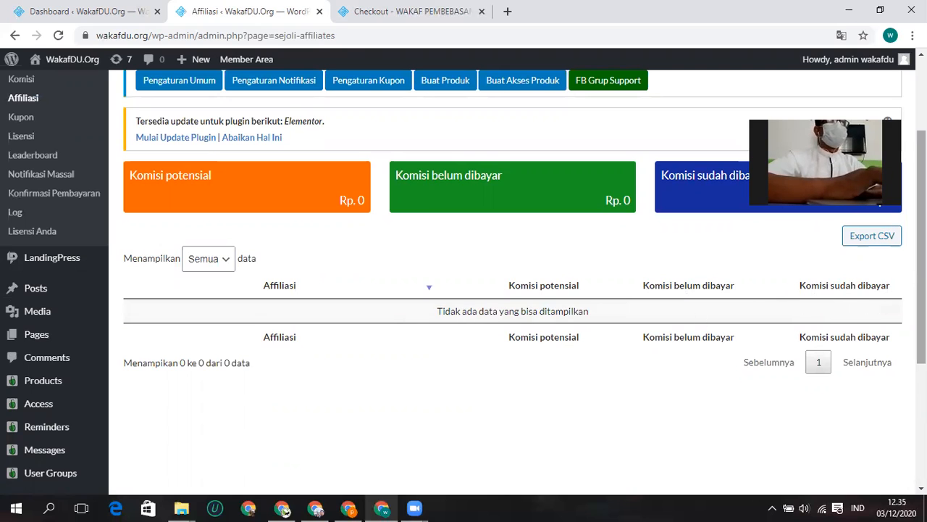
scroll(363, 225, "up", 2)
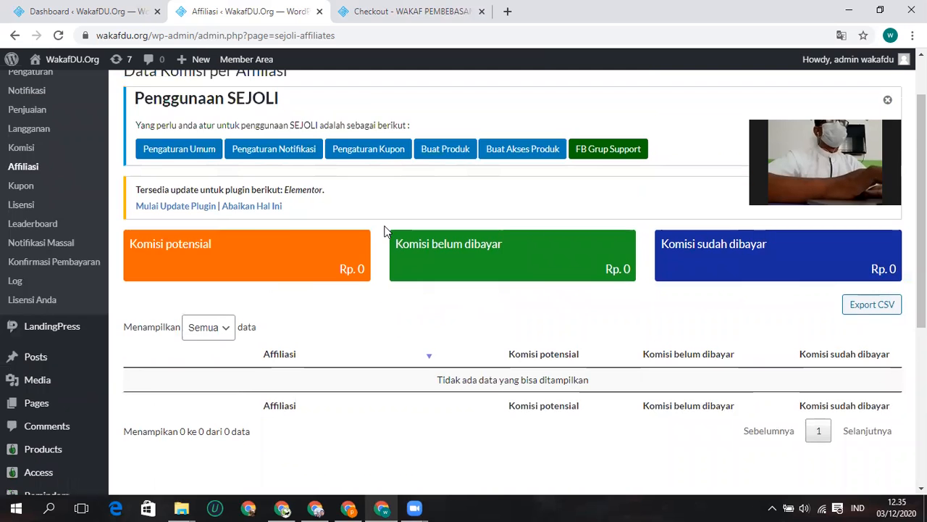
scroll(385, 230, "down", 1)
scroll(385, 230, "up", 1)
scroll(384, 229, "down", 2)
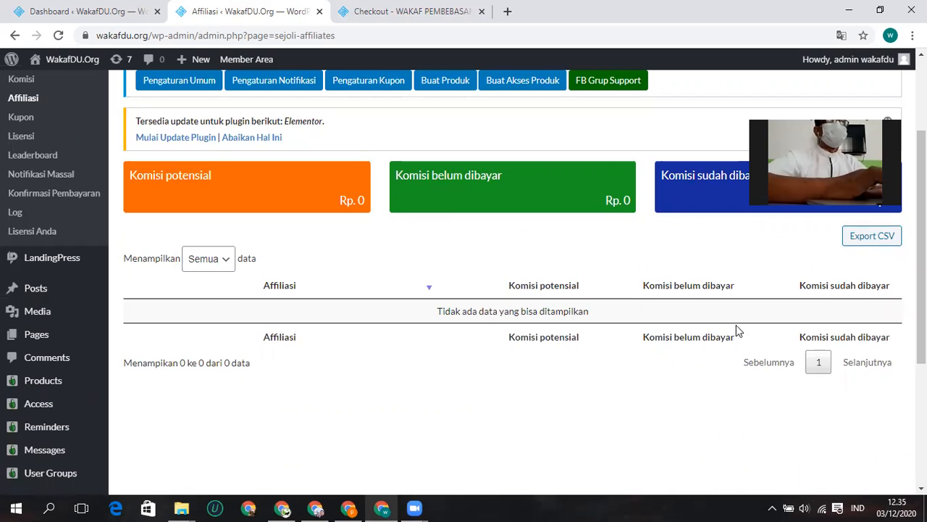
left_click(225, 261)
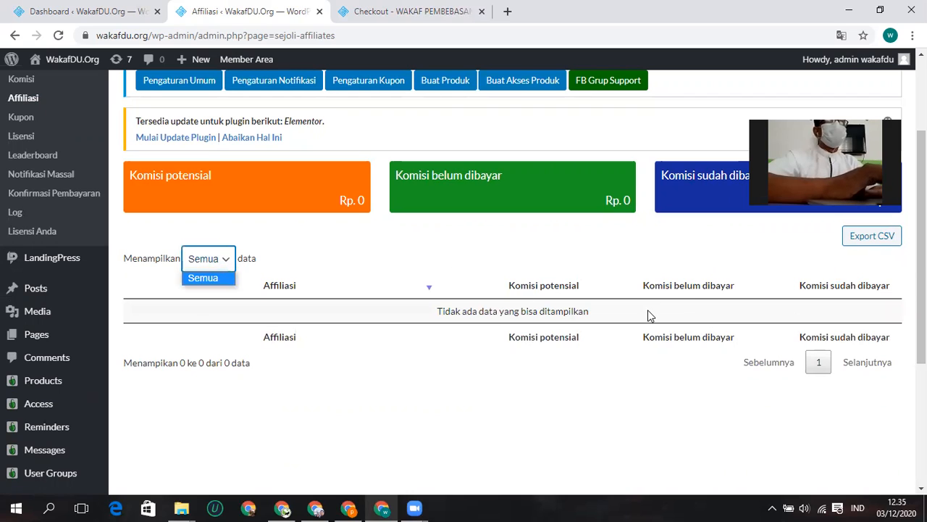
left_click(637, 263)
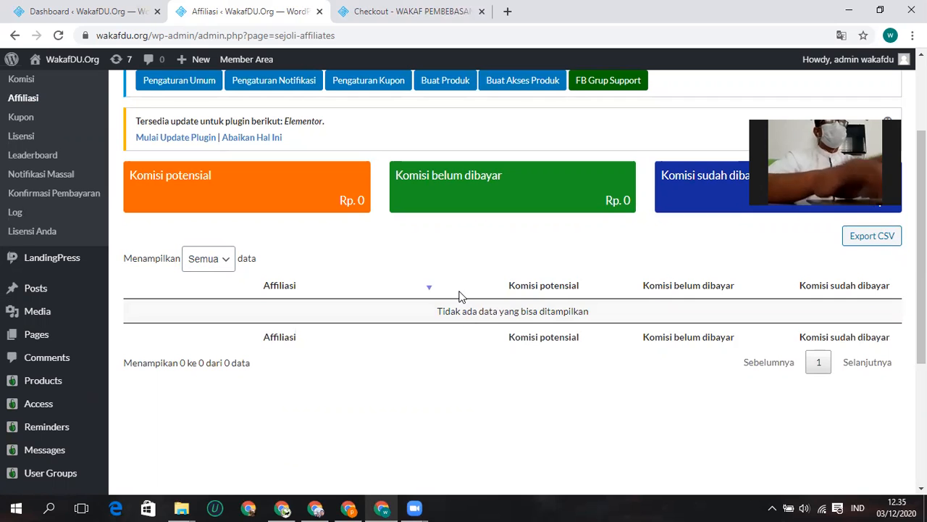
Step: Open Sejoli's Leaderboard page and examine the pyramid of ranked affiliate sales cards
scroll(458, 296, "up", 2)
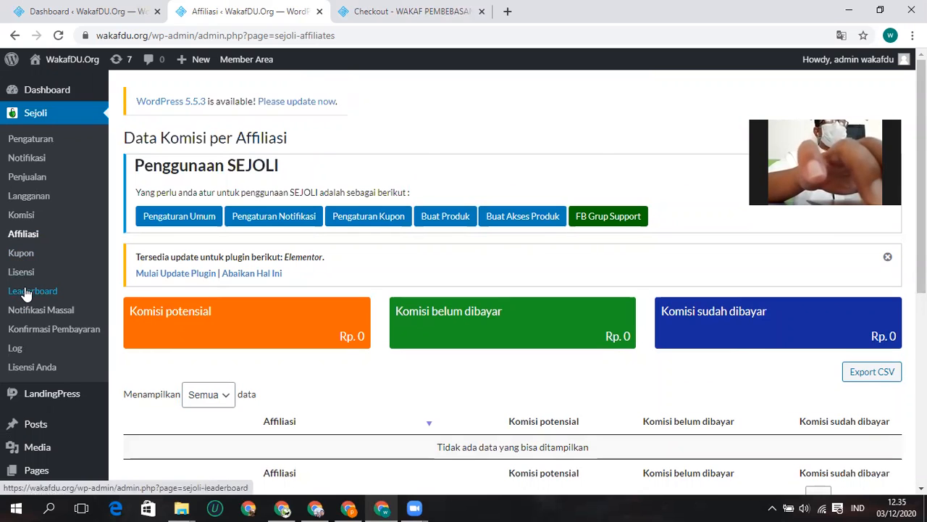
left_click(48, 291)
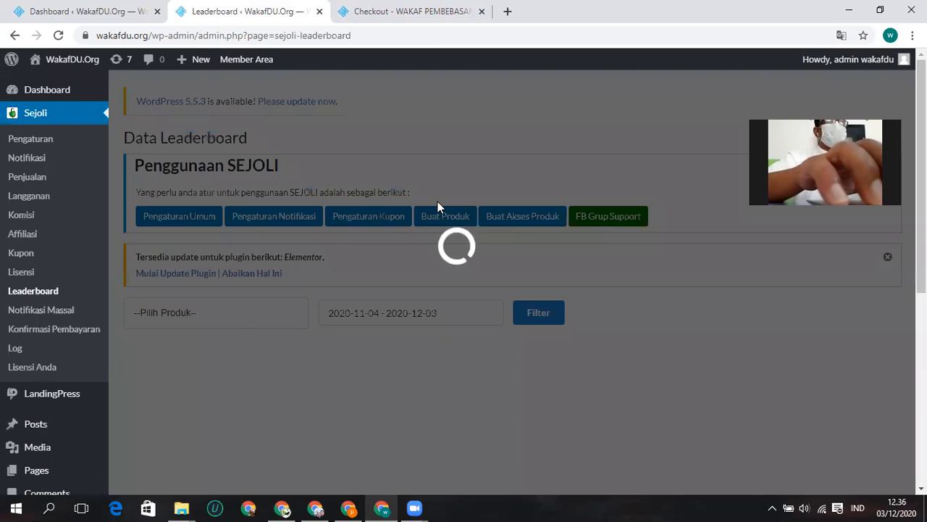
scroll(522, 163, "down", 3)
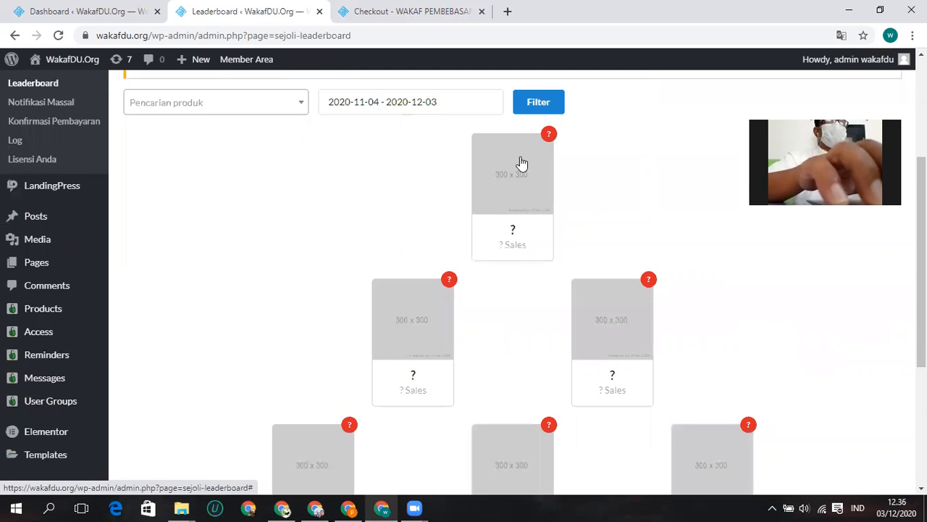
scroll(519, 162, "down", 1)
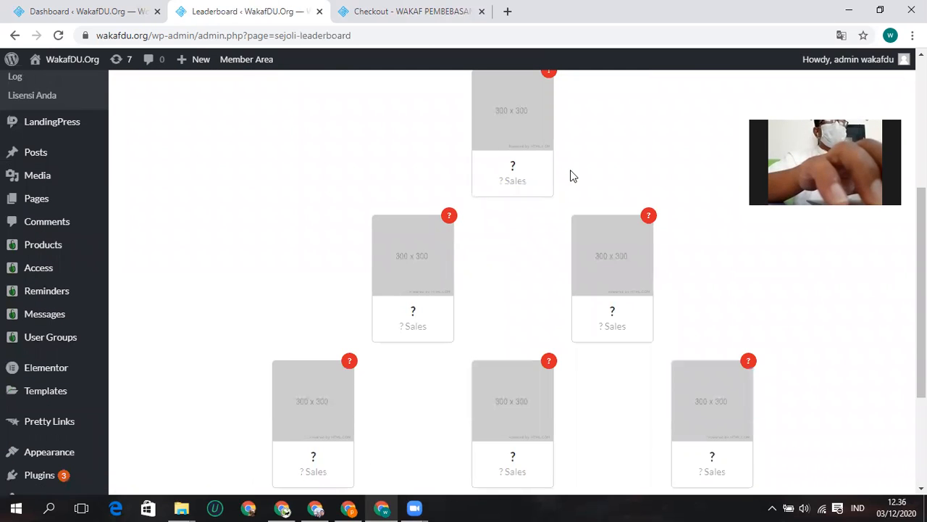
scroll(590, 192, "up", 2)
scroll(543, 227, "down", 3)
scroll(468, 300, "up", 3)
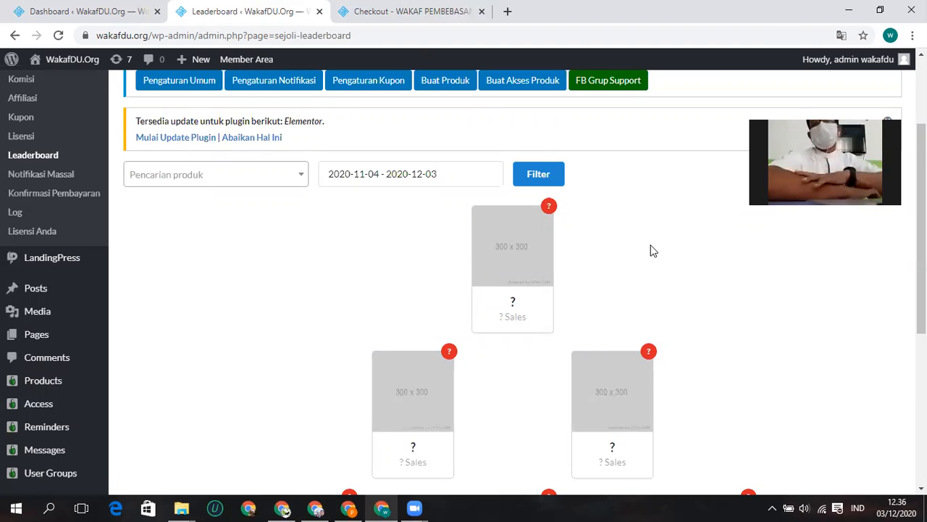
scroll(488, 176, "down", 1)
scroll(724, 425, "down", 2)
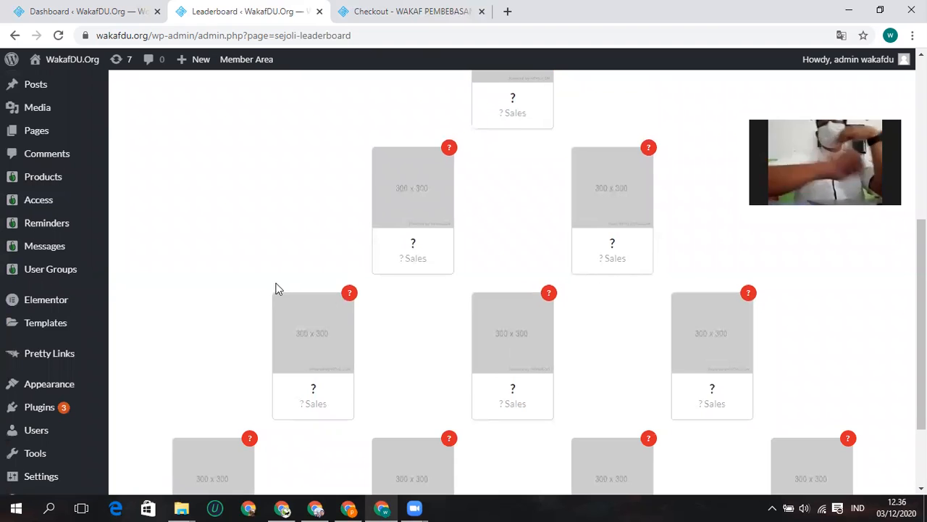
scroll(652, 218, "up", 3)
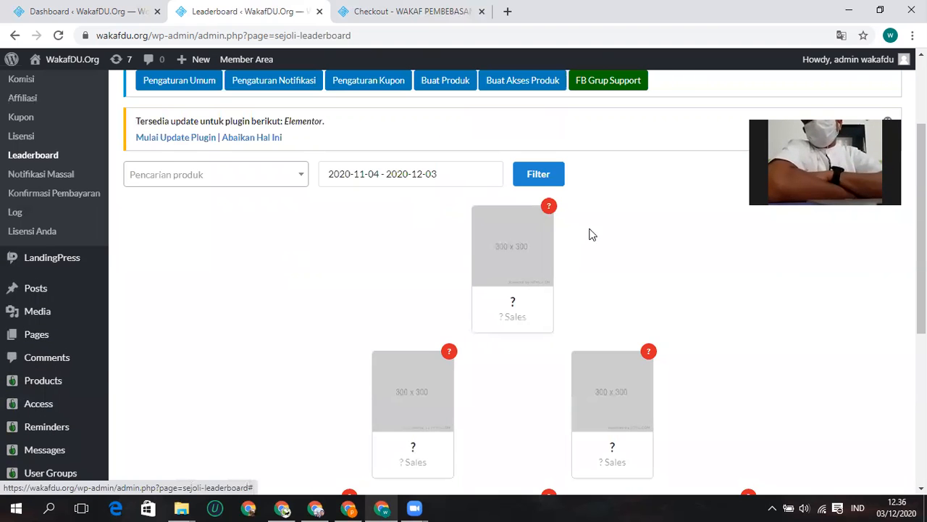
scroll(480, 263, "down", 4)
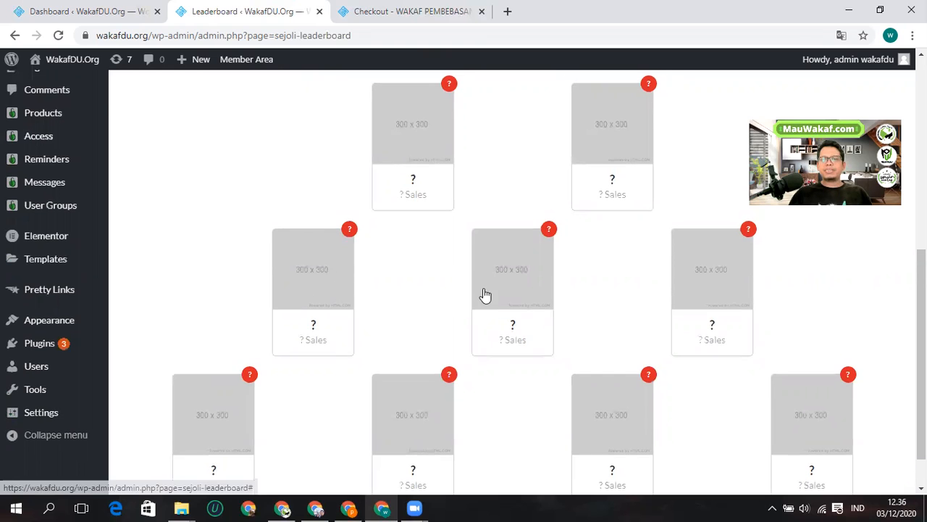
scroll(505, 313, "up", 2)
scroll(558, 224, "up", 1)
scroll(561, 319, "up", 2)
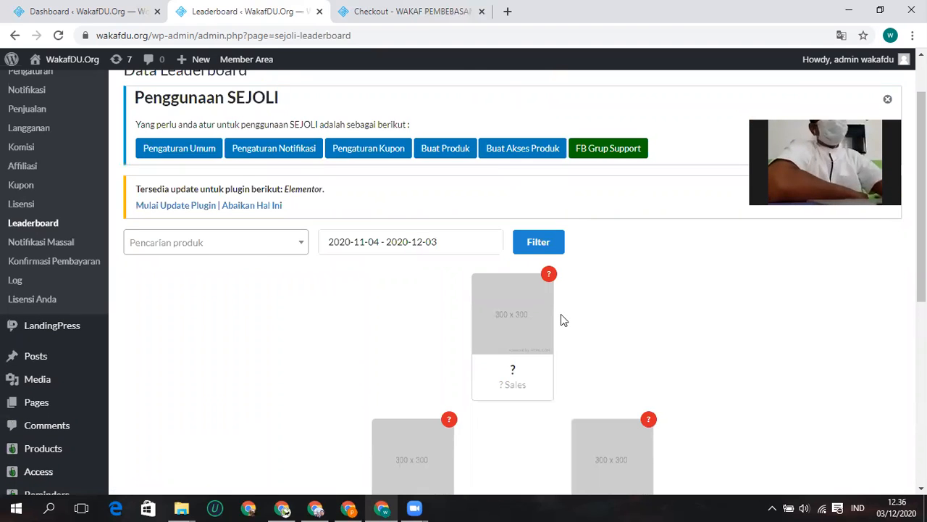
Step: Select the product WAKAF PEMBEBASAN TANAH UNTUK SEKOLAH ISLAM TERPADU #156 and the 30 Hari Terakhir date range for the leaderboard filter
left_click(301, 247)
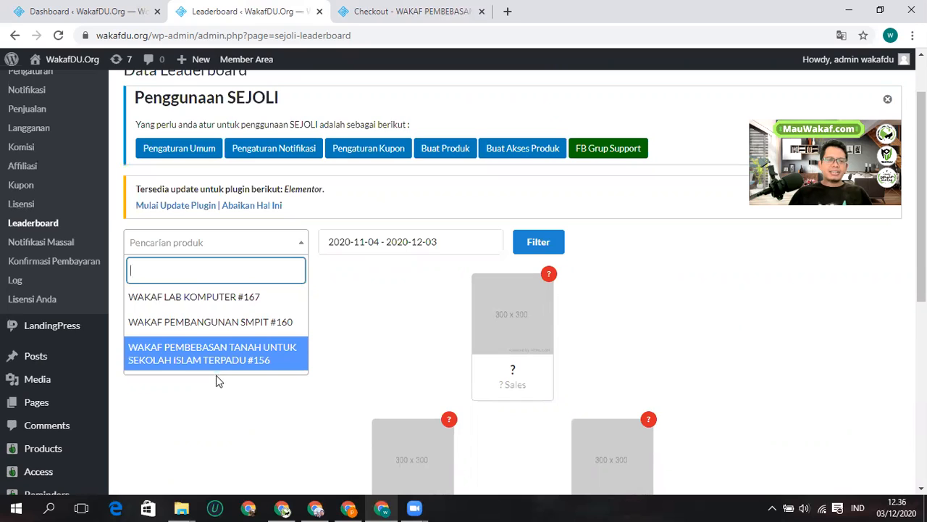
left_click(190, 360)
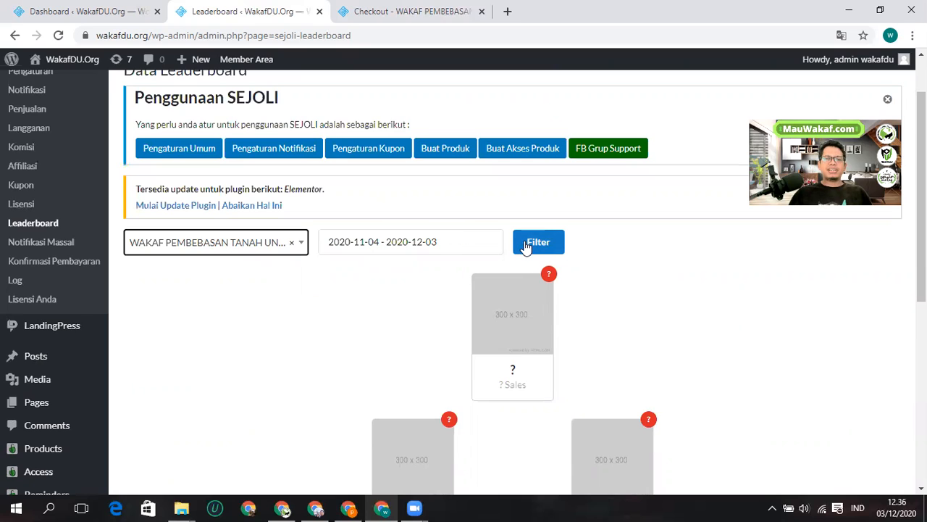
left_click(418, 241)
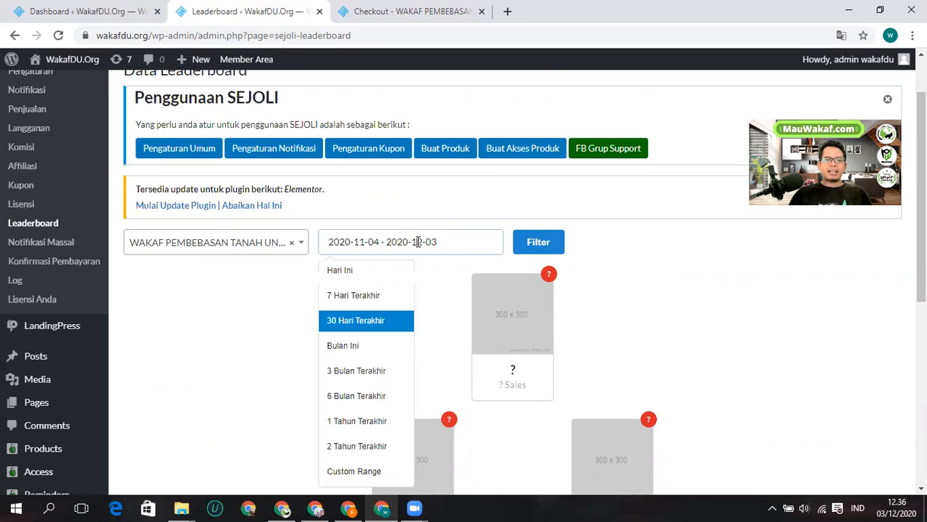
left_click(353, 321)
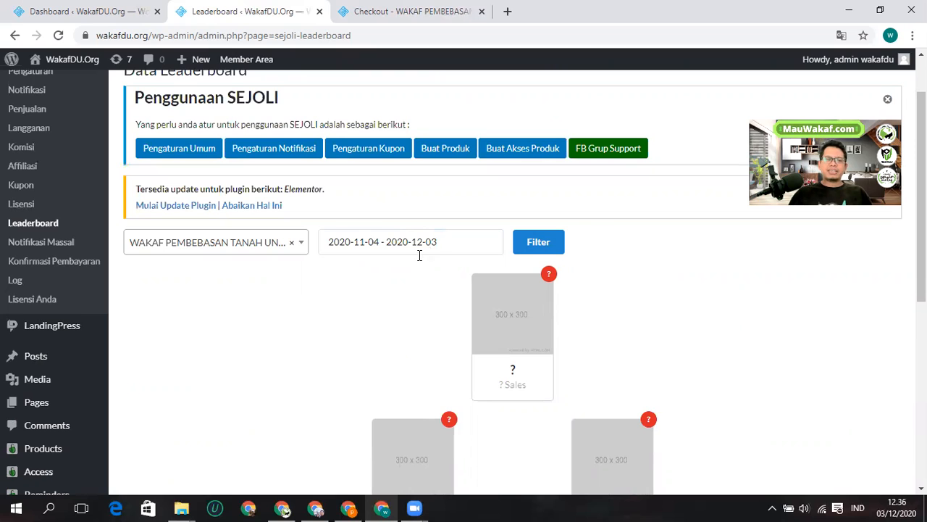
Step: Look through the leaderboard's date range presets and Custom Range calendar, then dismiss them without applying a new range
left_click(394, 246)
scroll(355, 291, "down", 5)
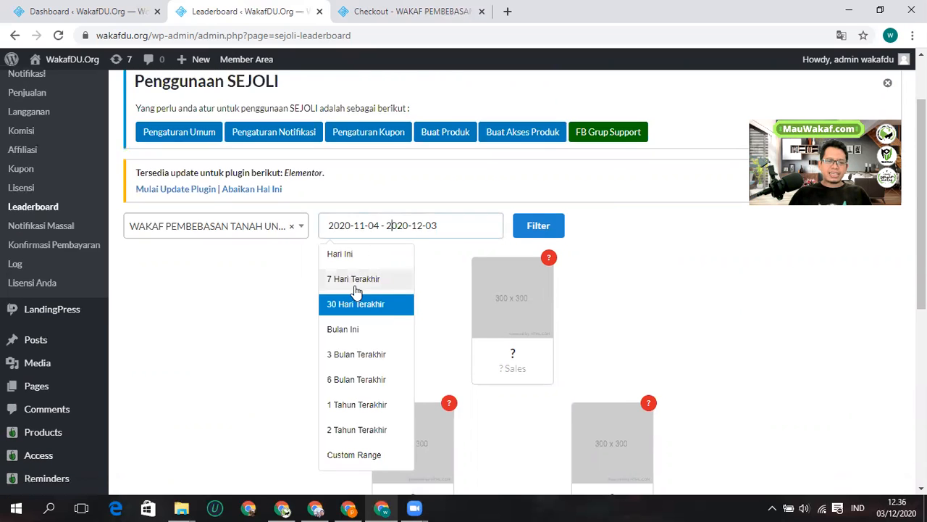
scroll(355, 292, "up", 2)
left_click(354, 273)
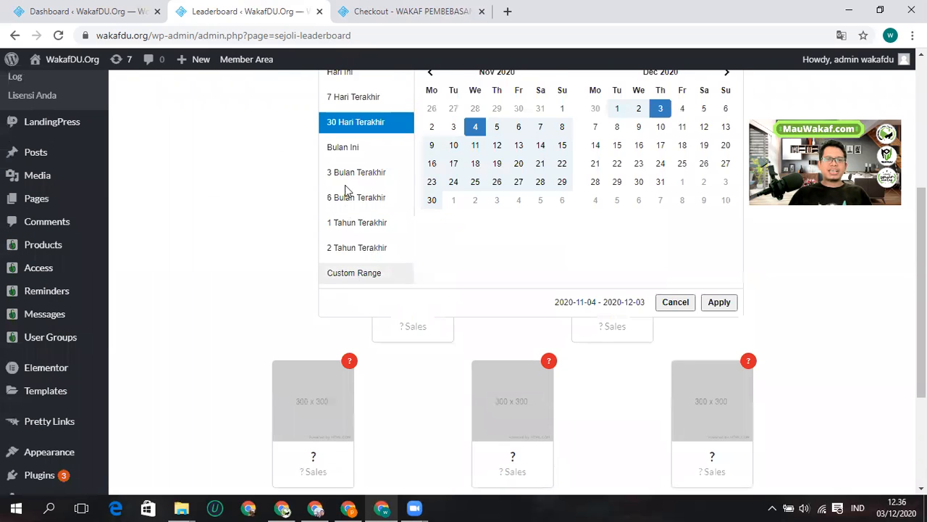
scroll(500, 192, "up", 1)
left_click(209, 155)
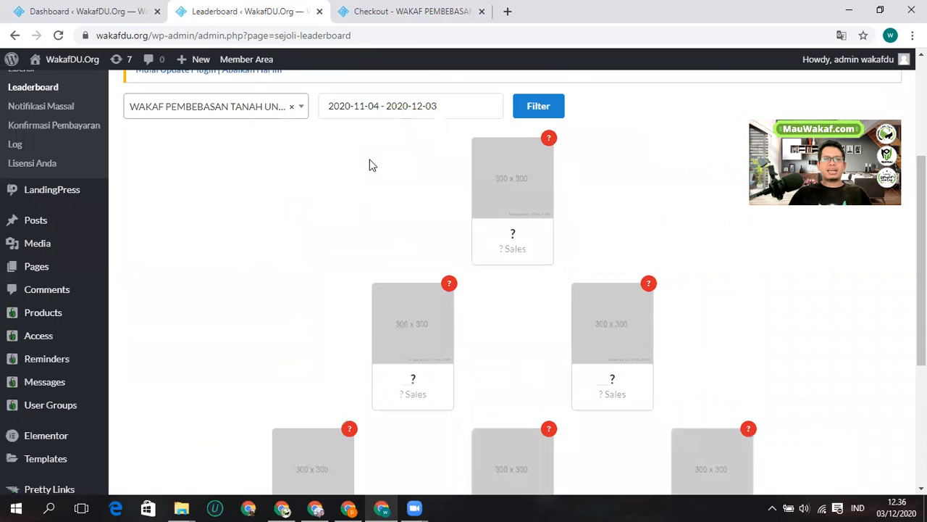
Step: Open Sejoli's Notifikasi Massal page and review its order status, product and invoice date fields and the invoice check option
scroll(526, 159, "up", 2)
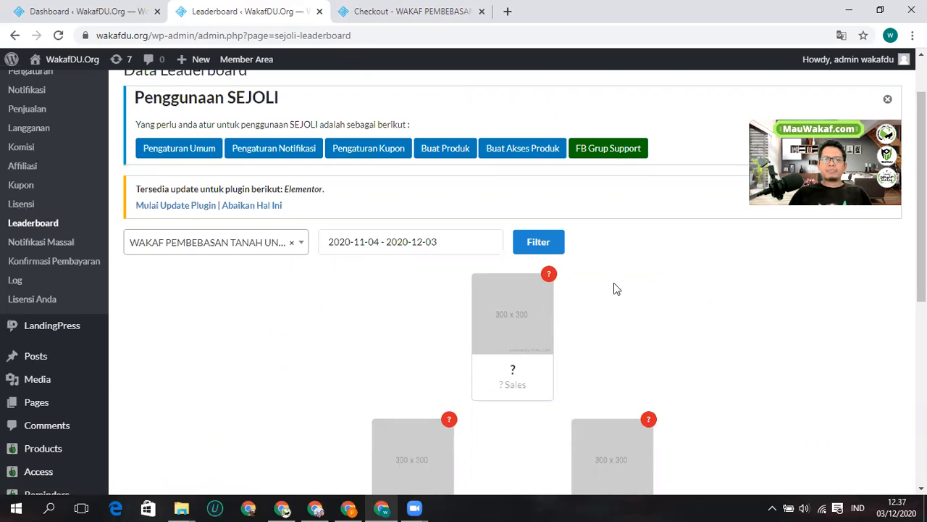
scroll(614, 288, "up", 1)
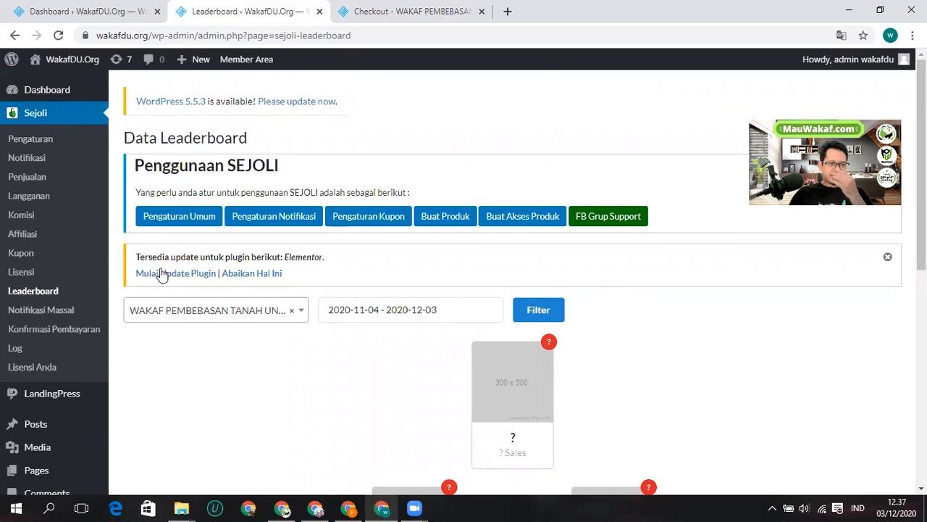
scroll(44, 249, "down", 1)
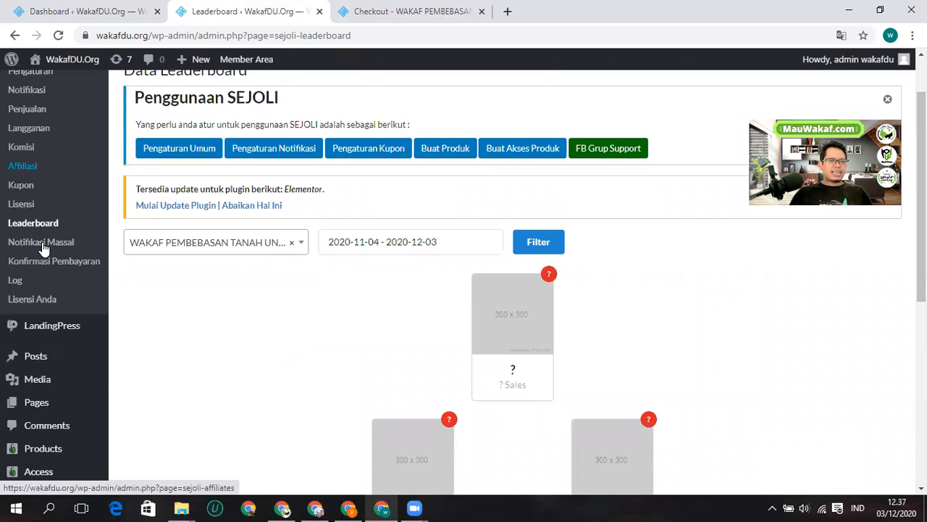
left_click(43, 245)
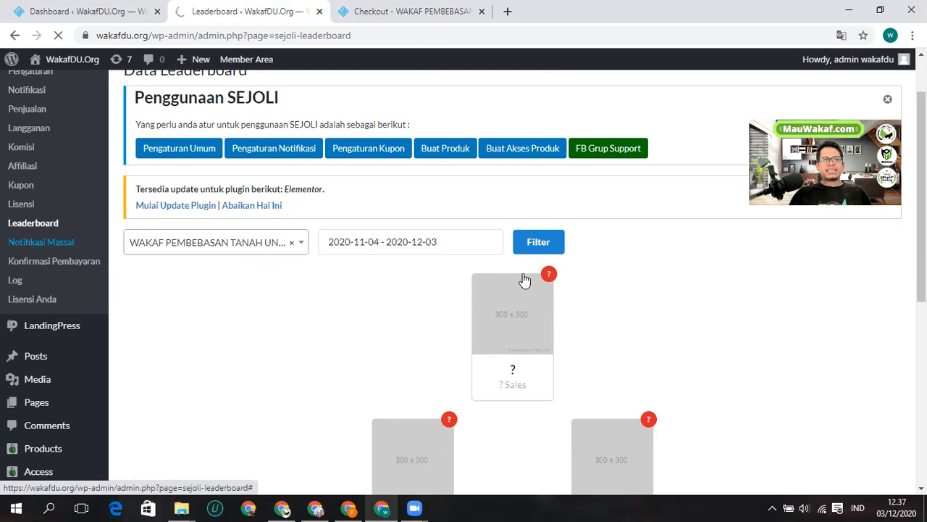
scroll(547, 273, "down", 2)
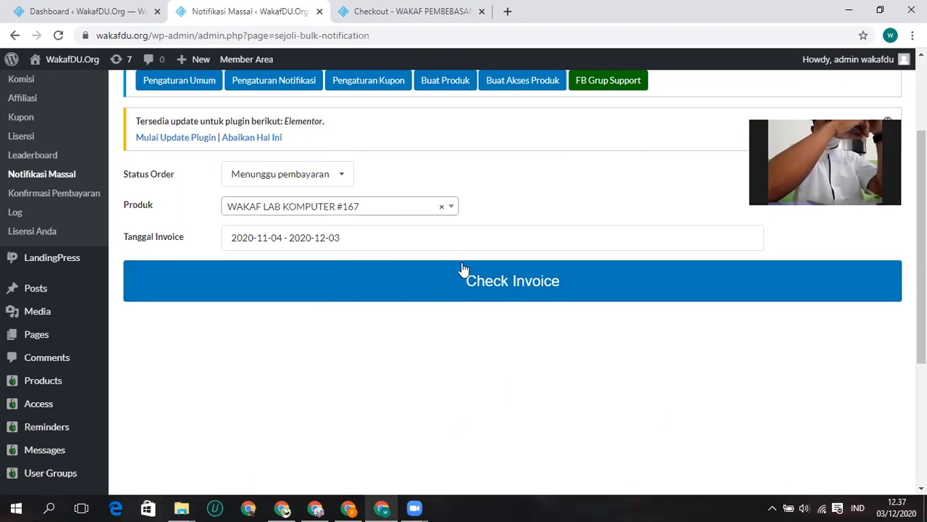
scroll(457, 161, "down", 2)
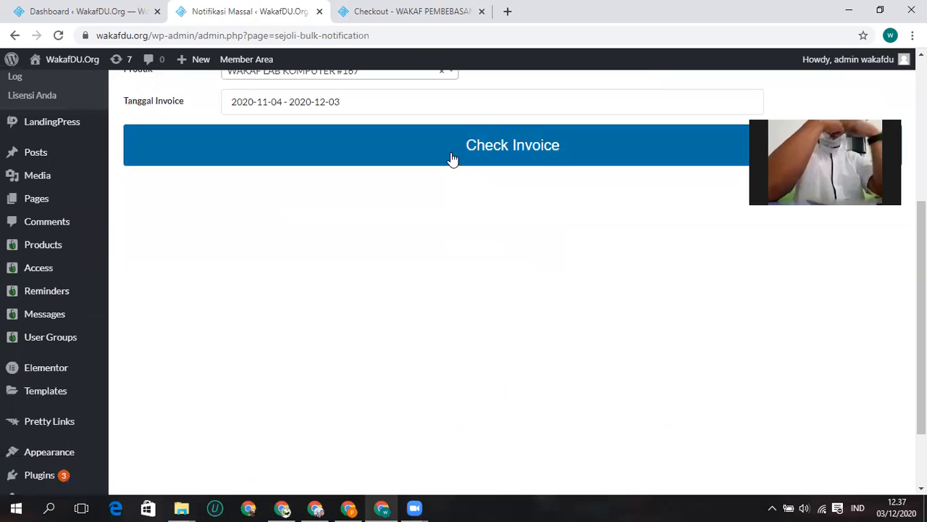
scroll(143, 281, "up", 2)
scroll(91, 261, "up", 3)
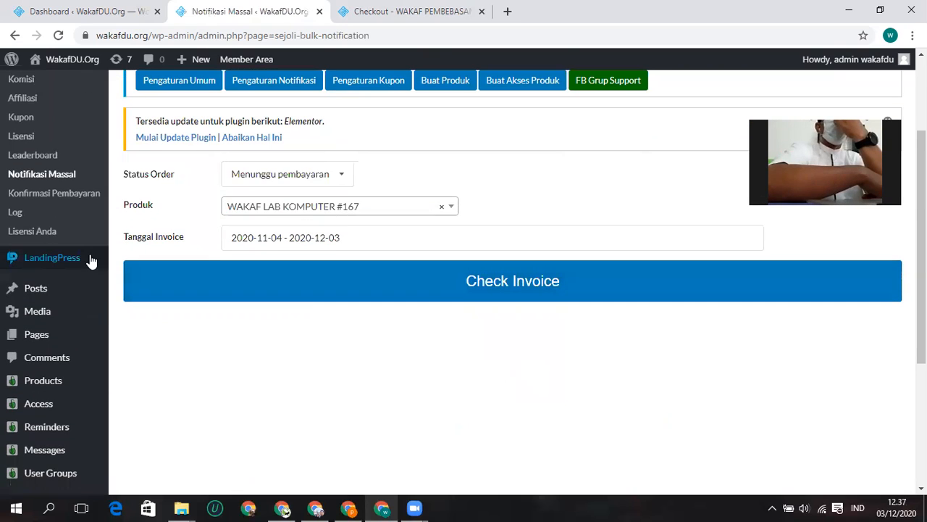
Step: Open Sejoli's Konfirmasi Pembayaran page to view the payment confirmation table
left_click(20, 328)
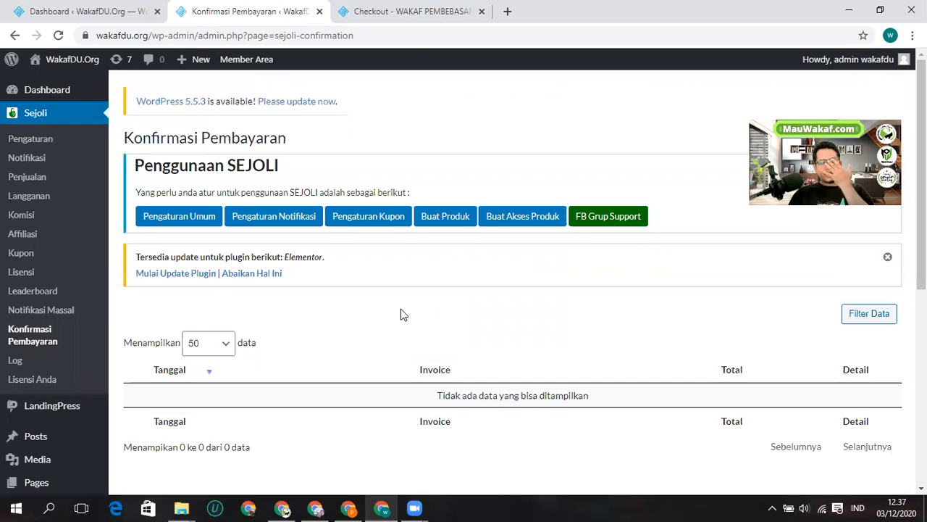
Step: Open Sejoli's Penjualan page and look at the order table and its bulk order action choices
scroll(337, 376, "down", 1)
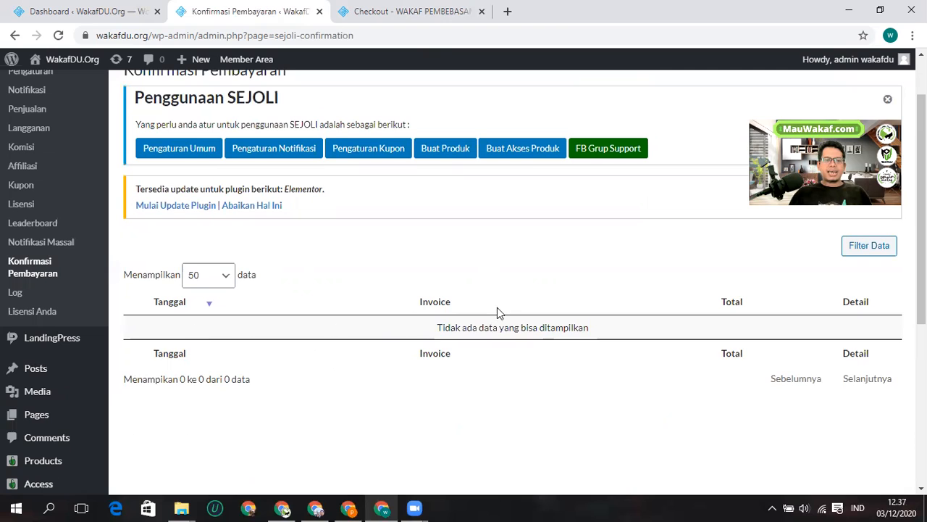
scroll(306, 327, "up", 2)
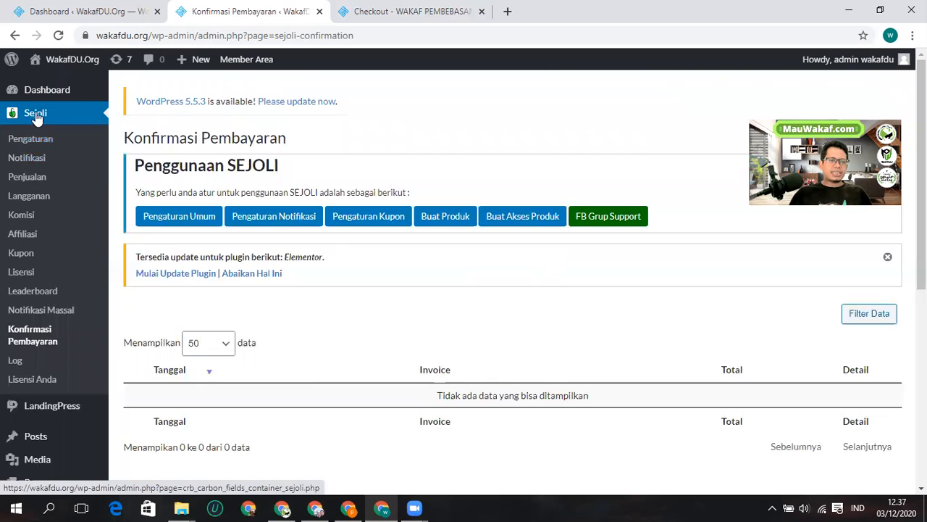
left_click(28, 177)
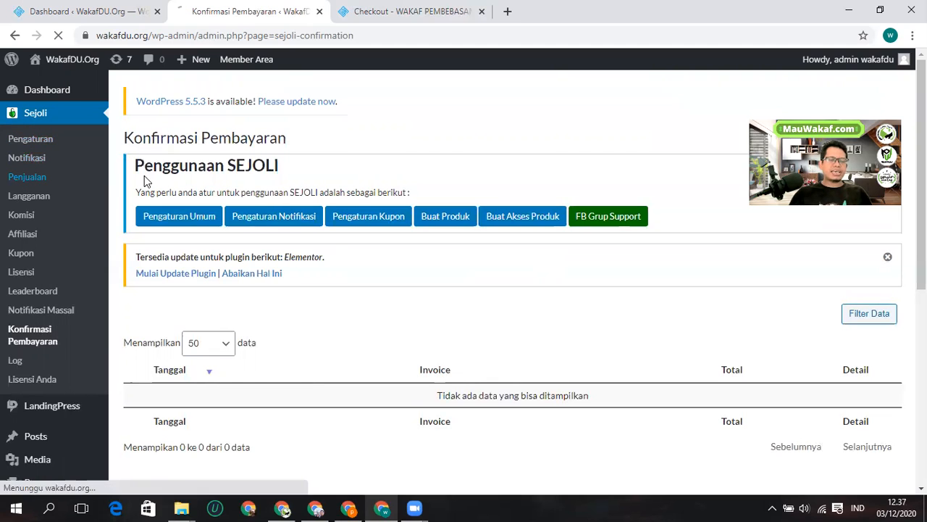
scroll(275, 208, "down", 5)
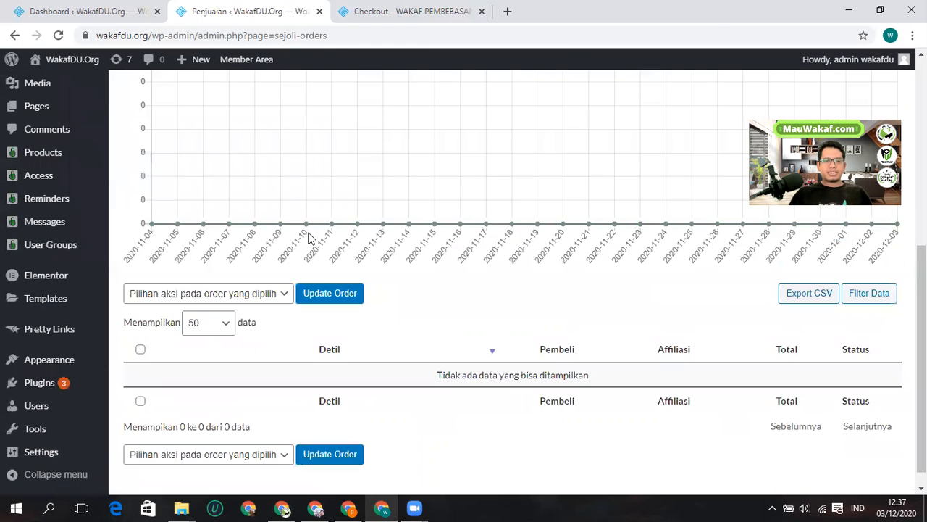
scroll(298, 246, "down", 1)
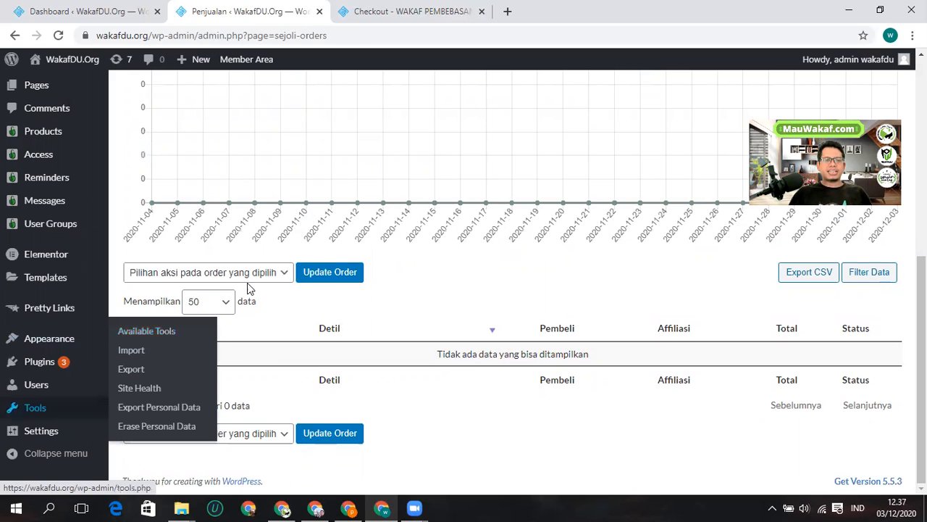
left_click(272, 278)
left_click(134, 391)
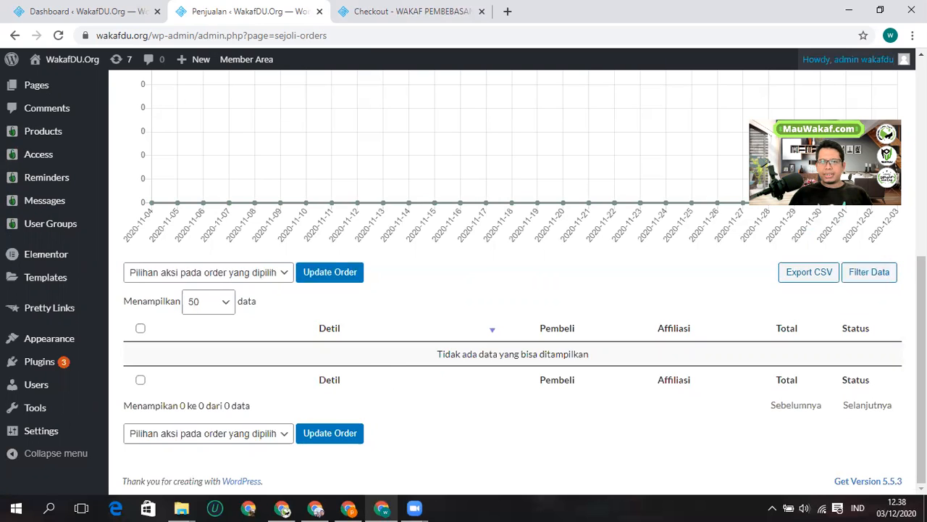
Step: Switch to the wakafkeren.com browser profile and log in to the WakafKeren.com WordPress admin with the saved credentials
left_click(889, 38)
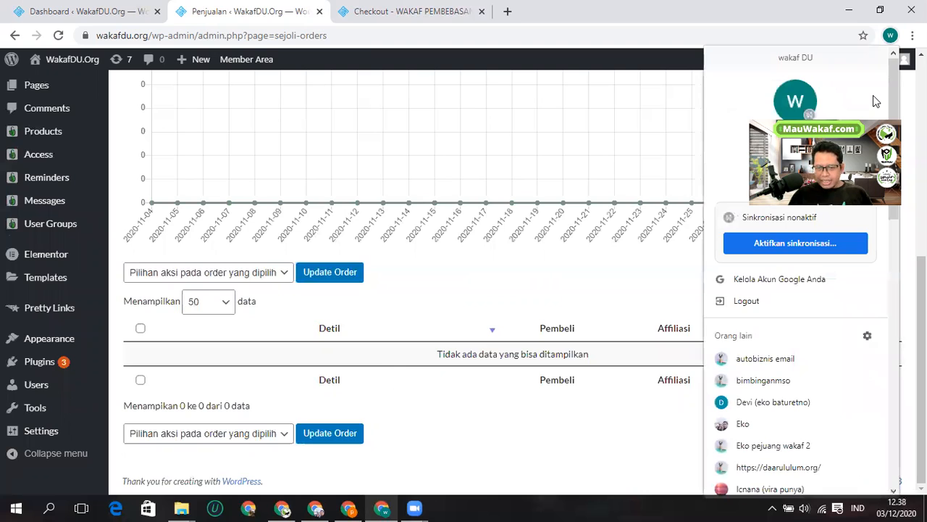
scroll(780, 373, "down", 2)
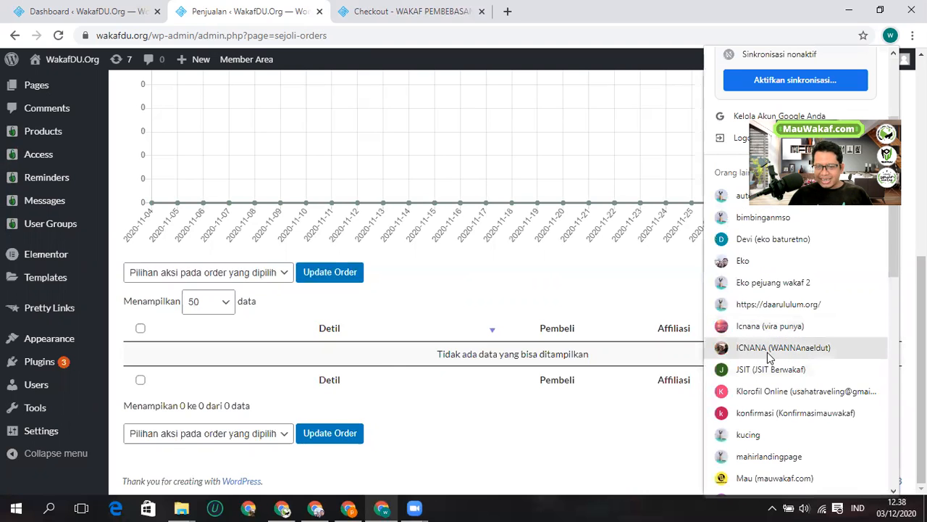
scroll(769, 351, "down", 5)
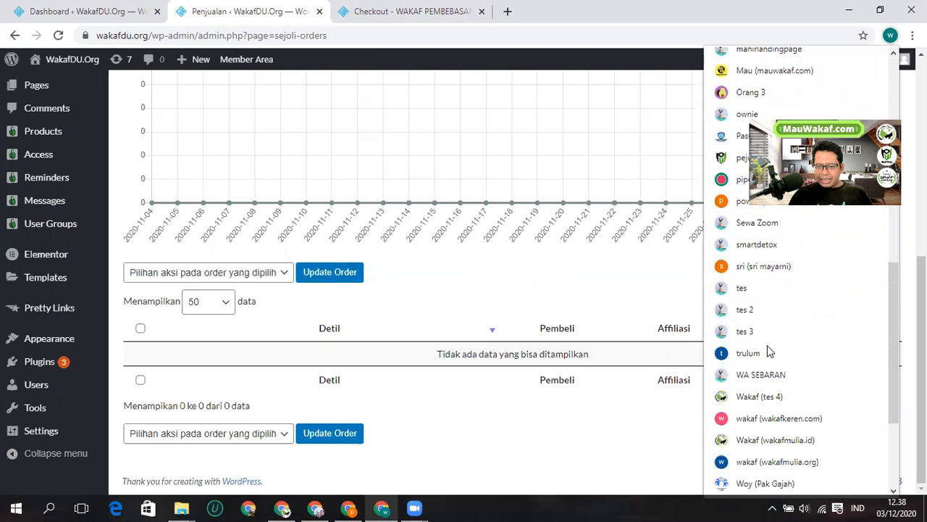
left_click(779, 418)
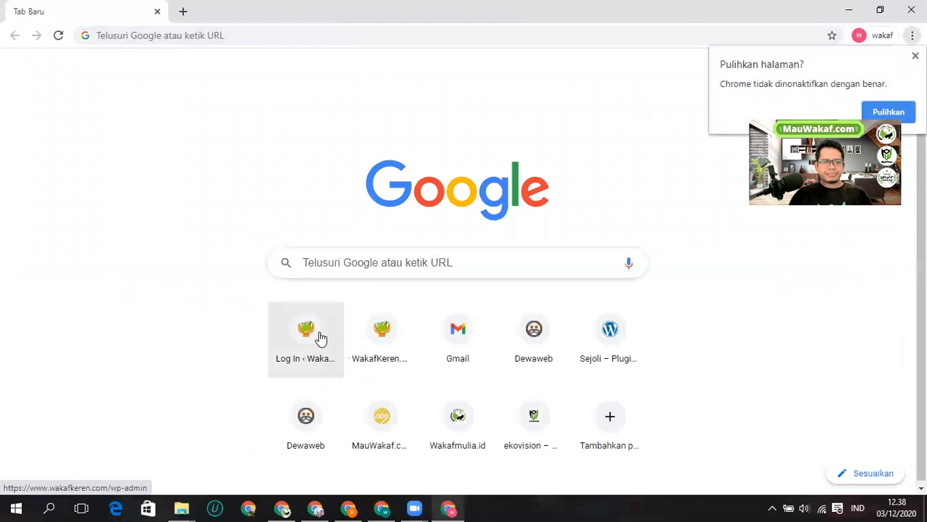
left_click(319, 337)
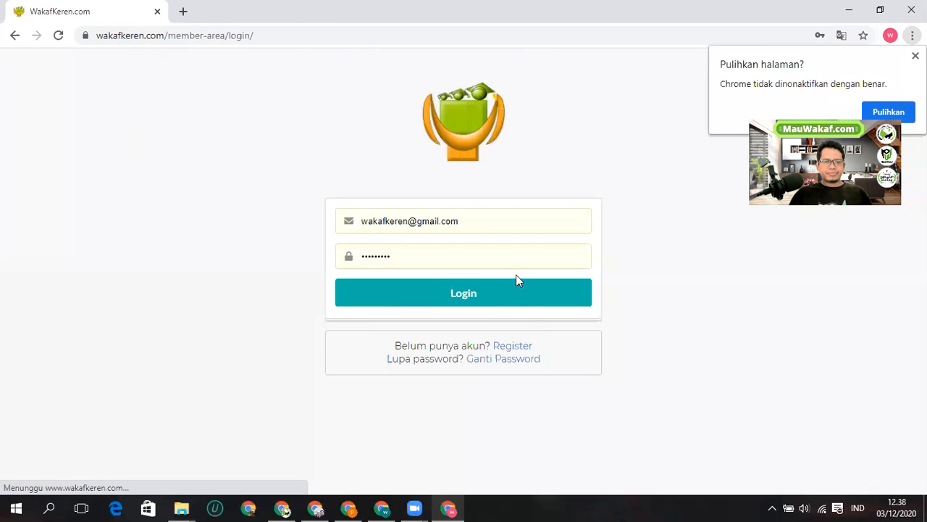
left_click(525, 300)
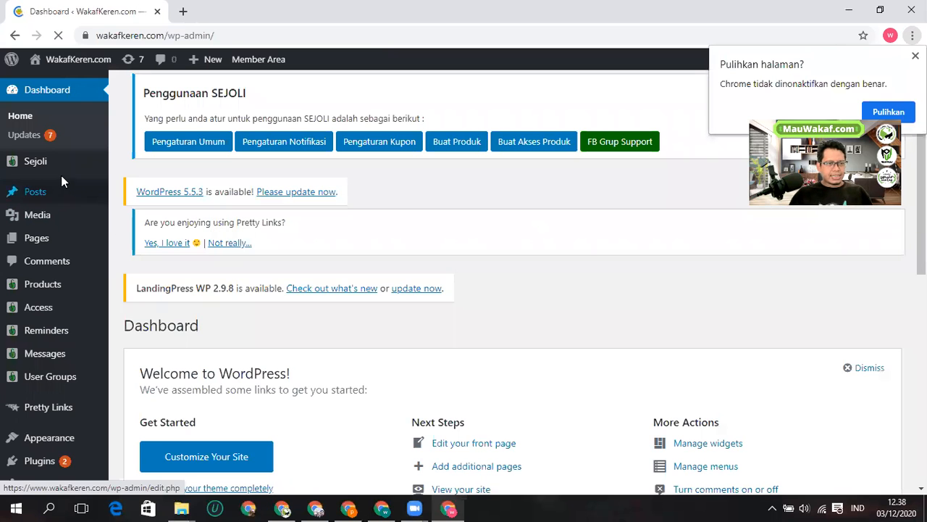
Step: Open Sejoli's Penjualan page on WakafKeren.com and review the sales chart and the status of the listed orders
left_click(52, 169)
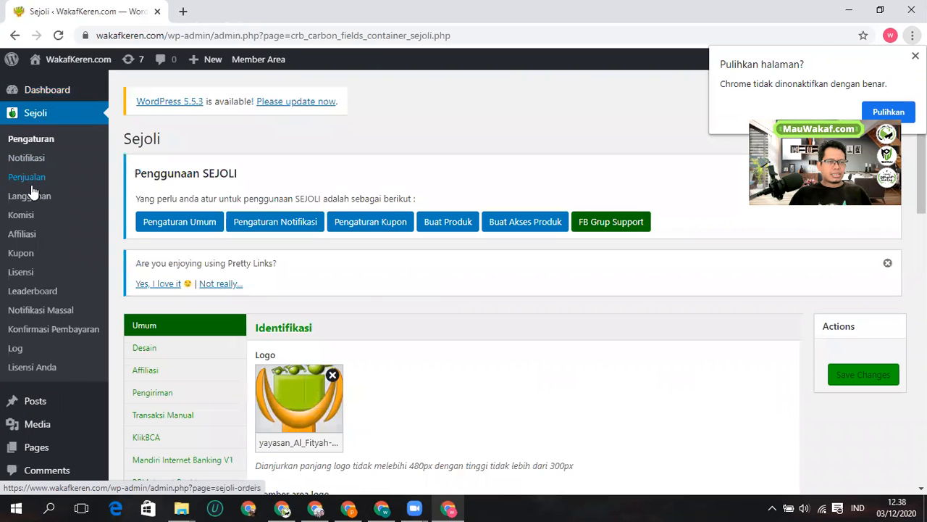
left_click(33, 177)
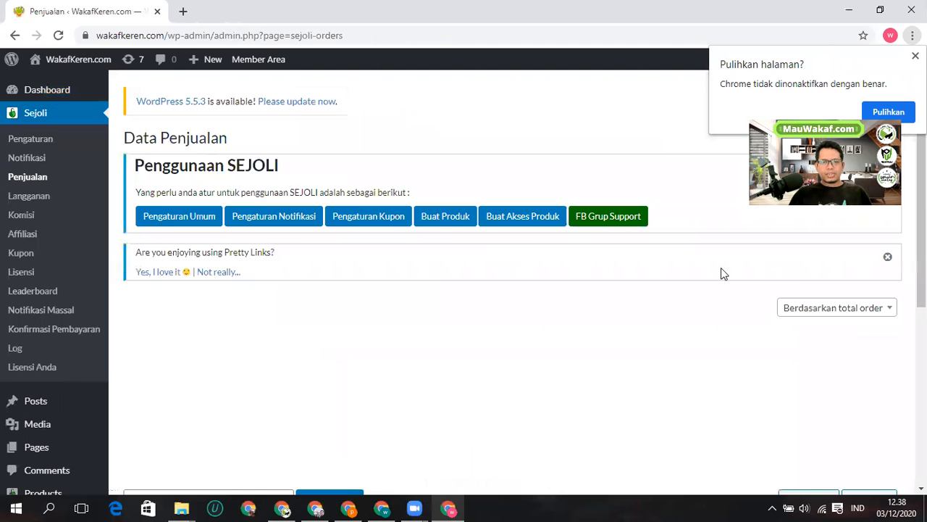
scroll(721, 273, "down", 4)
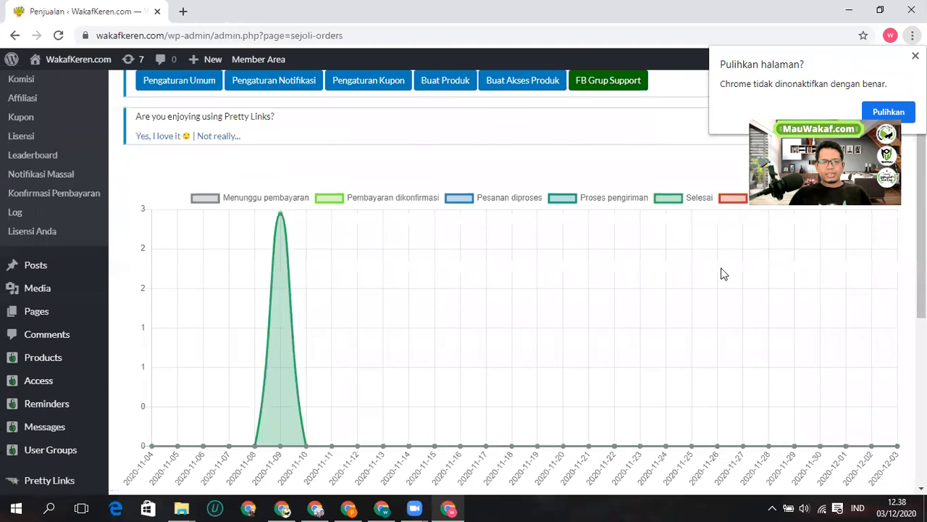
scroll(575, 278, "down", 3)
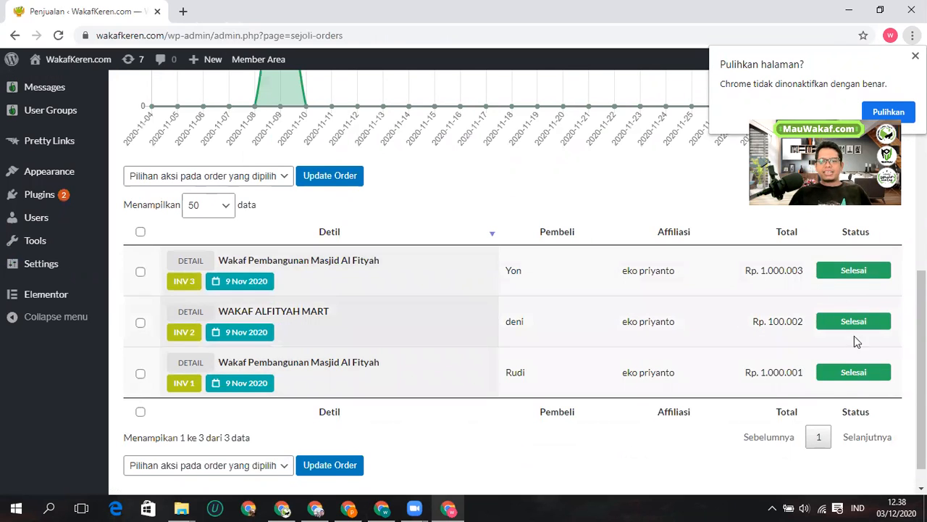
scroll(849, 302, "up", 1)
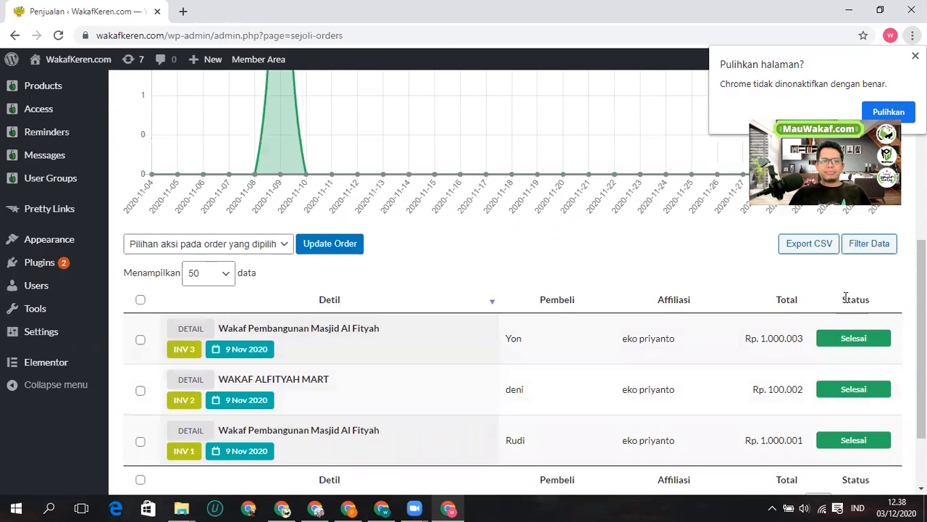
scroll(833, 304, "down", 2)
scroll(848, 279, "up", 1)
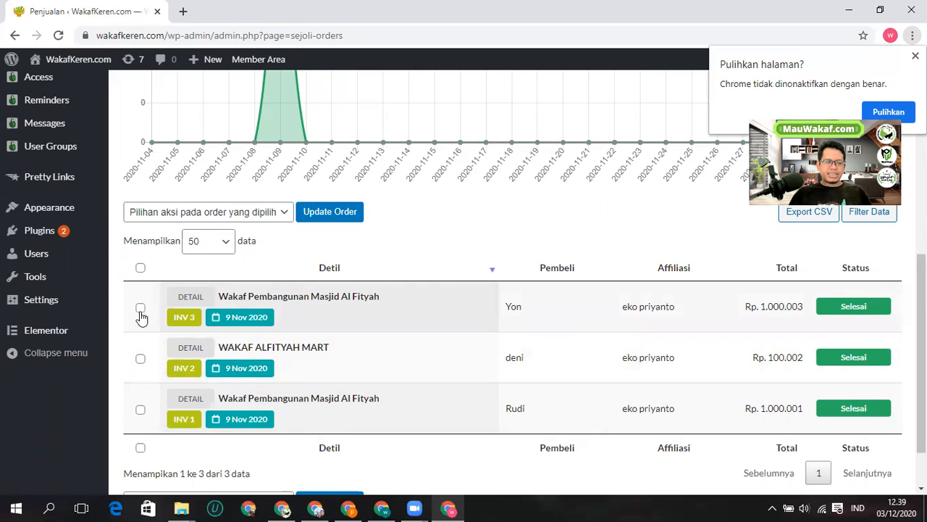
Step: Open the Konfirmasi Pembayaran page and show the details of the WAKAF ALFITYAH MART payment confirmation
mouse_move(31, 214)
scroll(36, 215, "up", 5)
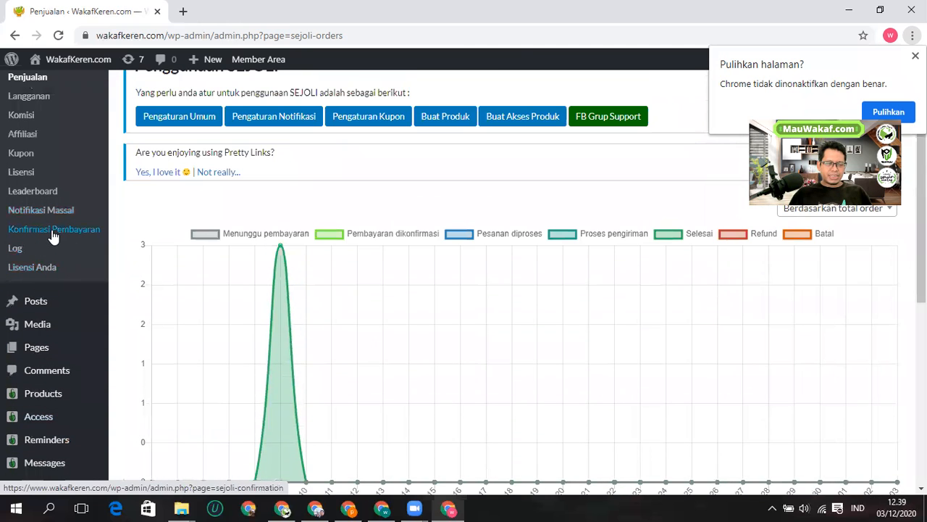
left_click(53, 237)
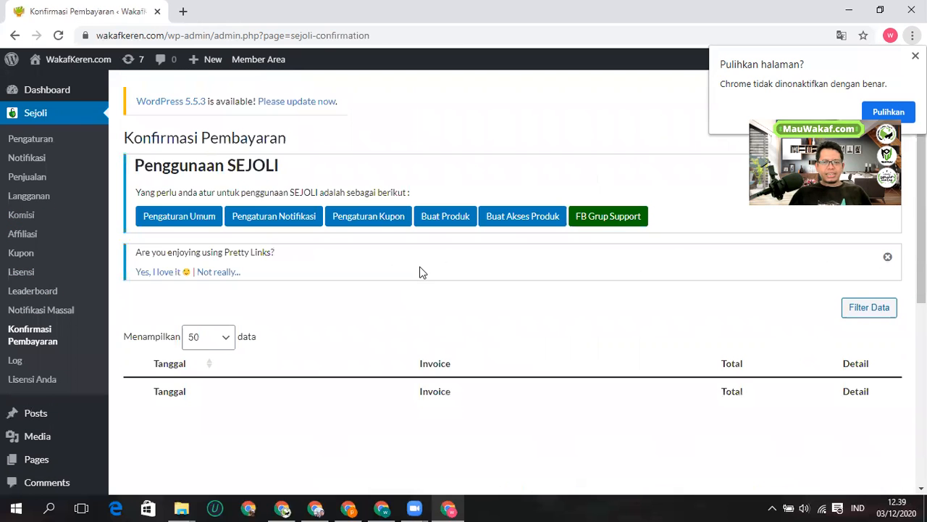
scroll(423, 271, "down", 1)
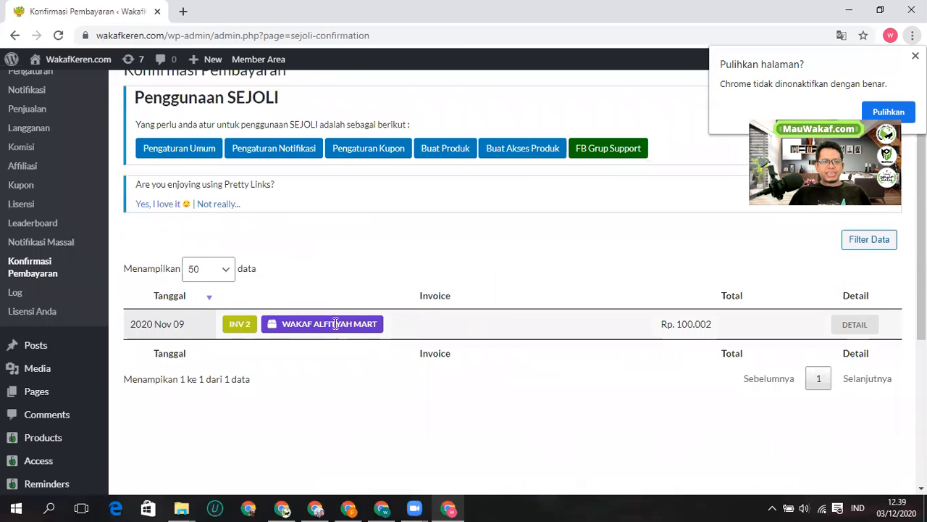
left_click(849, 324)
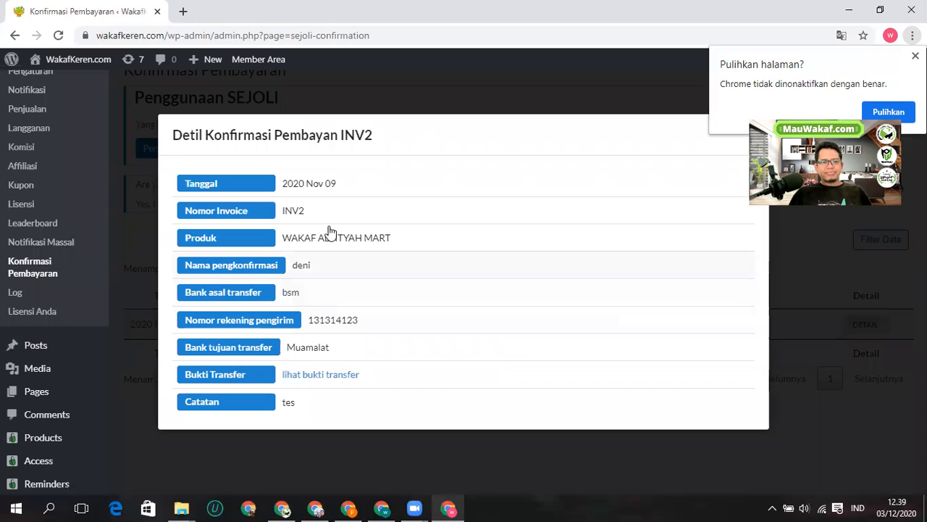
Step: View the transfer proof attached to the confirmation, return to the admin page and close the confirmation details
left_click(327, 379)
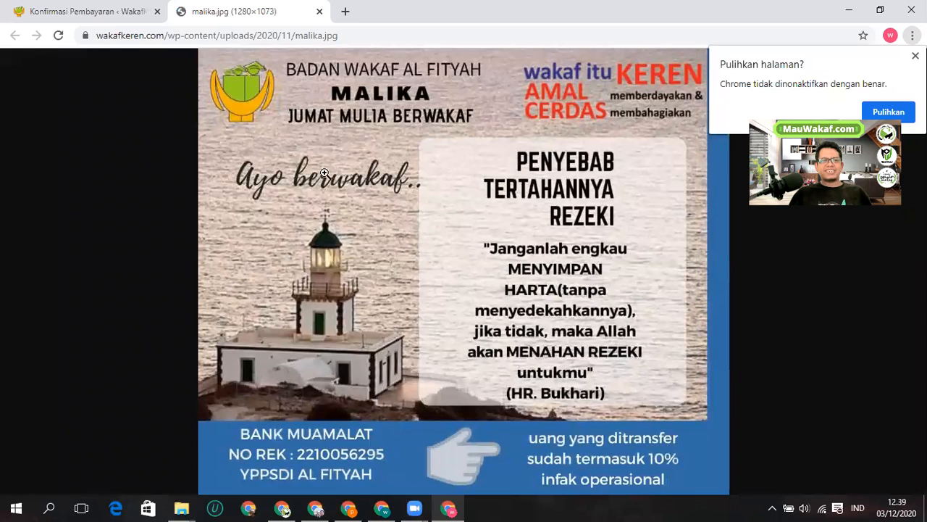
left_click(109, 10)
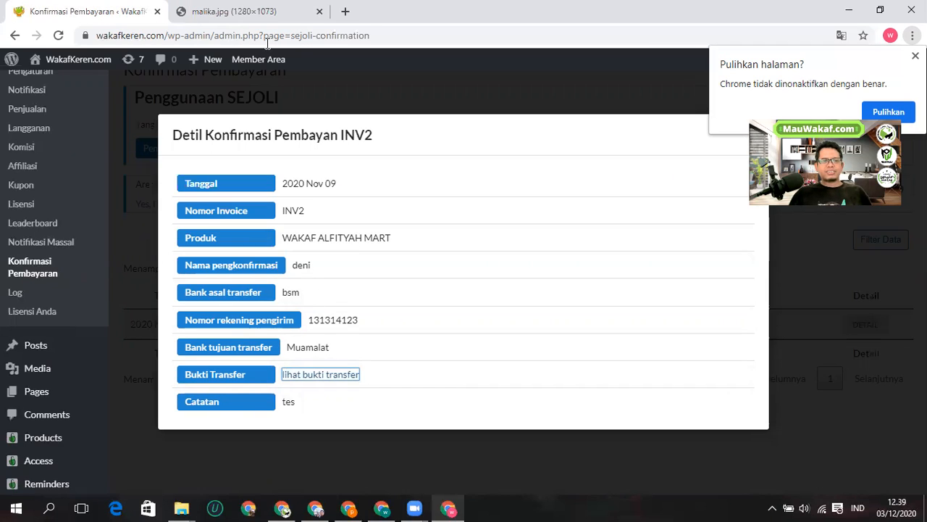
left_click(826, 293)
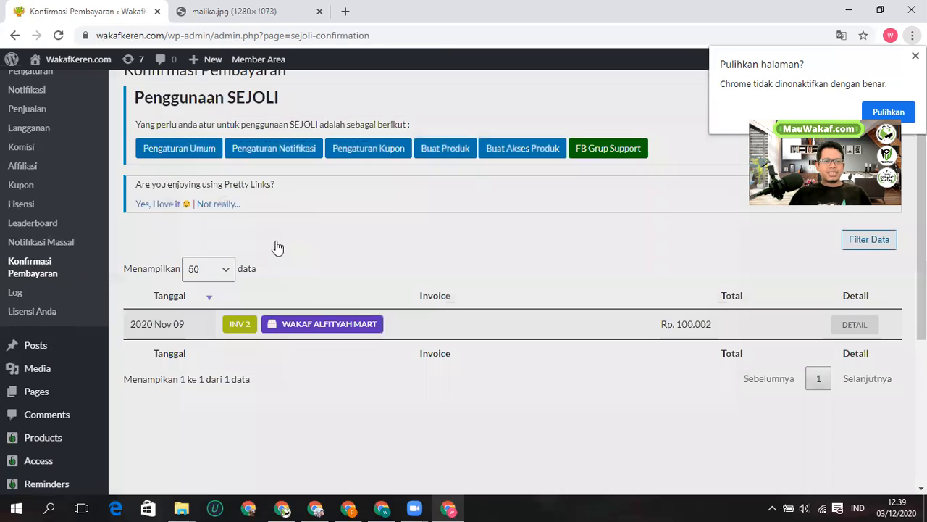
Step: Return to Sejoli's Penjualan page and bring up its list of orders
scroll(36, 232, "up", 2)
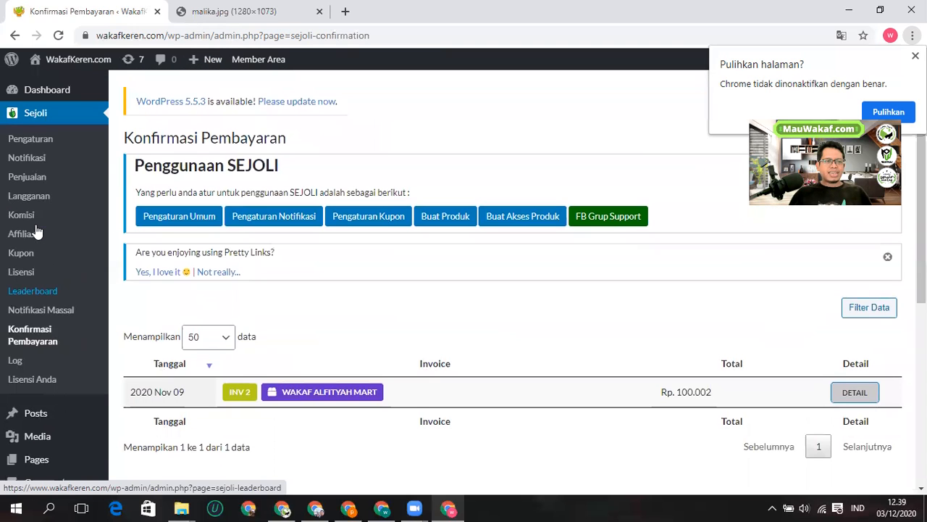
left_click(27, 181)
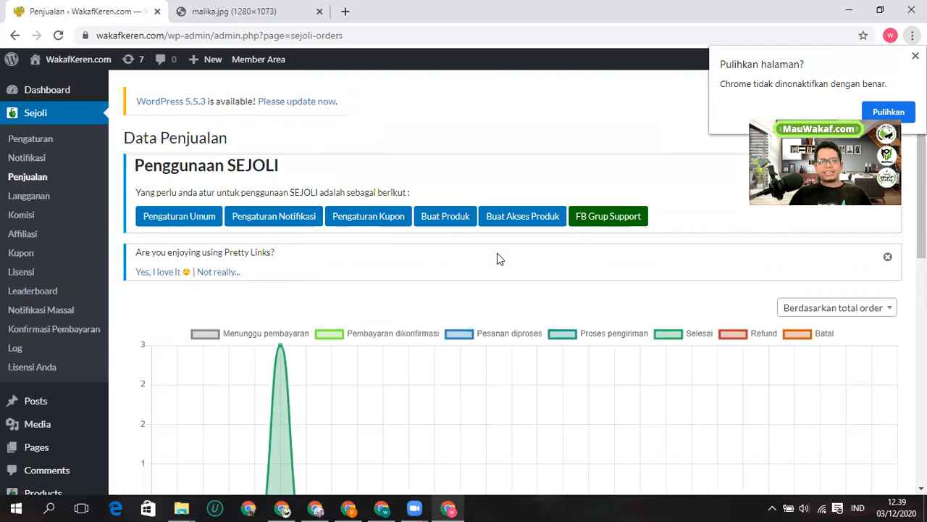
scroll(497, 259, "down", 3)
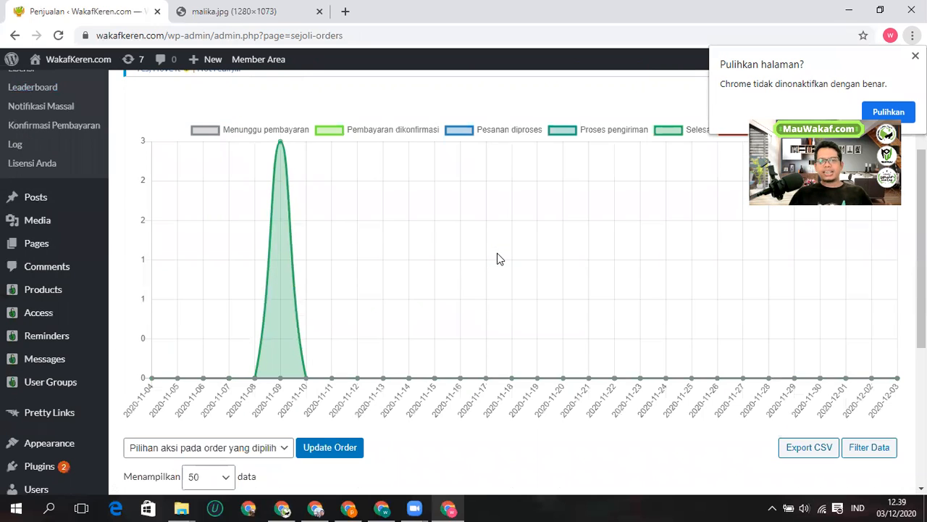
scroll(410, 236, "down", 1)
scroll(409, 236, "down", 1)
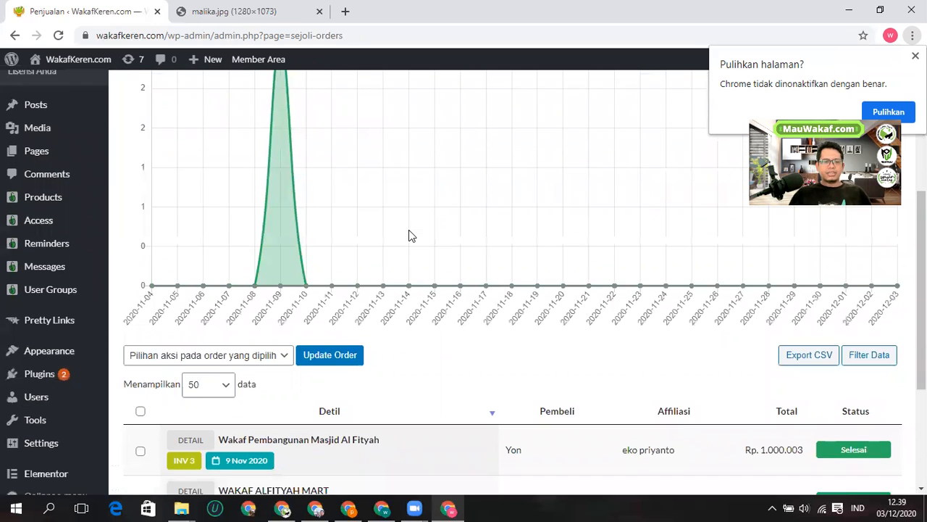
scroll(408, 230, "down", 3)
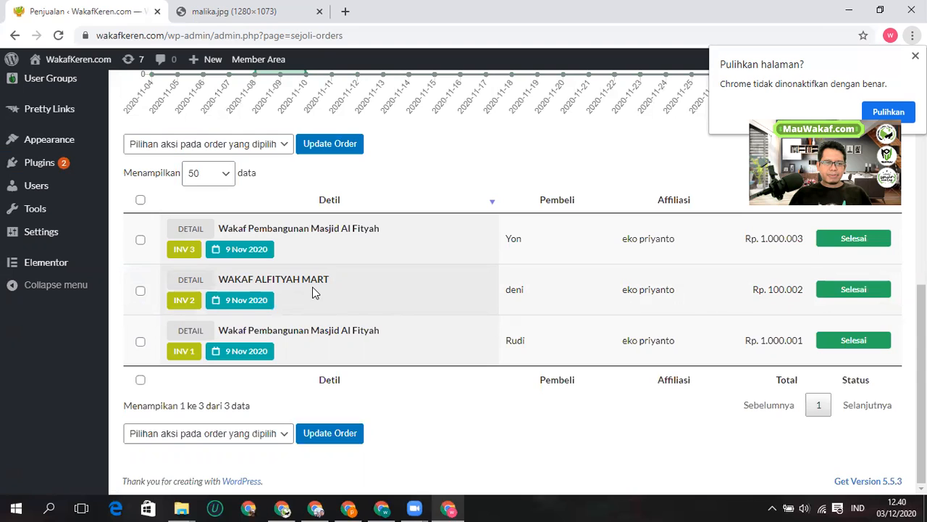
Step: Select the WAKAF ALFITYAH MART order and set the bulk order action first to Refund, then to Selesai
left_click(141, 291)
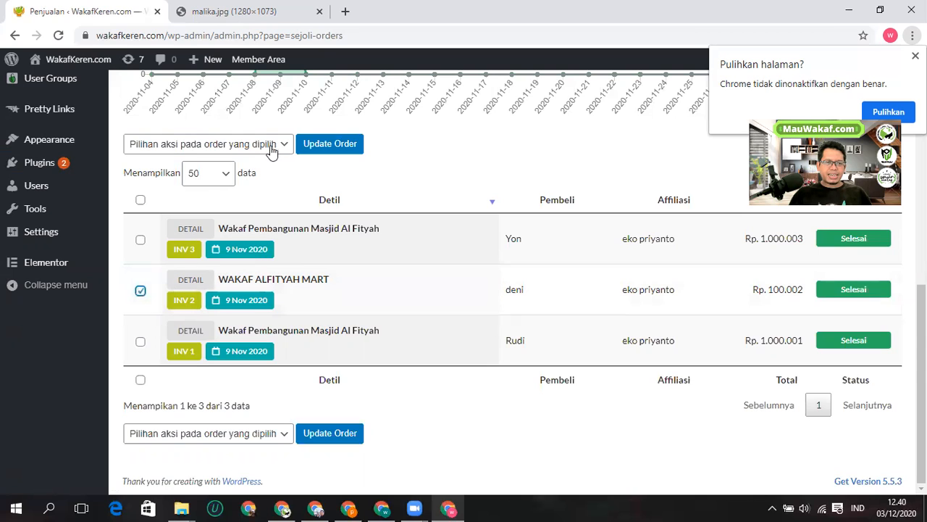
left_click(272, 144)
left_click(208, 231)
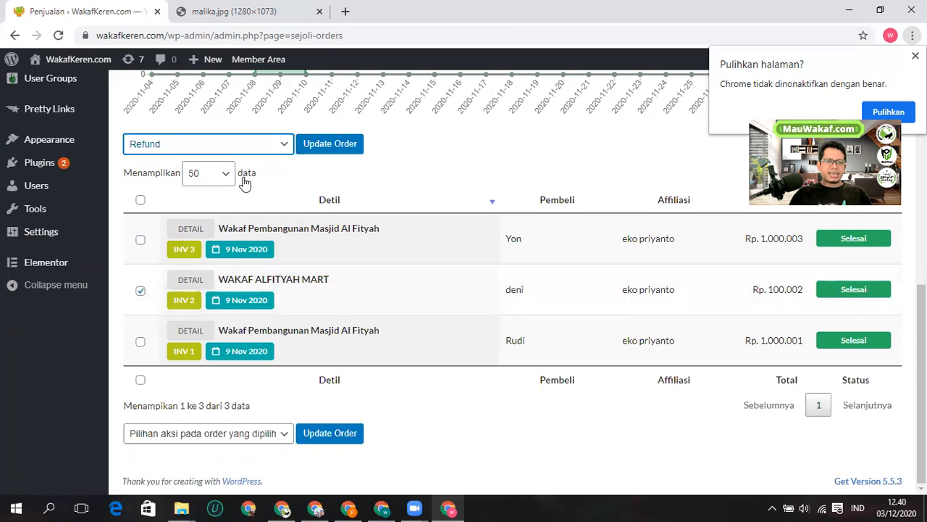
left_click(273, 149)
left_click(253, 217)
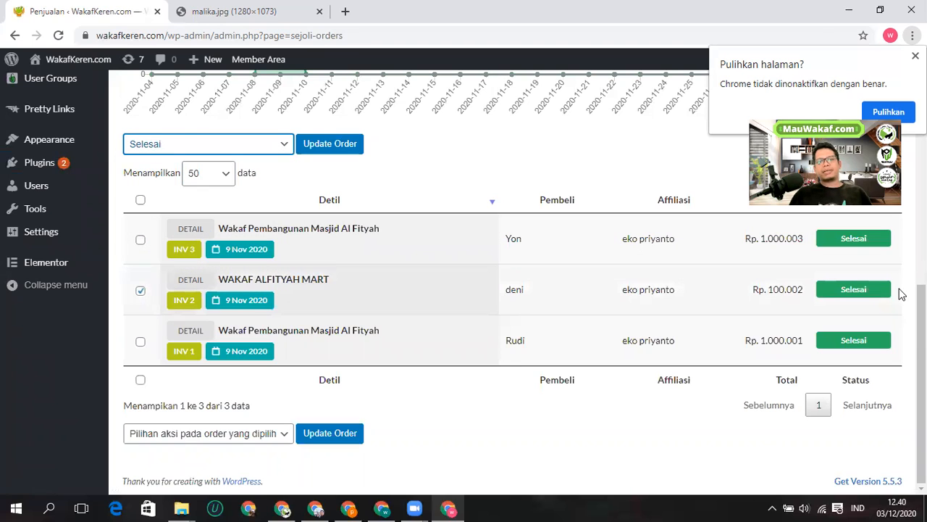
scroll(423, 280, "up", 6)
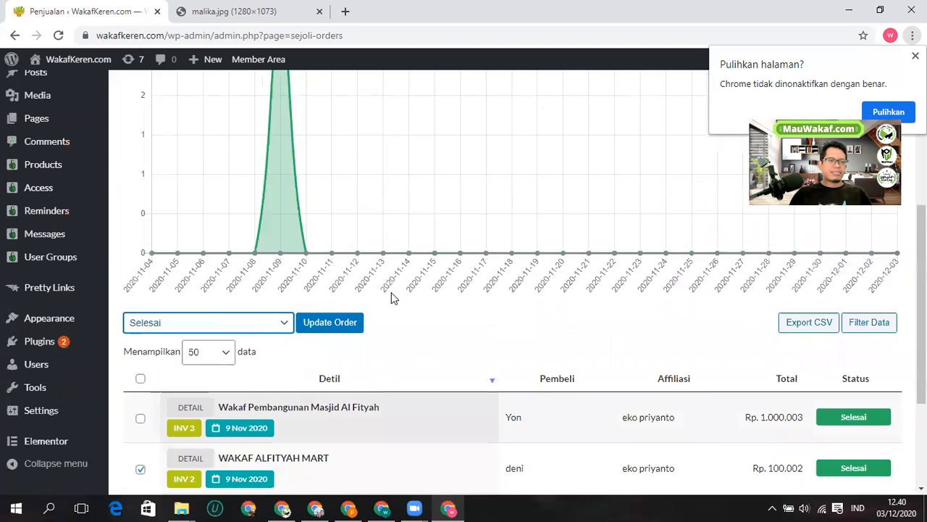
scroll(144, 294, "up", 1)
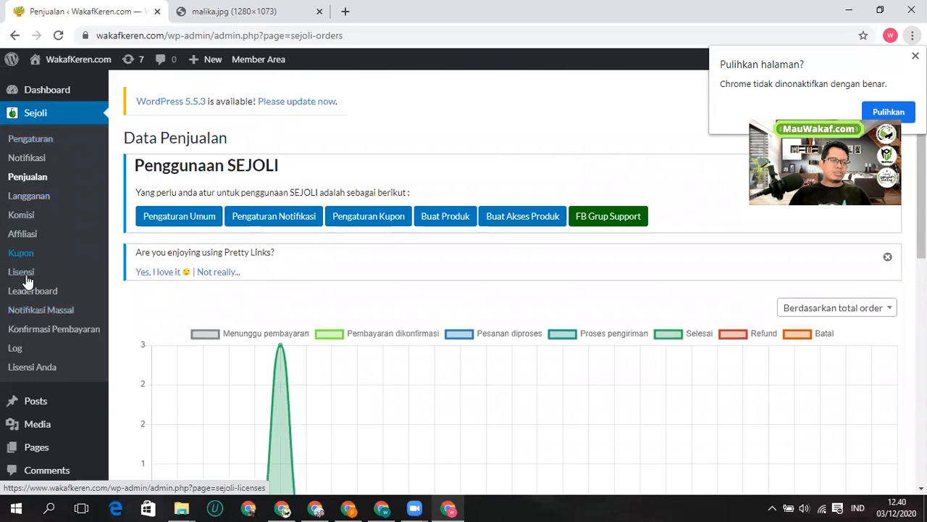
Step: Open Sejoli's Affiliasi page and review the commission summaries and the per-affiliate commission table
left_click(20, 244)
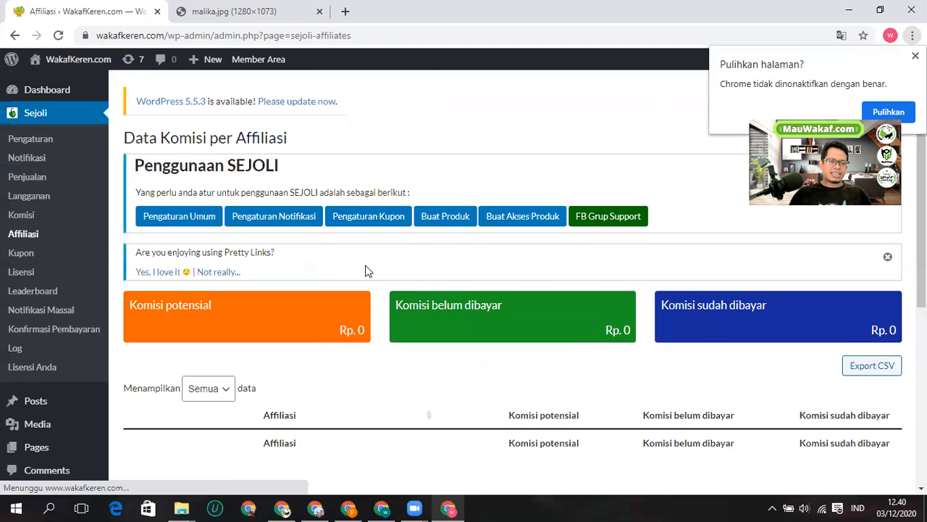
scroll(366, 270, "down", 2)
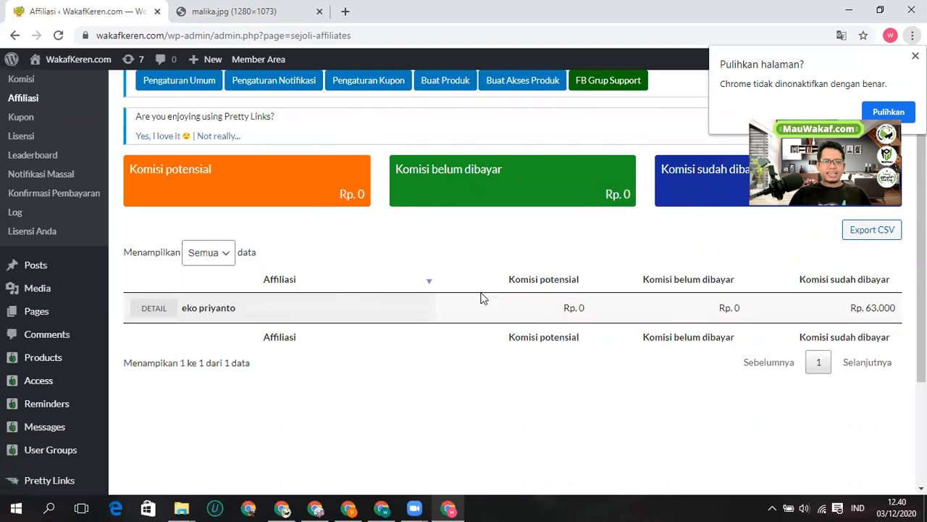
scroll(645, 310, "up", 1)
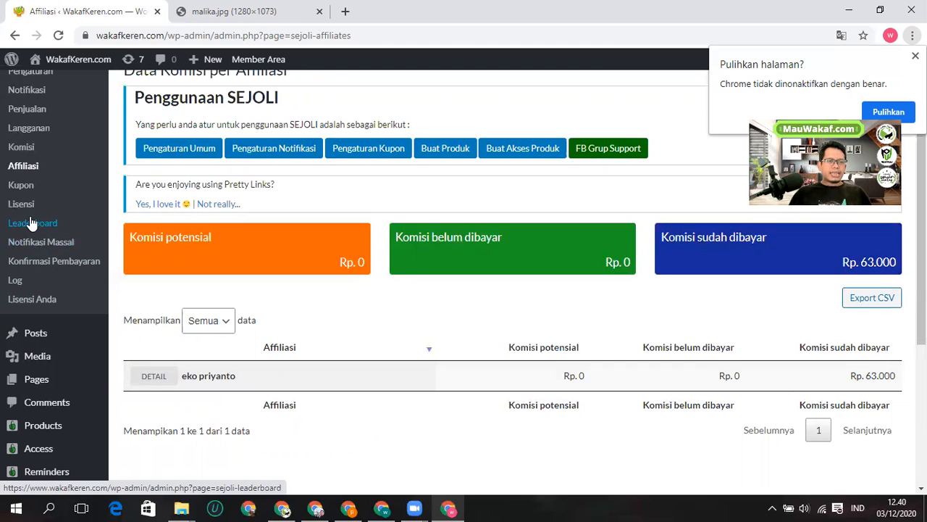
scroll(33, 203, "up", 1)
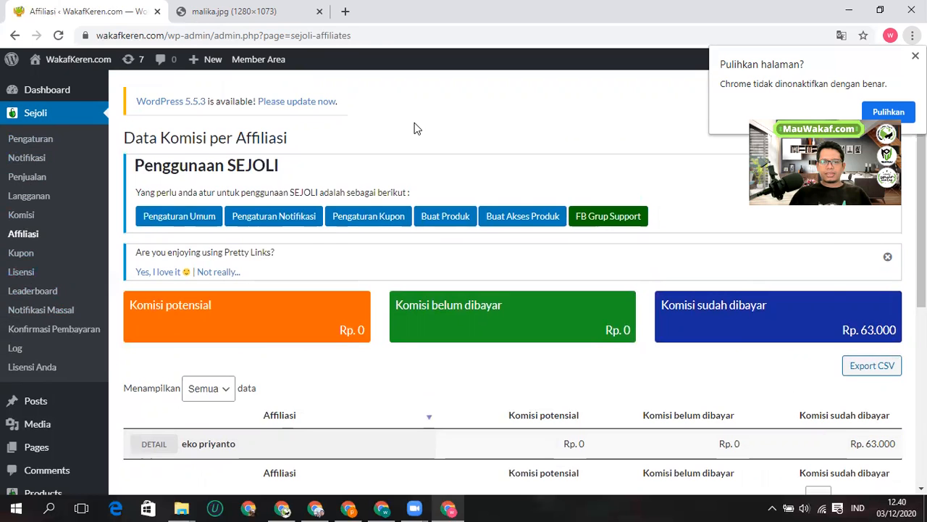
scroll(374, 259, "down", 2)
scroll(374, 259, "up", 2)
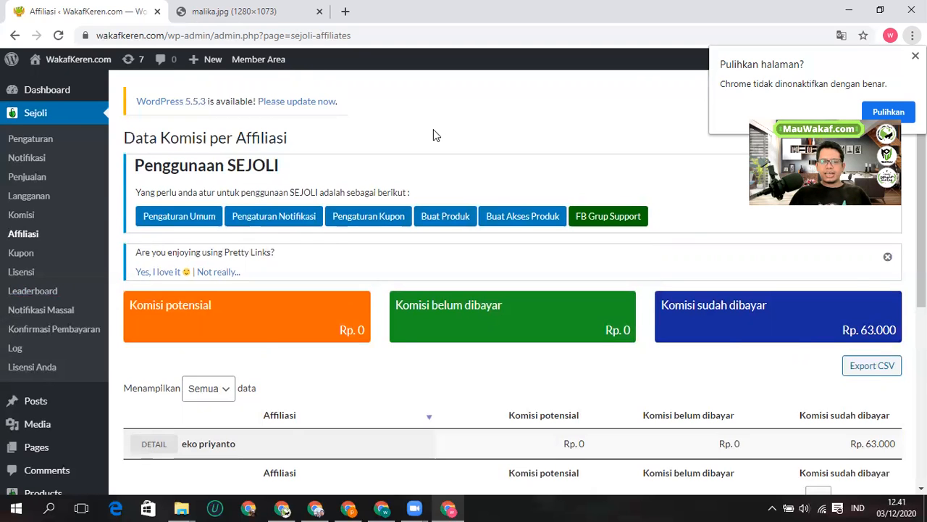
scroll(434, 132, "down", 2)
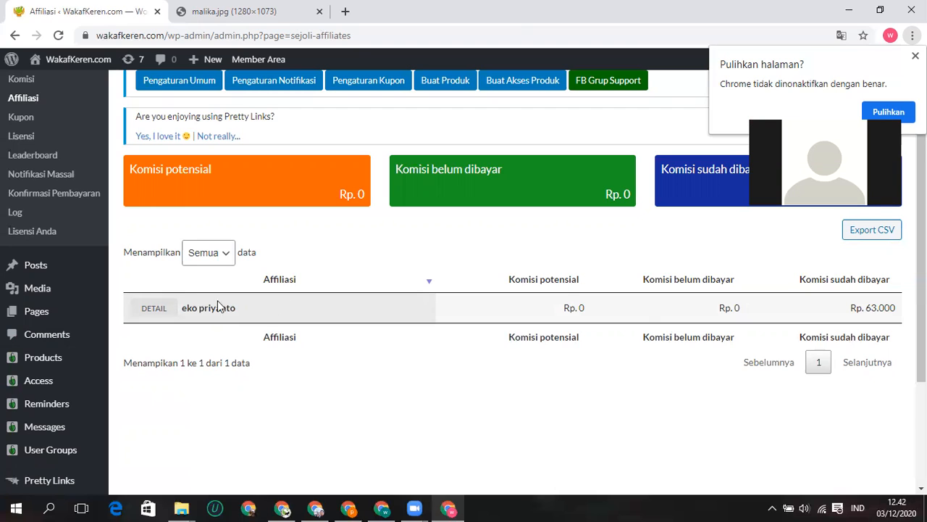
Step: View the listed affiliate's commission payment details and the Bukti Transfer file chooser, then close both without selecting a file
left_click(165, 308)
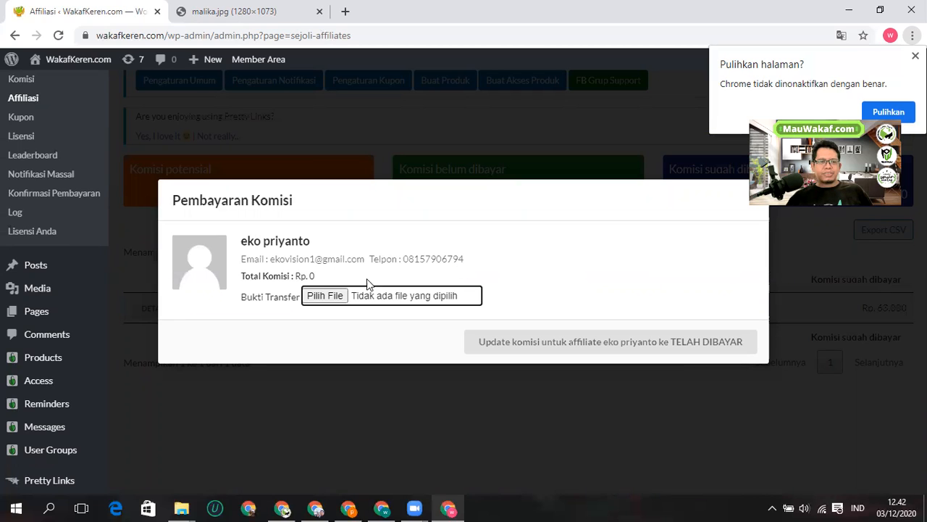
left_click(323, 297)
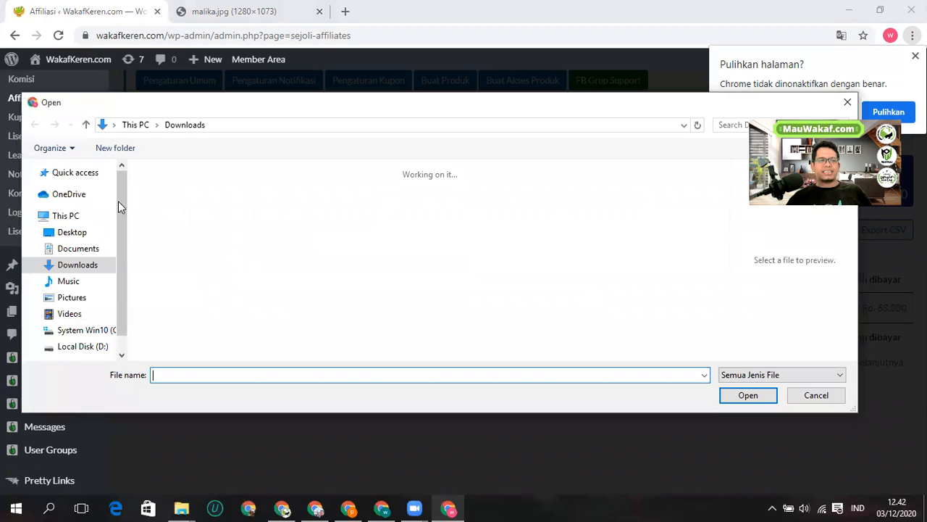
left_click(84, 125)
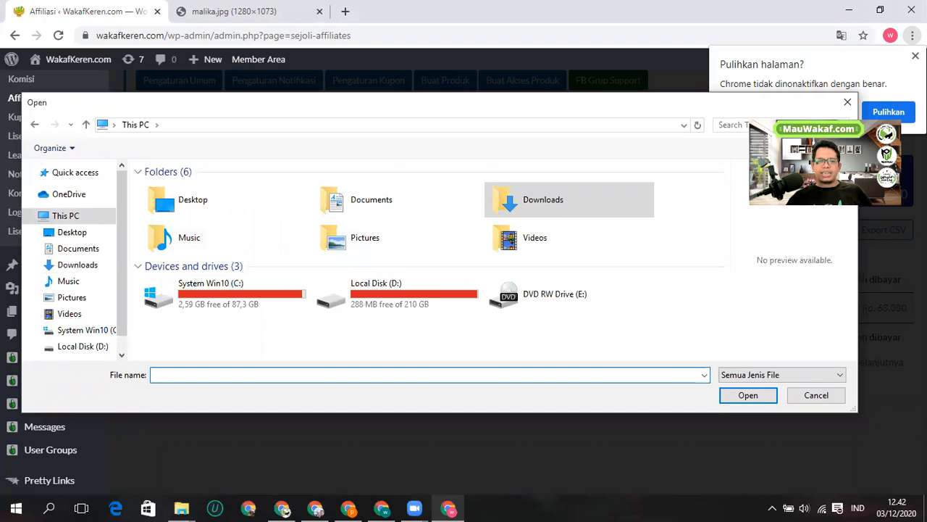
key("Escape")
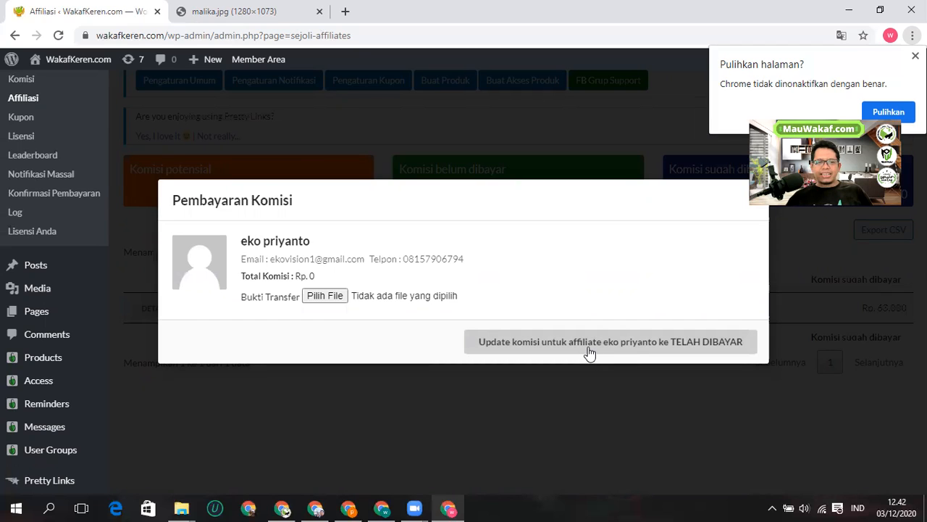
left_click(476, 149)
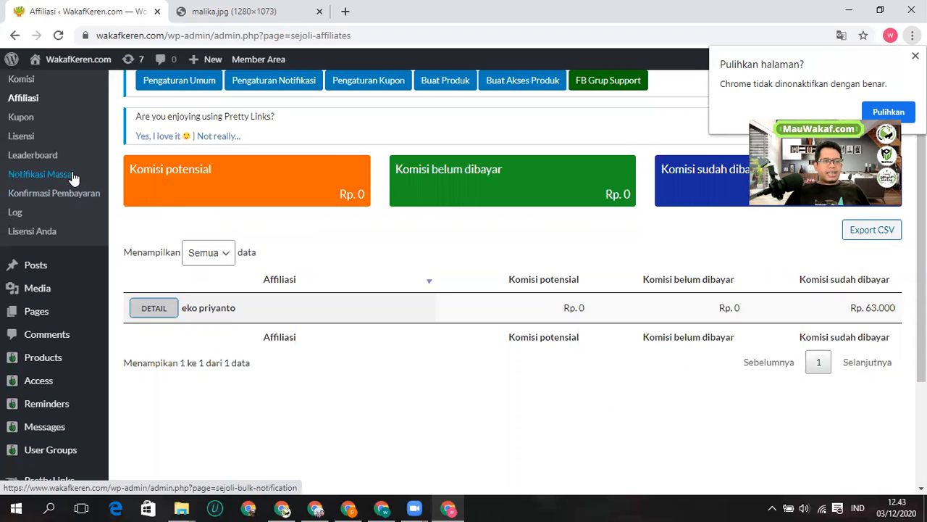
Step: Leave the affiliate commission data and bring up the list of all Sejoli products
scroll(63, 176, "up", 2)
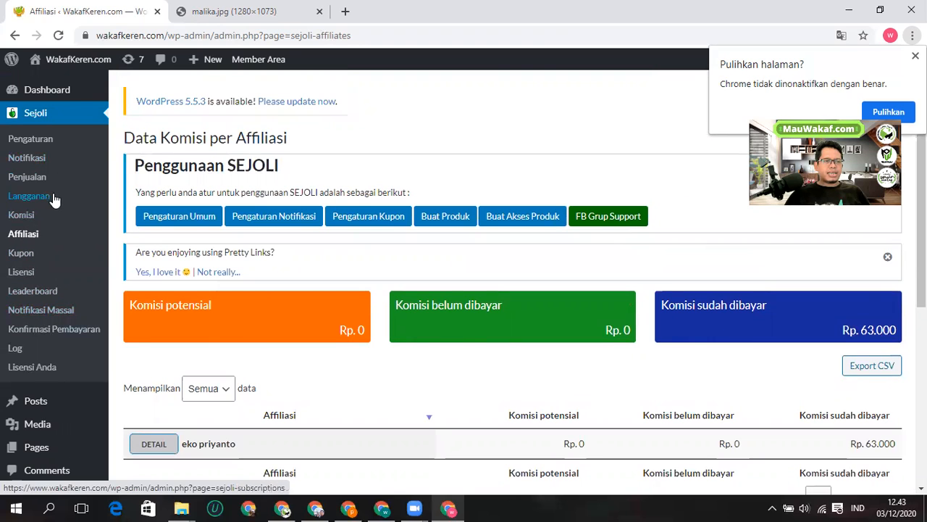
scroll(32, 178, "down", 2)
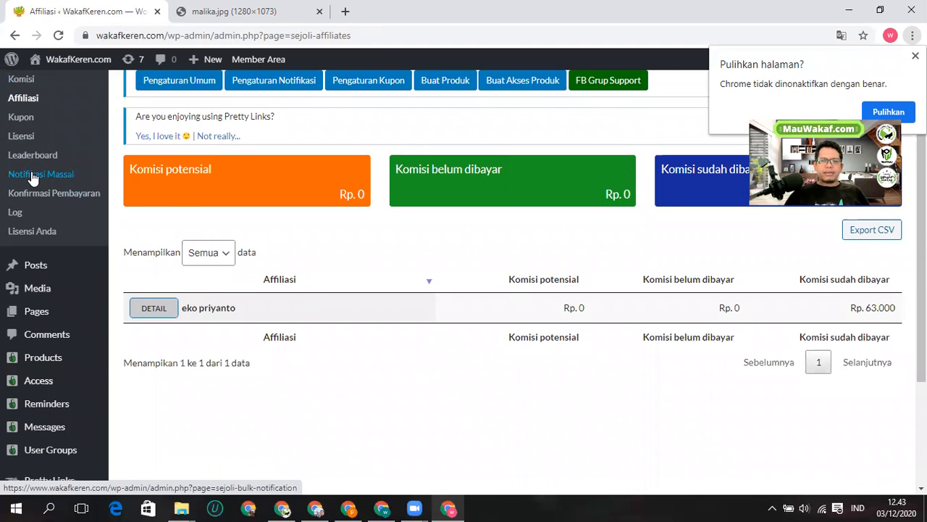
scroll(33, 178, "up", 1)
scroll(32, 178, "down", 1)
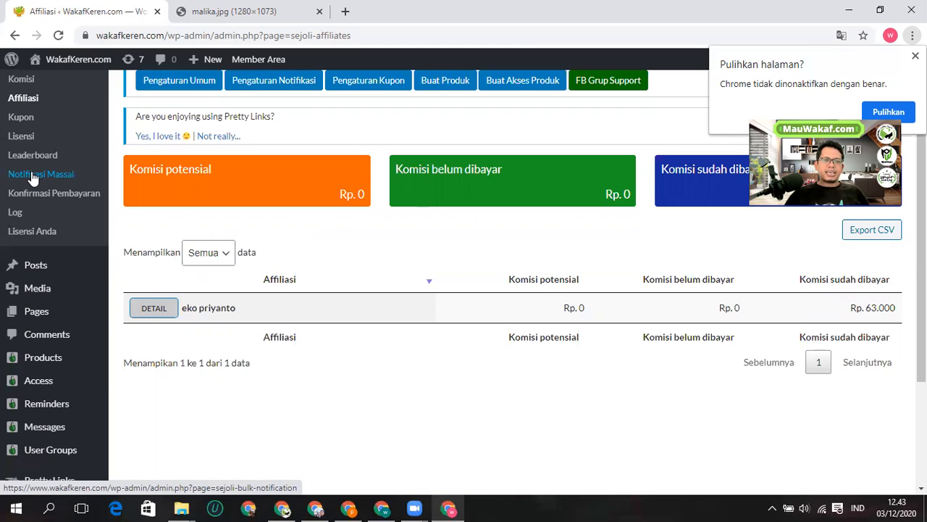
scroll(33, 177, "down", 1)
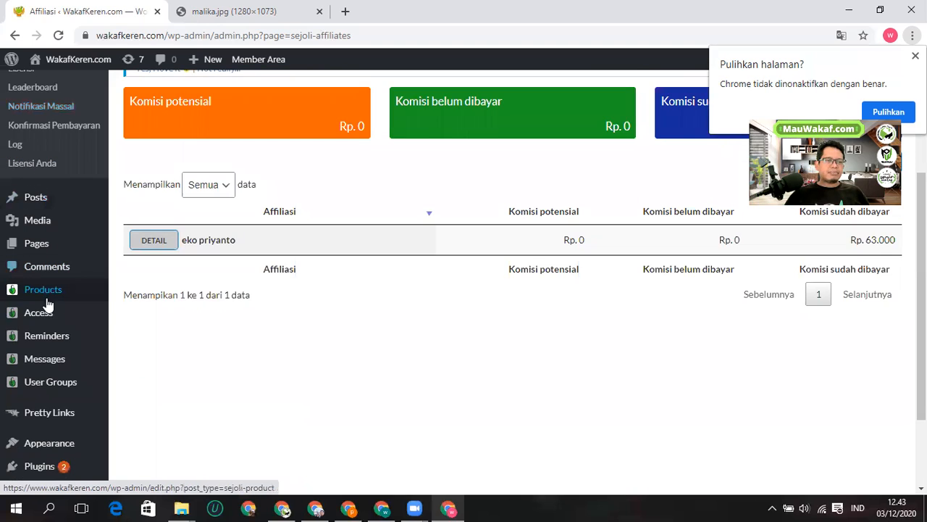
mouse_move(42, 293)
left_click(147, 291)
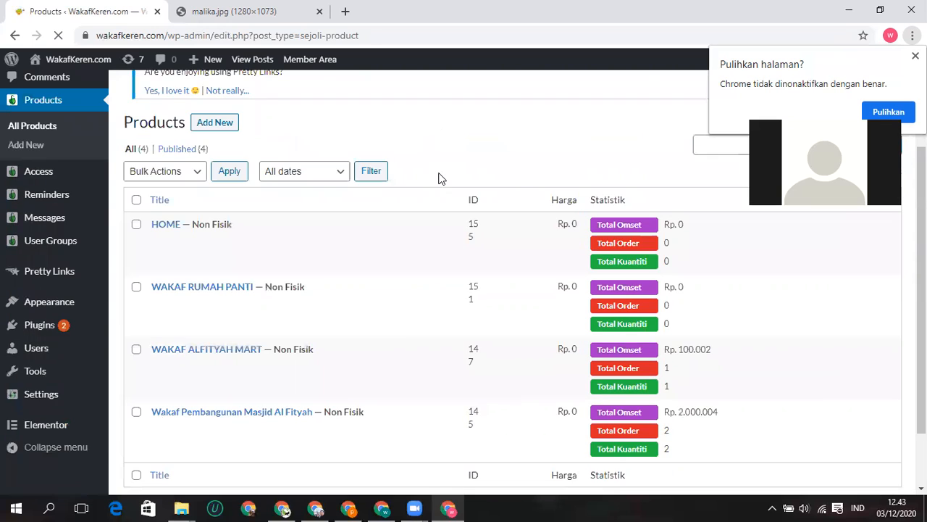
scroll(284, 201, "down", 1)
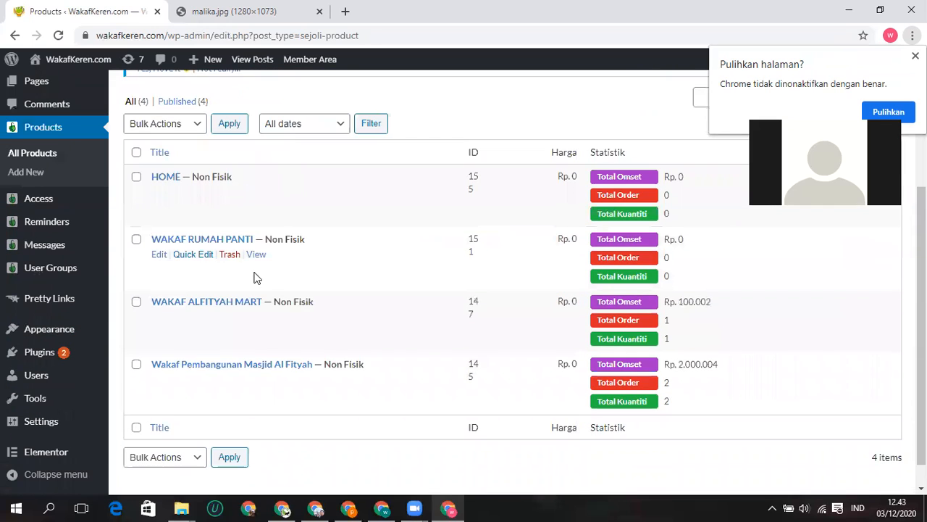
Step: Open the WAKAF RUMAH PANTI product for editing in a new browser tab and switch to it
left_click(160, 257)
right_click(161, 261)
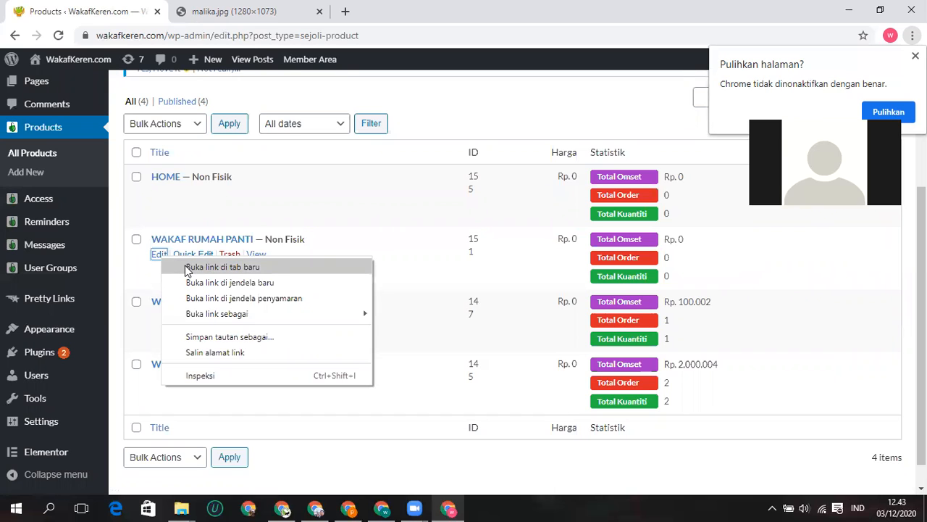
left_click(188, 266)
left_click(410, 12)
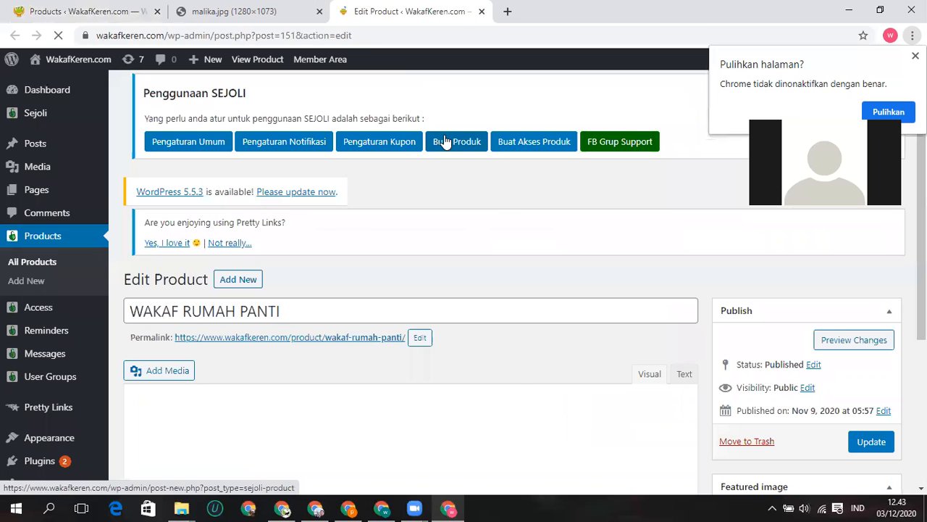
Step: Review the product's Sejoli Setup, going through the Umum and Donasi settings to the Affiliasi settings
scroll(498, 208, "down", 3)
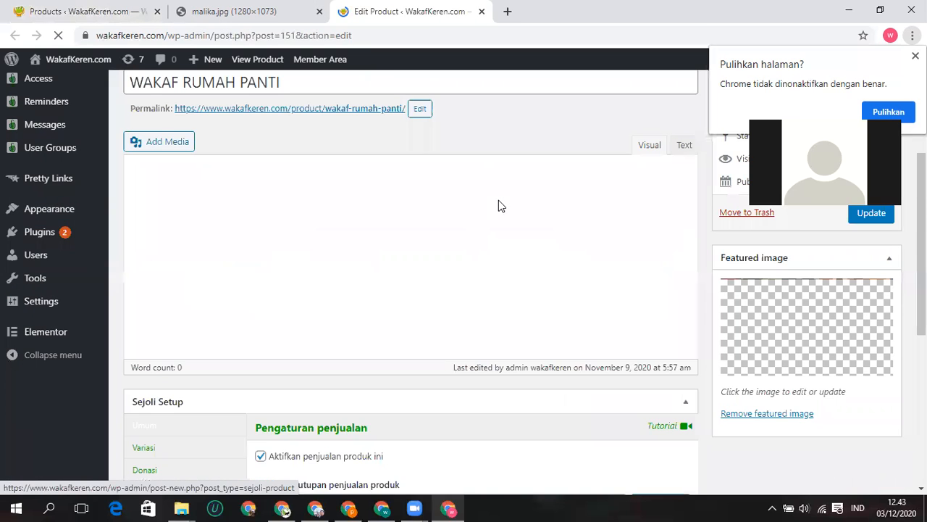
scroll(499, 200, "down", 3)
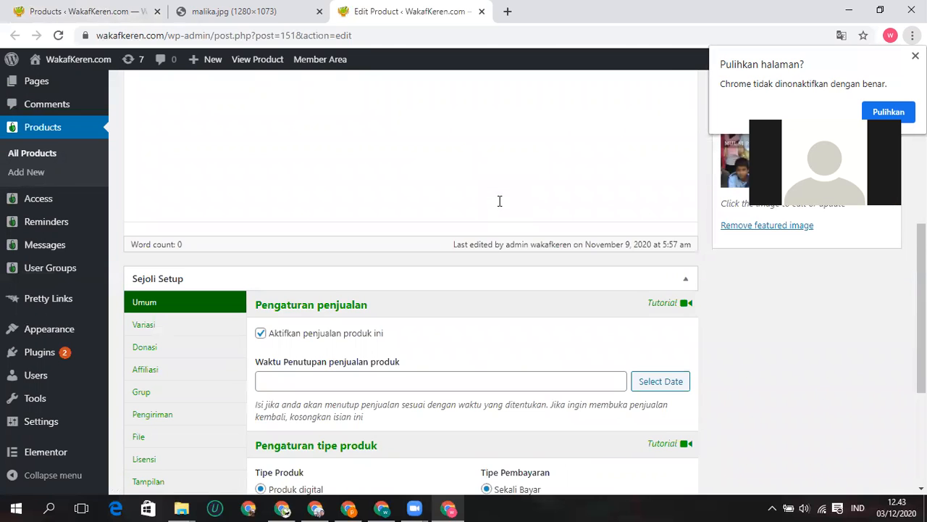
scroll(500, 201, "down", 3)
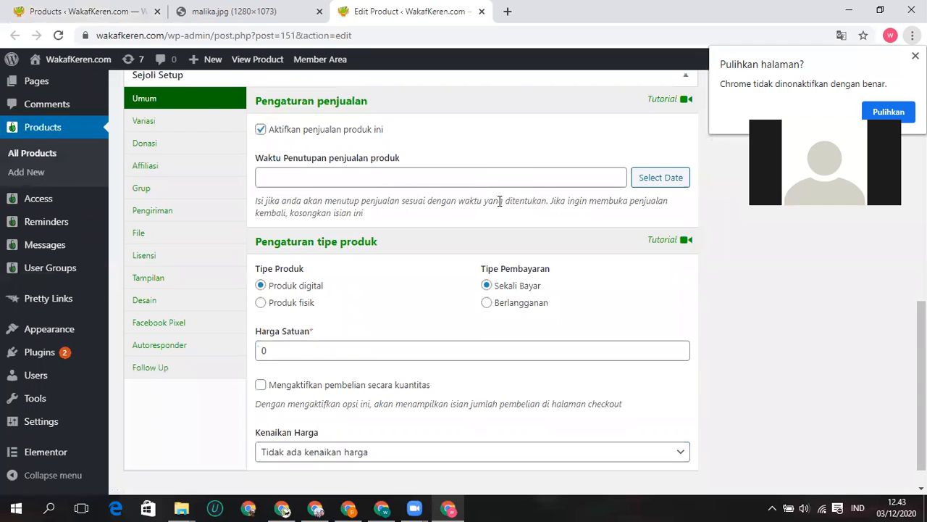
scroll(185, 149, "up", 1)
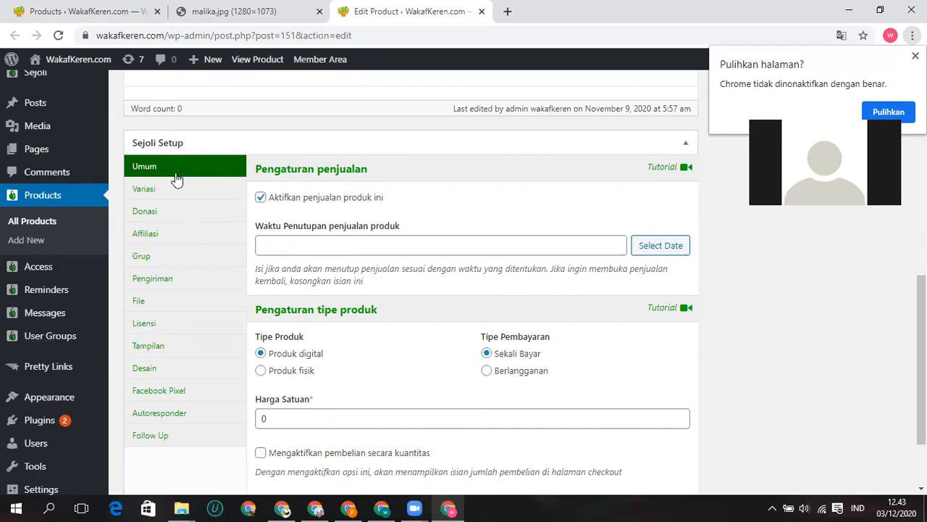
left_click(164, 212)
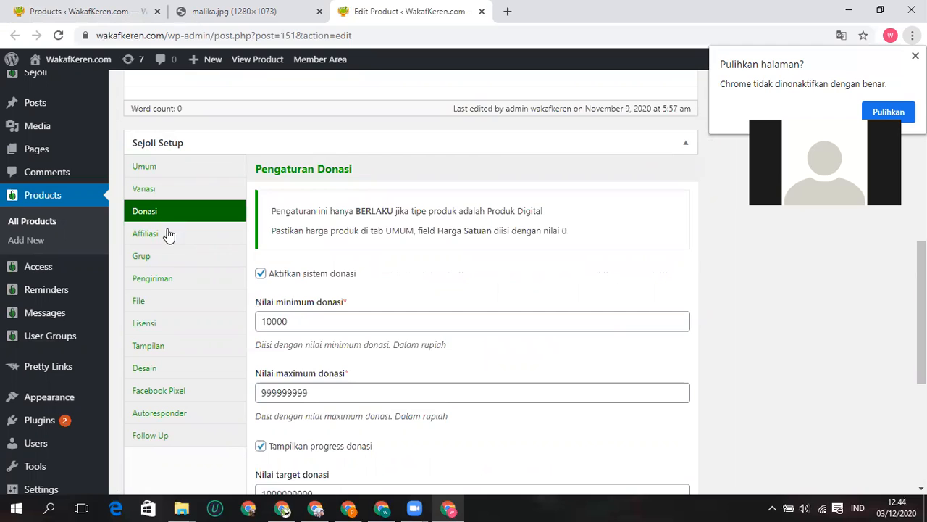
left_click(165, 236)
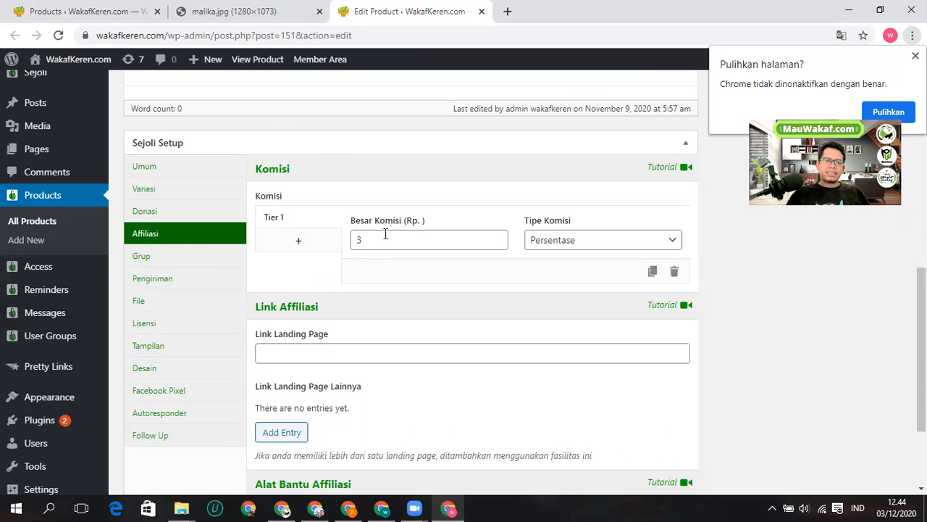
Step: Check the product's title and examine its affiliate commission, landing page link and banner settings
scroll(222, 193, "up", 10)
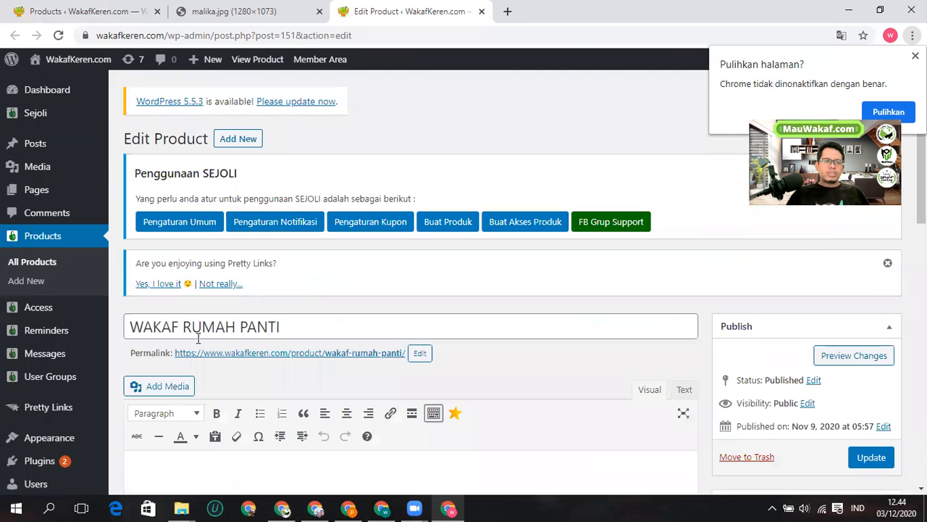
left_click(279, 326)
scroll(284, 326, "down", 10)
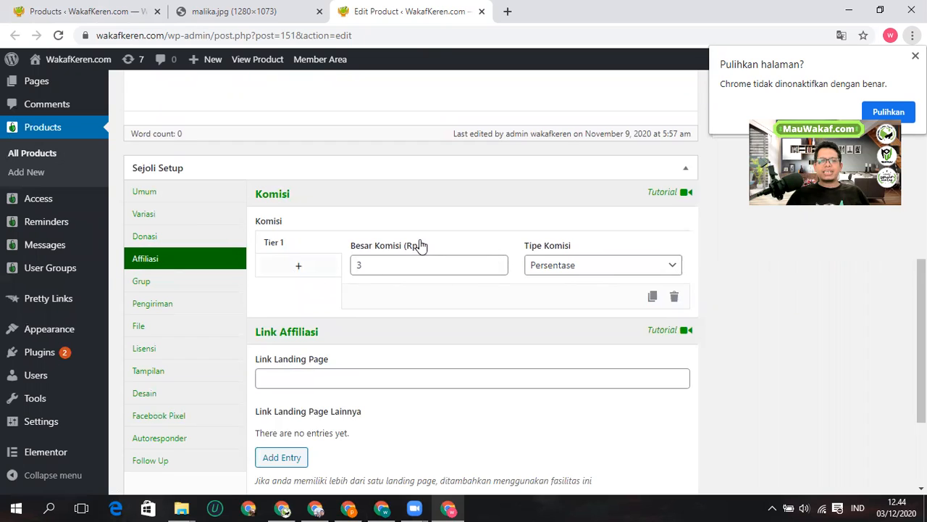
scroll(529, 232, "down", 2)
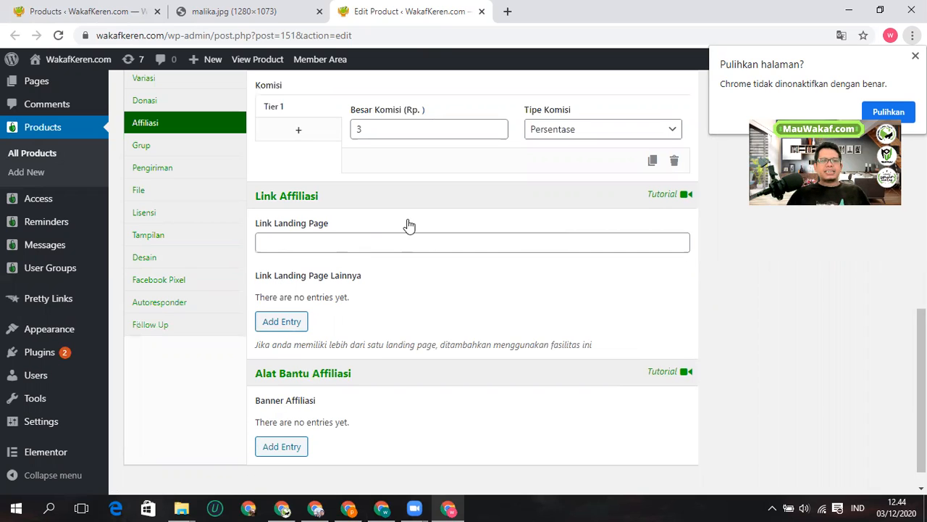
scroll(394, 223, "up", 1)
scroll(394, 226, "up", 1)
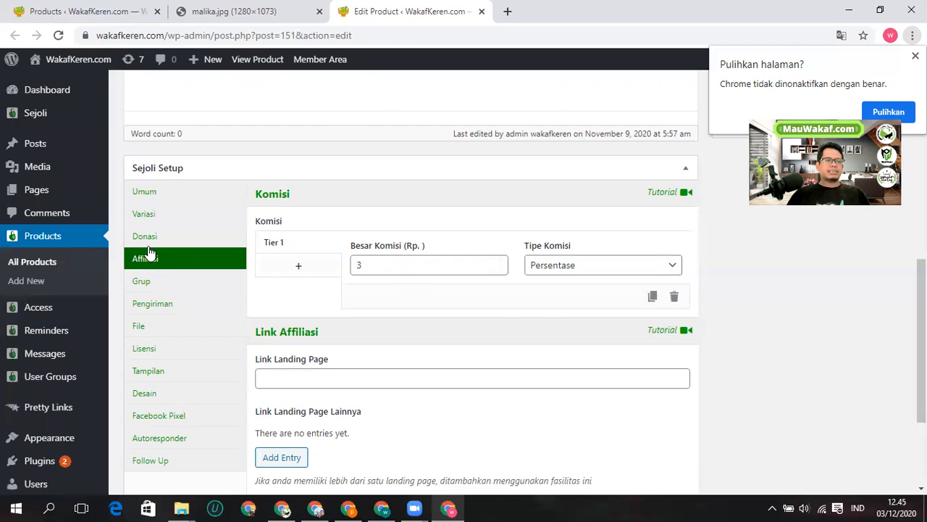
Step: Open the site's Member Area in a new browser tab and switch to it
mouse_move(68, 355)
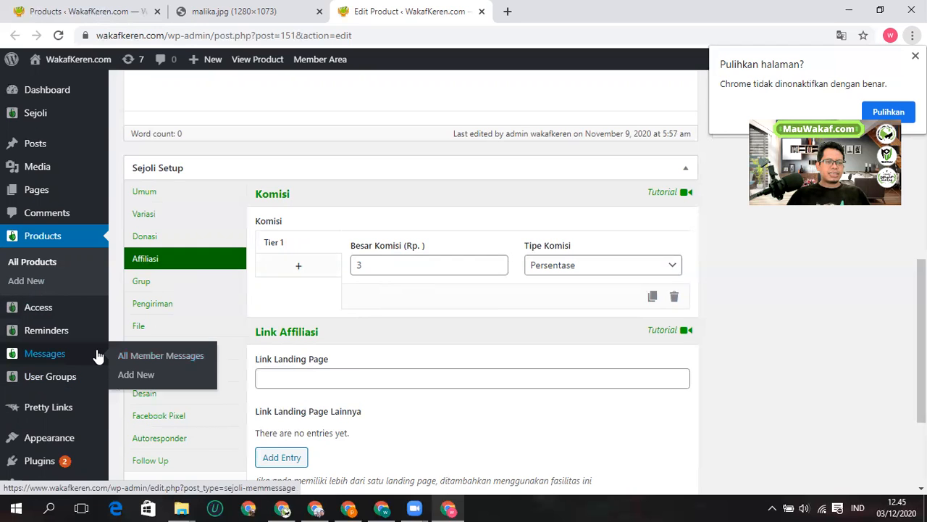
scroll(63, 383, "down", 2)
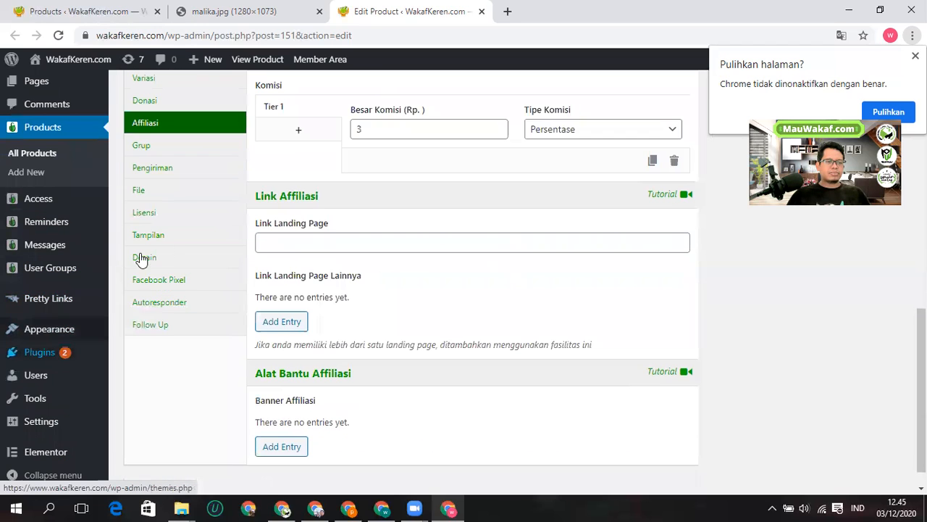
scroll(139, 256, "up", 4)
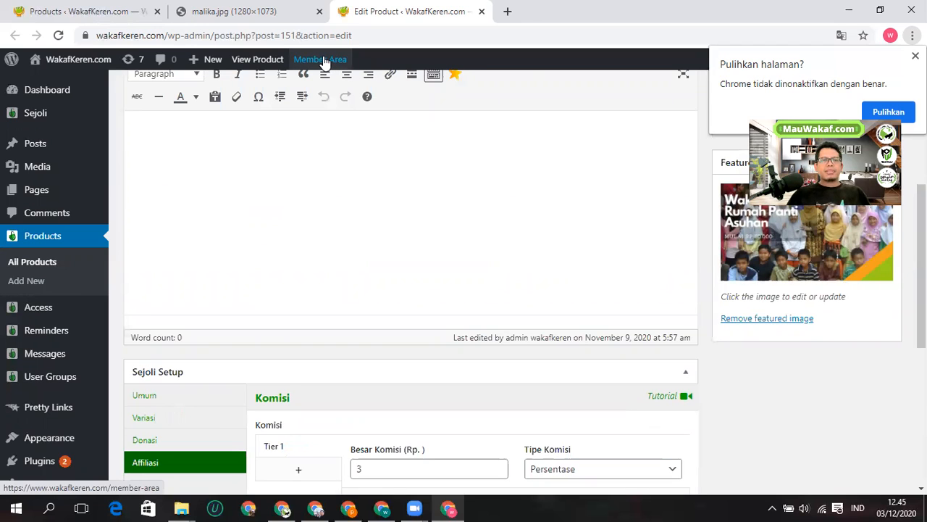
right_click(324, 58)
left_click(332, 67)
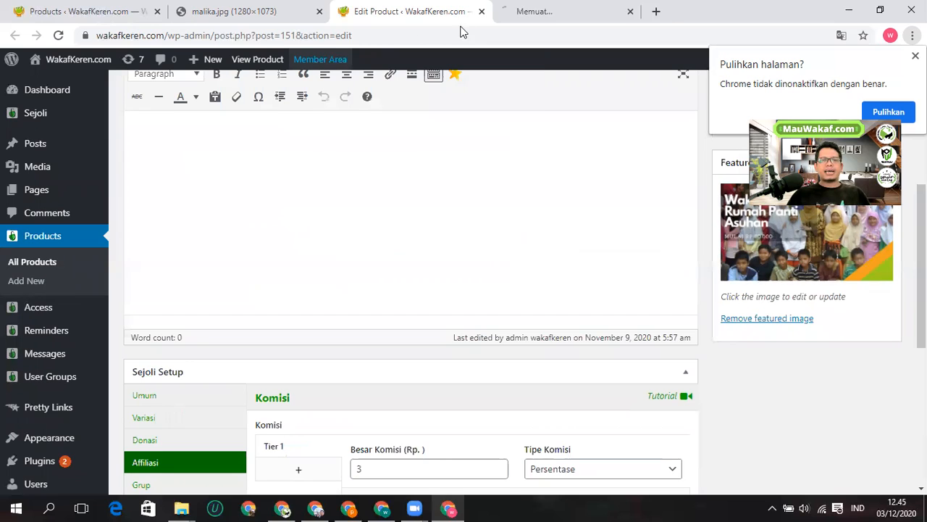
left_click(529, 10)
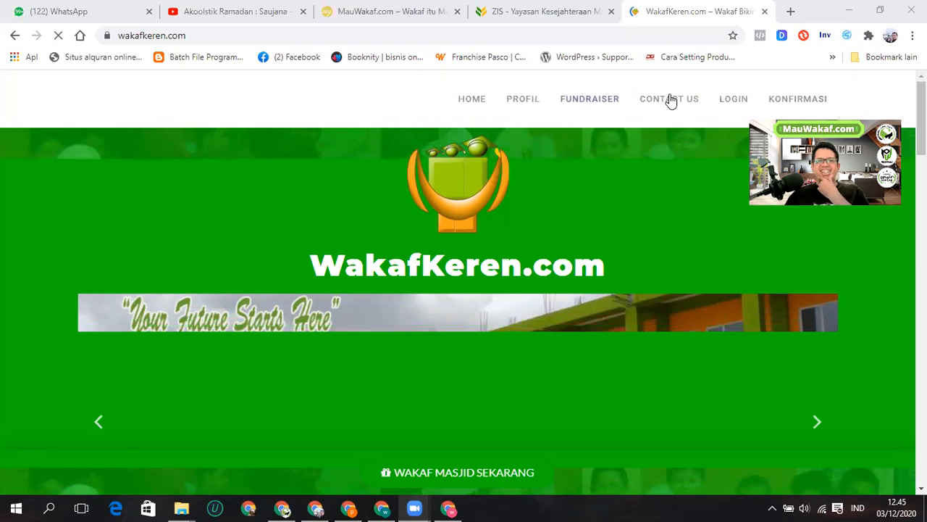
Step: Open the member login page from the public WakafKeren.com homepage
left_click(731, 100)
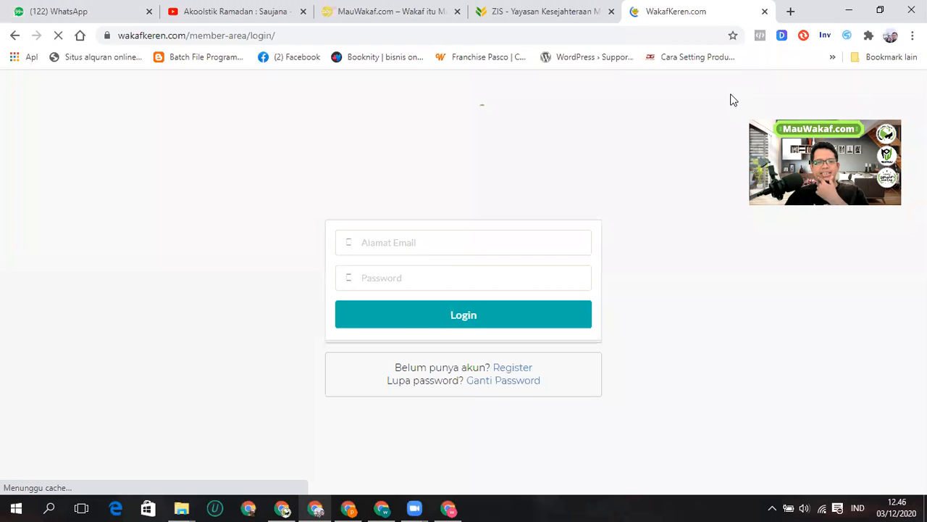
Step: Log in to the member area and review the dashboard's lead, sales, turnover and commission totals
left_click(466, 320)
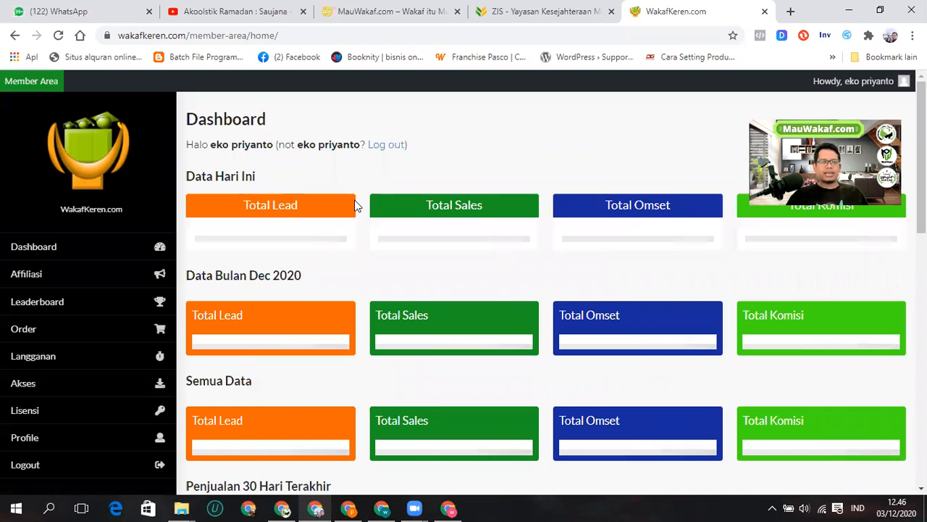
scroll(354, 205, "down", 1)
scroll(353, 205, "up", 1)
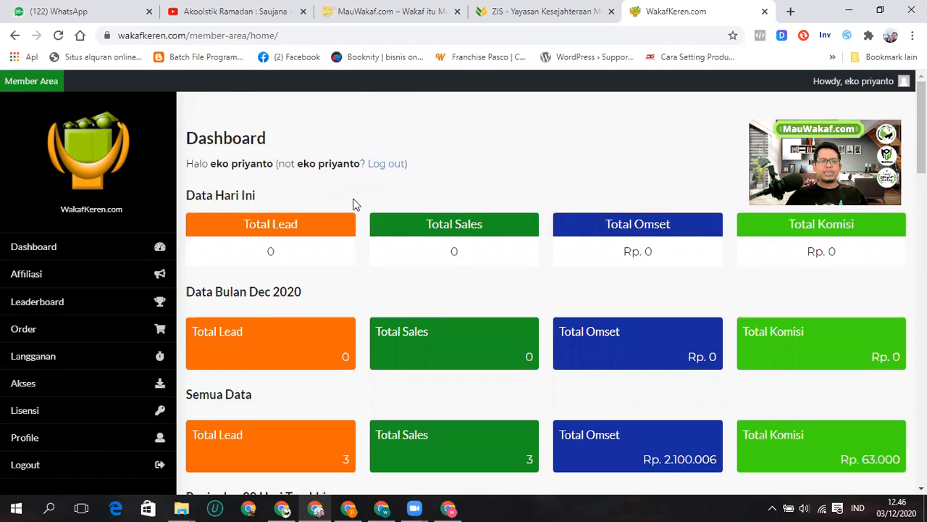
scroll(418, 231, "down", 2)
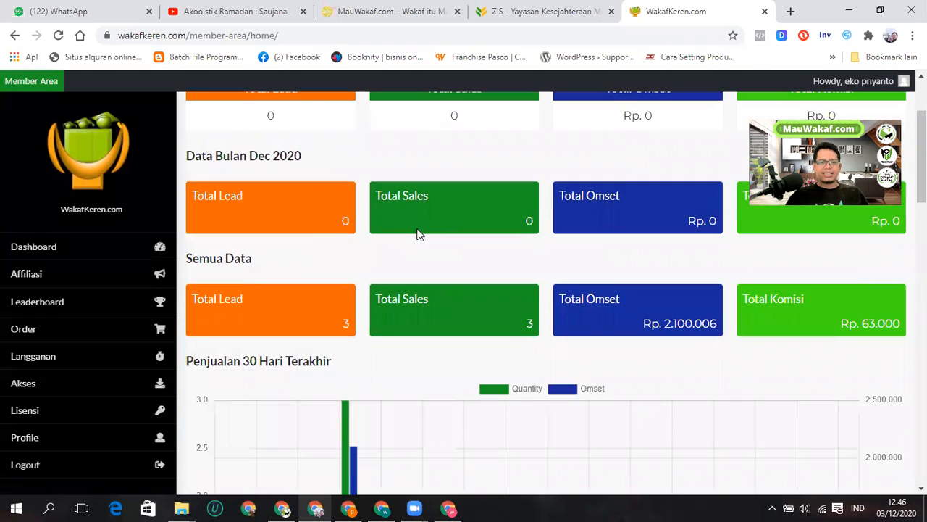
scroll(418, 232, "up", 2)
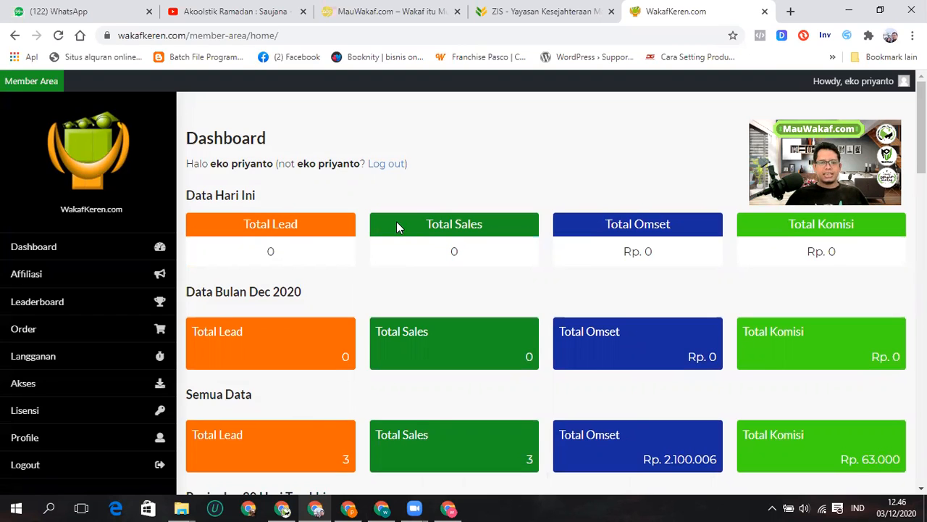
scroll(396, 225, "down", 1)
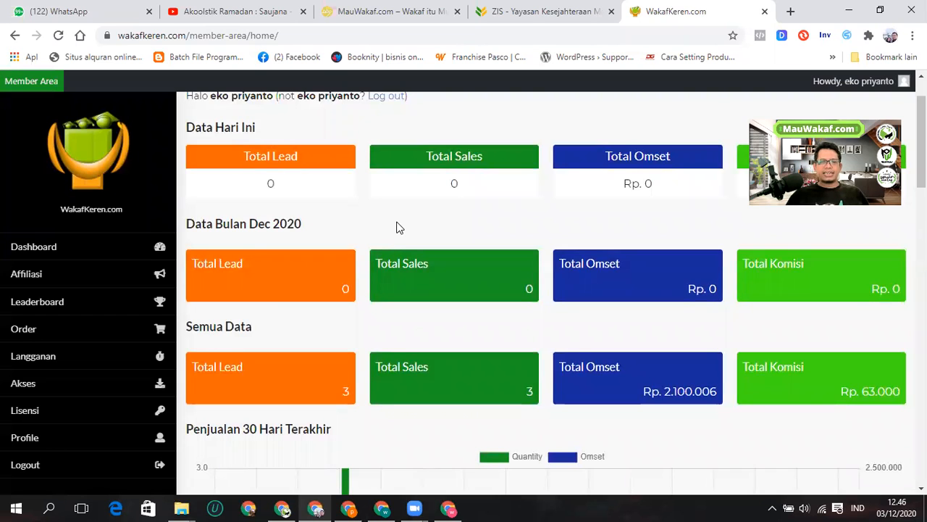
scroll(396, 228, "down", 1)
scroll(397, 227, "up", 1)
Step: Examine the dashboard's sales charts, top 10 product and commission rankings, December 2020 acquisition data and overall totals
scroll(396, 225, "down", 6)
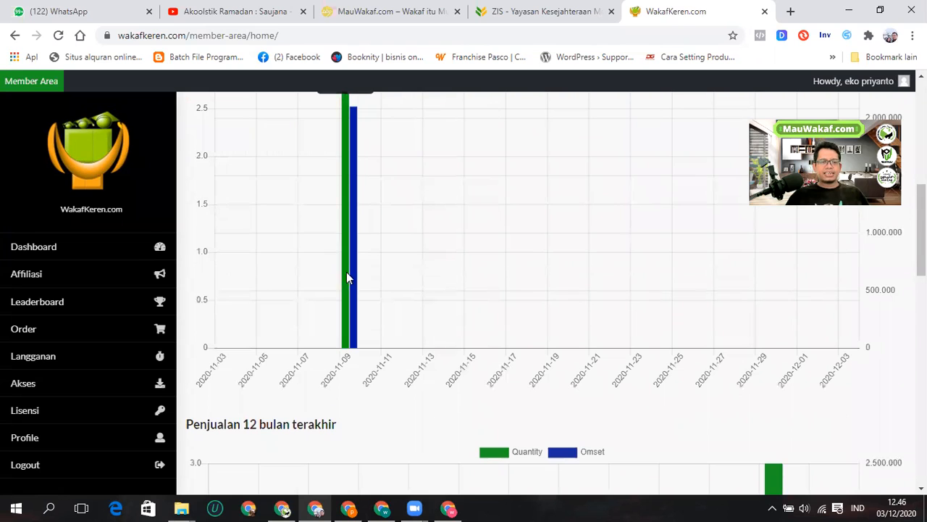
scroll(352, 251, "down", 4)
scroll(753, 286, "down", 3)
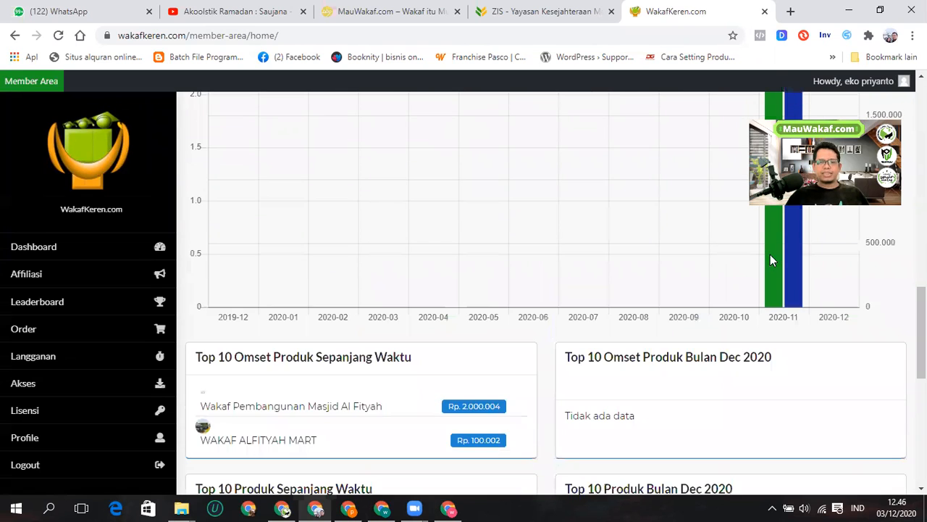
scroll(753, 284, "down", 2)
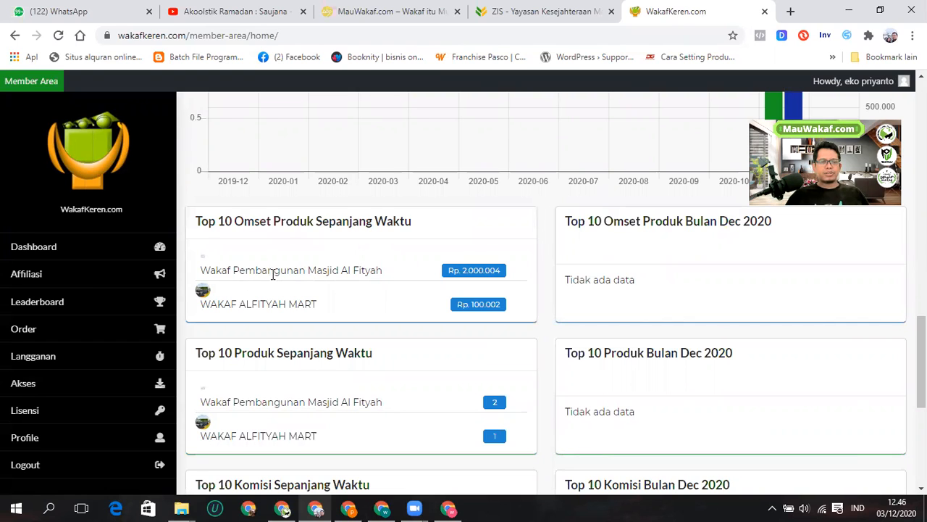
scroll(290, 258, "down", 1)
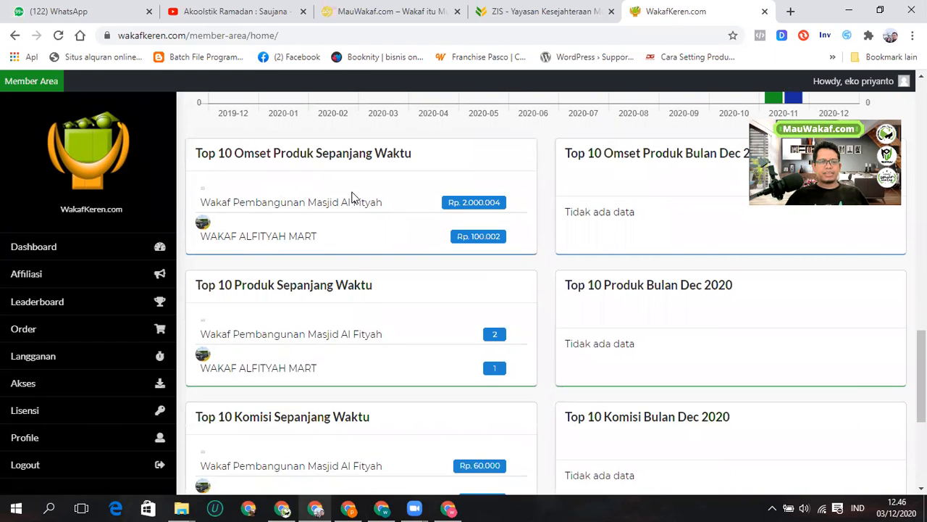
scroll(300, 230, "down", 2)
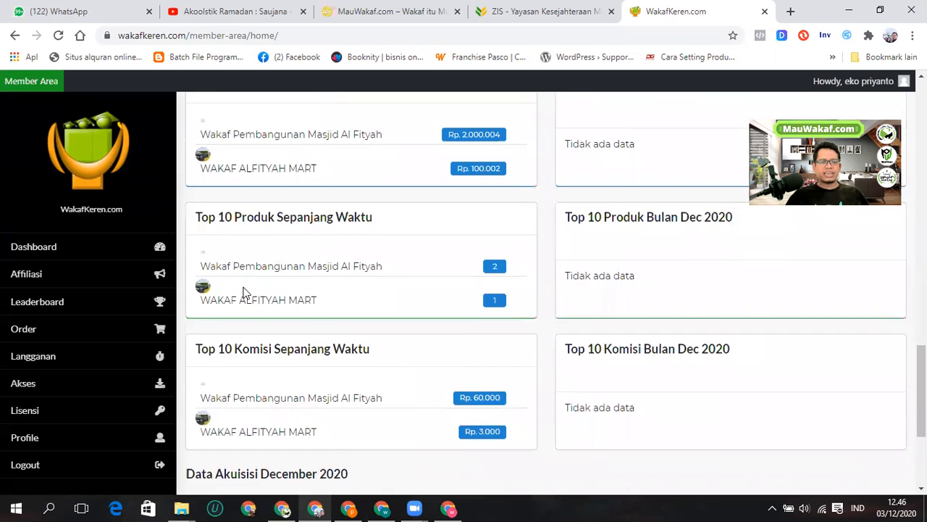
scroll(256, 275, "down", 1)
scroll(256, 275, "down", 2)
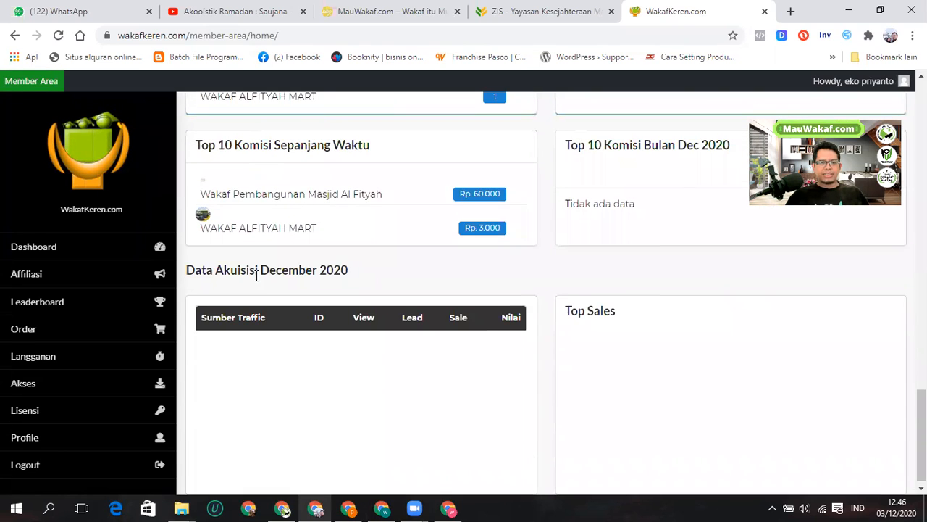
scroll(569, 265, "up", 8)
scroll(569, 265, "down", 4)
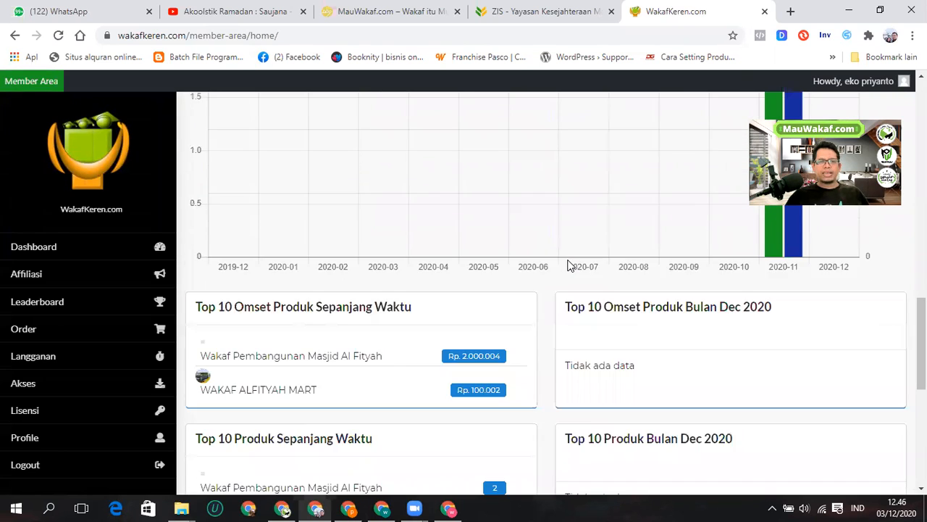
scroll(586, 364, "up", 5)
scroll(399, 161, "up", 6)
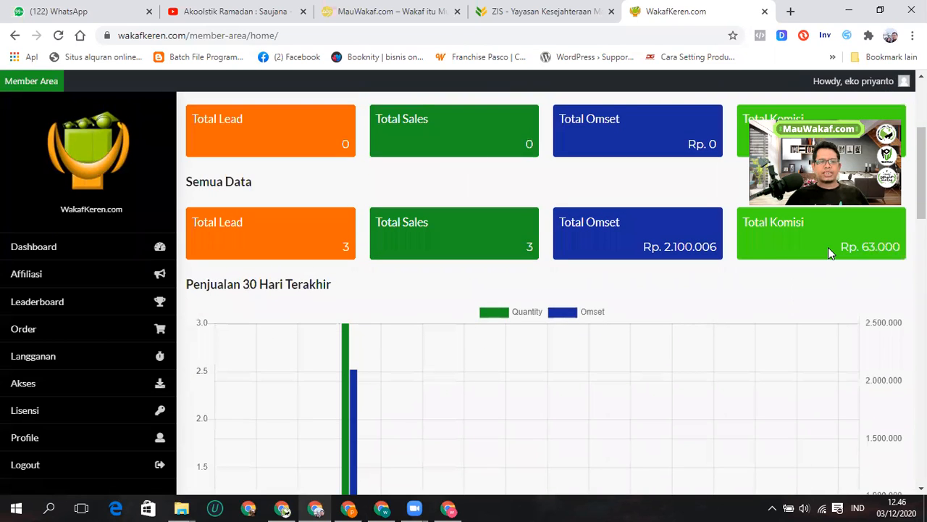
Step: Open the affiliate link generator in the member area
left_click(28, 281)
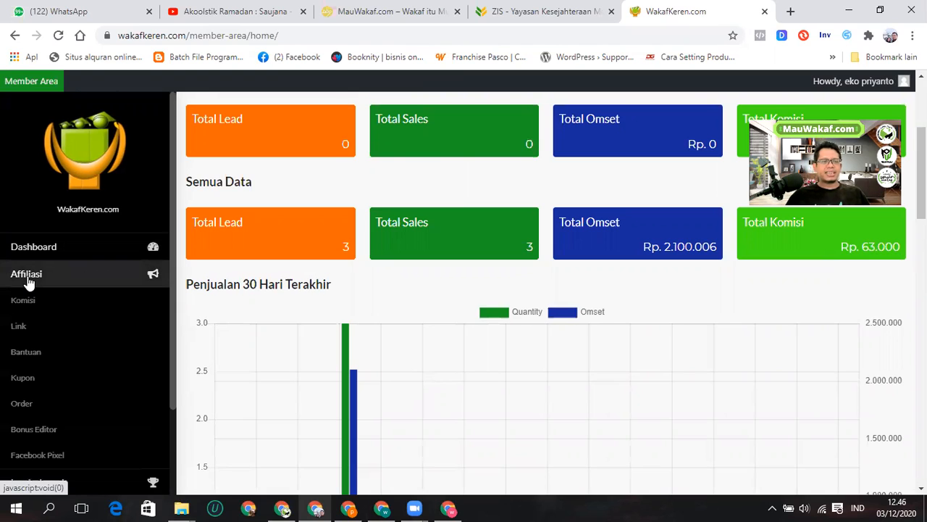
scroll(29, 275, "down", 1)
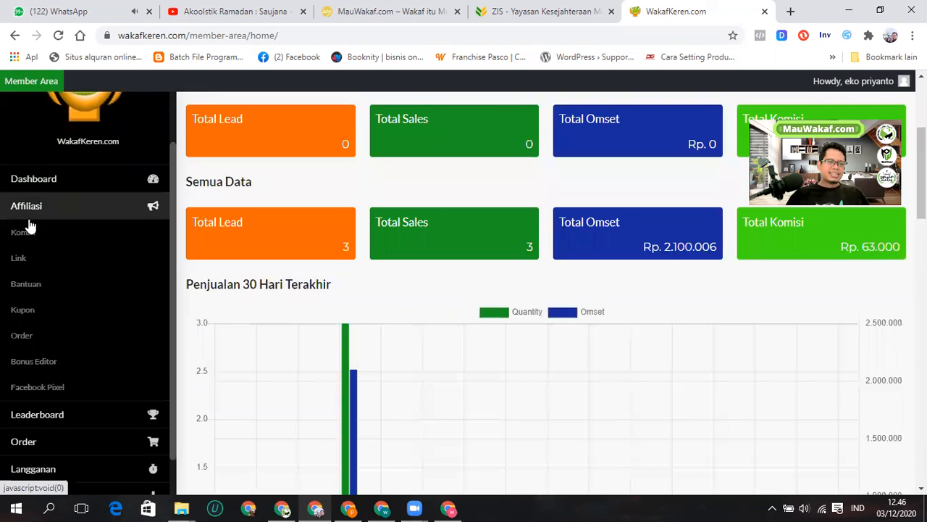
left_click(22, 264)
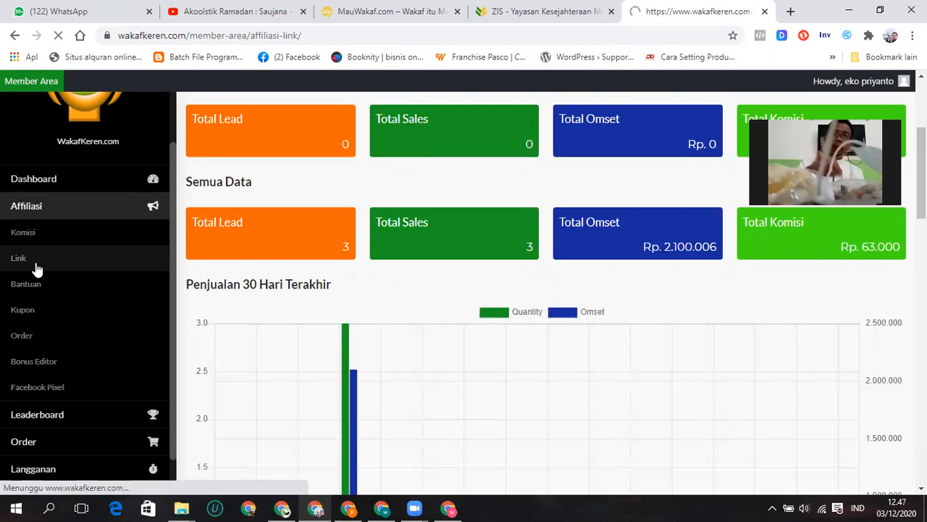
Step: Generate the affiliate links for product HOME #155 and copy its sales page link
left_click(281, 153)
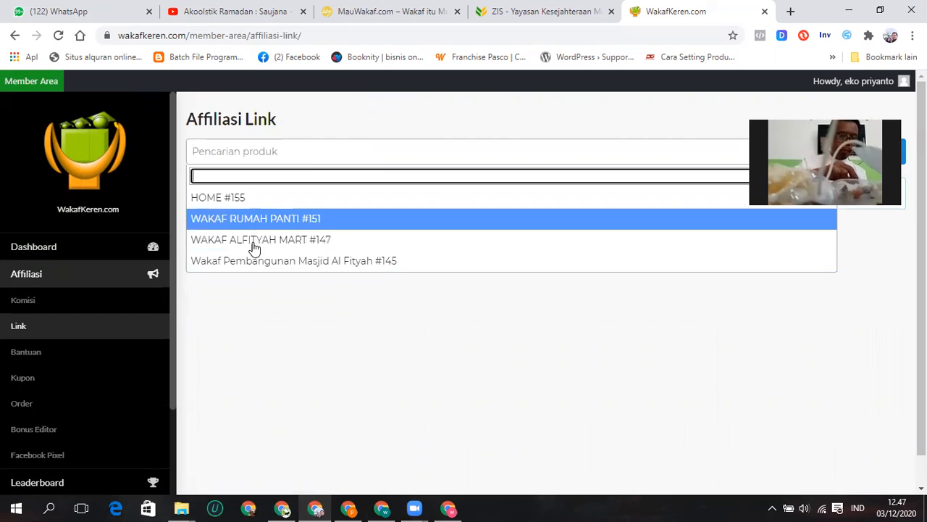
left_click(228, 201)
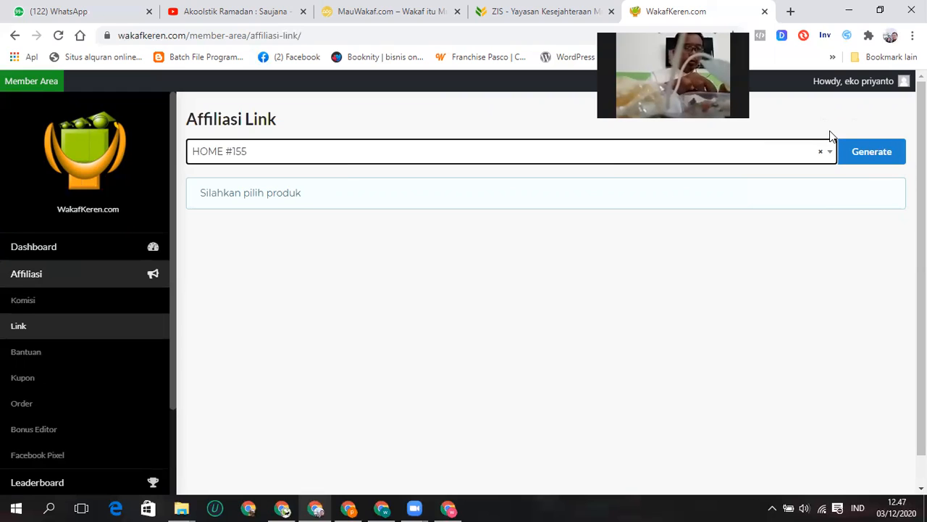
left_click(872, 157)
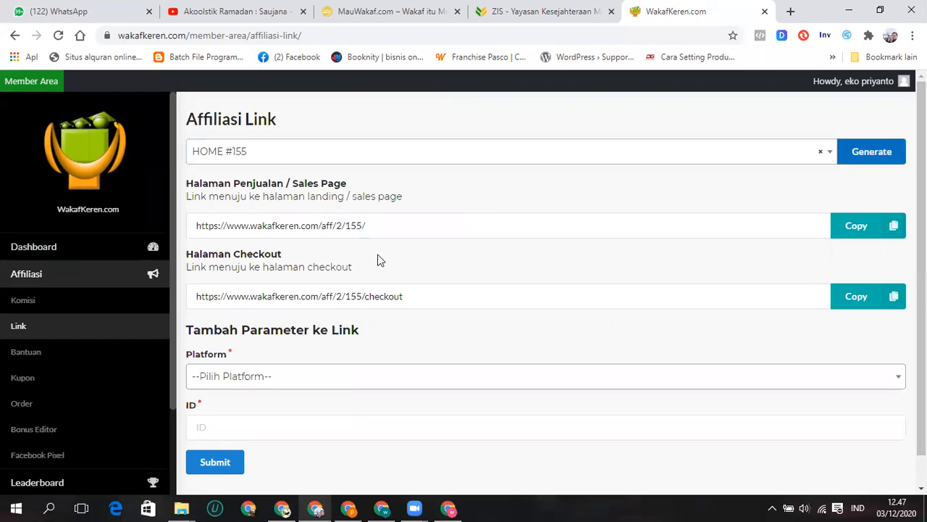
left_click(857, 227)
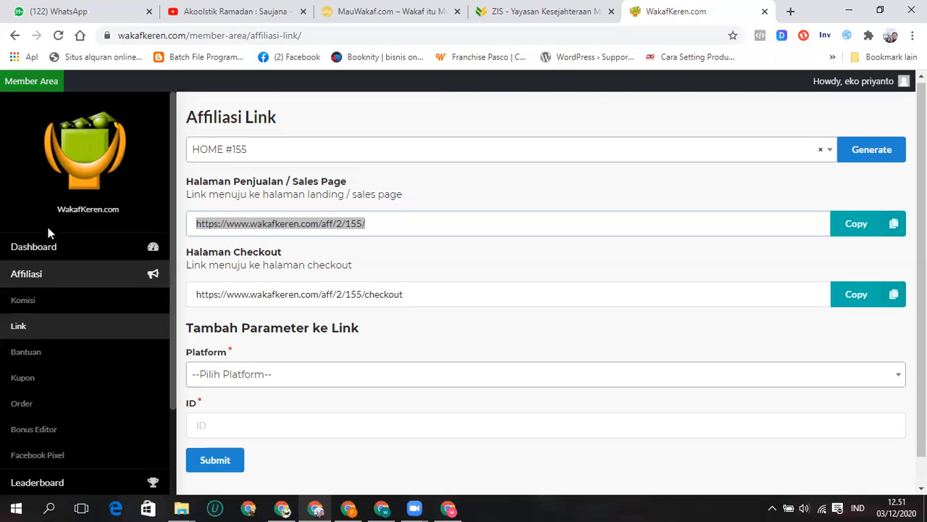
scroll(52, 246, "down", 1)
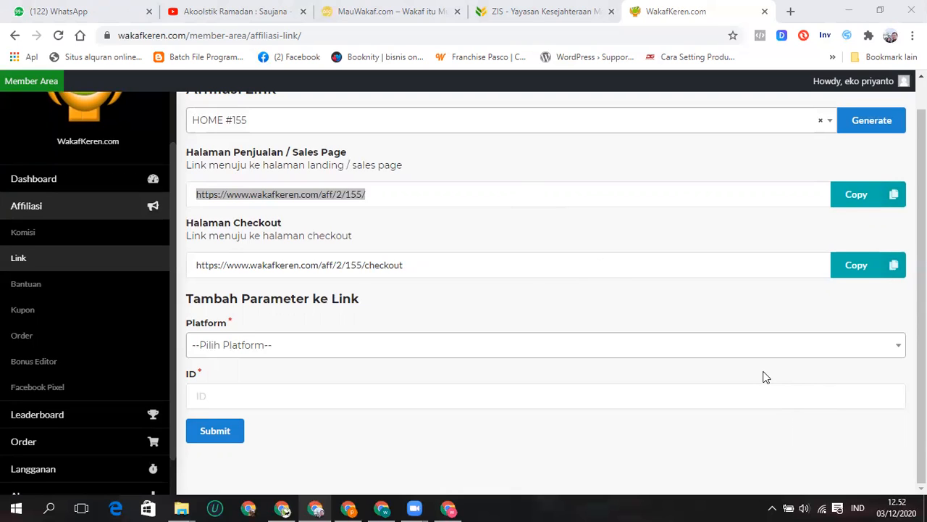
Step: Raise the computer's sound volume to 80
key("XF86AudioRaiseVolume")
key("XF86AudioRaiseVolume")
key("XF86AudioRaiseVolume")
key("XF86AudioRaiseVolume")
key("XF86AudioRaiseVolume")
key("XF86AudioRaiseVolume")
key("XF86AudioRaiseVolume")
key("XF86AudioRaiseVolume")
key("XF86AudioRaiseVolume")
key("XF86AudioRaiseVolume")
key("XF86AudioRaiseVolume")
key("XF86AudioRaiseVolume")
key("XF86AudioRaiseVolume")
key("XF86AudioRaiseVolume")
key("XF86AudioRaiseVolume")
key("XF86AudioRaiseVolume")
key("XF86AudioRaiseVolume")
key("XF86AudioRaiseVolume")
key("XF86AudioRaiseVolume")
key("XF86AudioRaiseVolume")
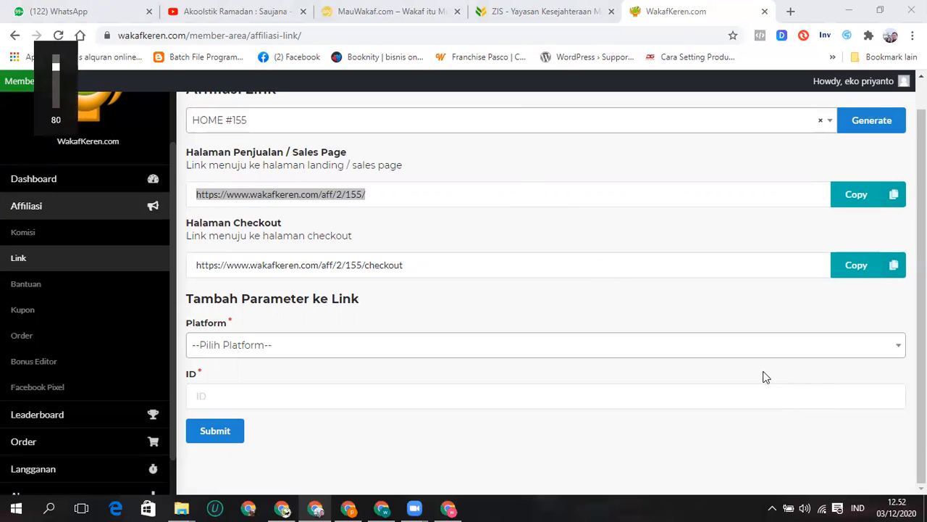
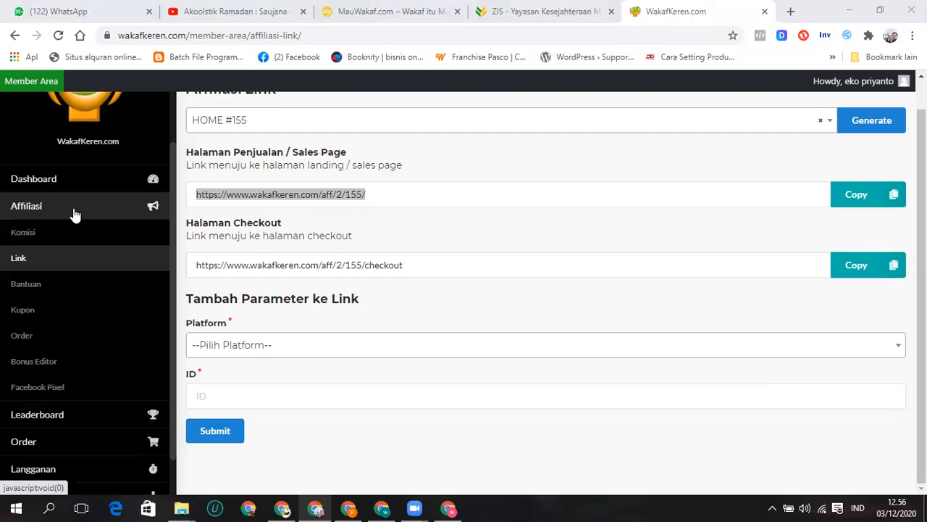
Step: Review the affiliate commission list with its payment statuses, and examine the affiliate leaderboard
left_click(36, 240)
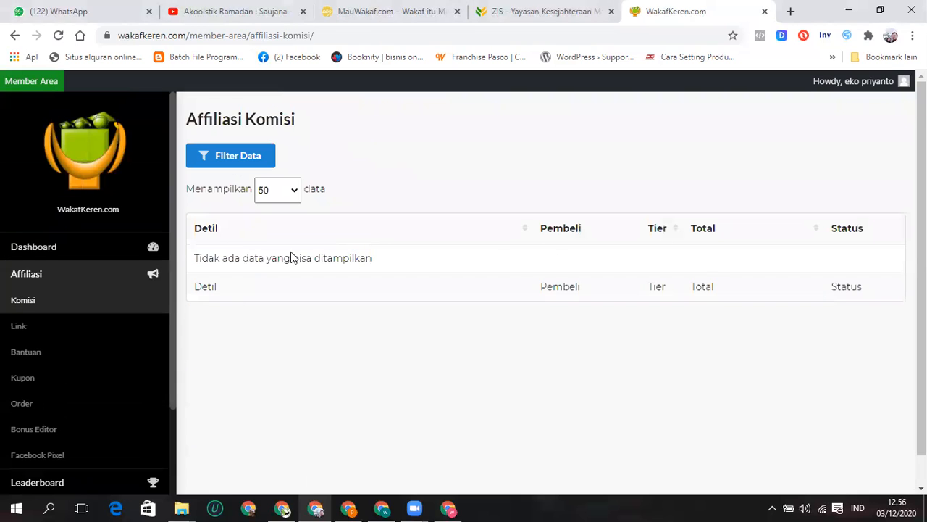
scroll(789, 242, "down", 1)
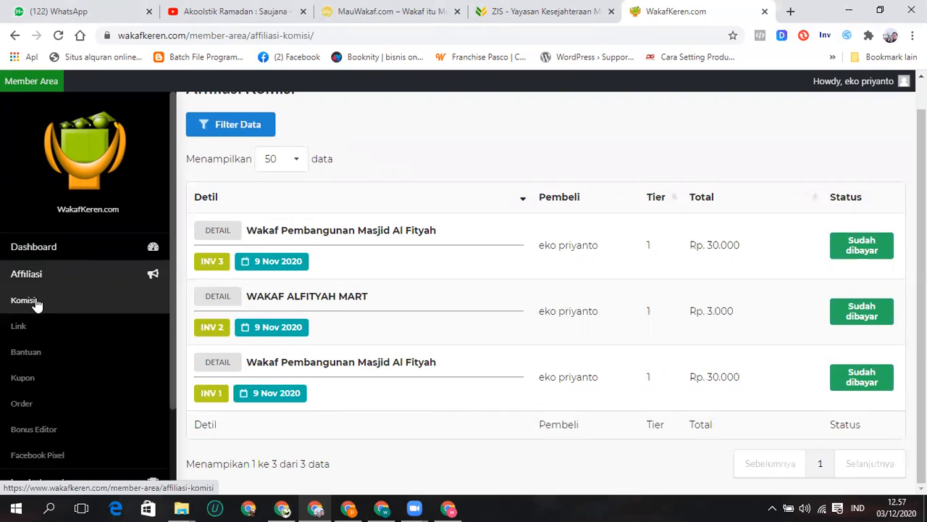
scroll(36, 323, "down", 2)
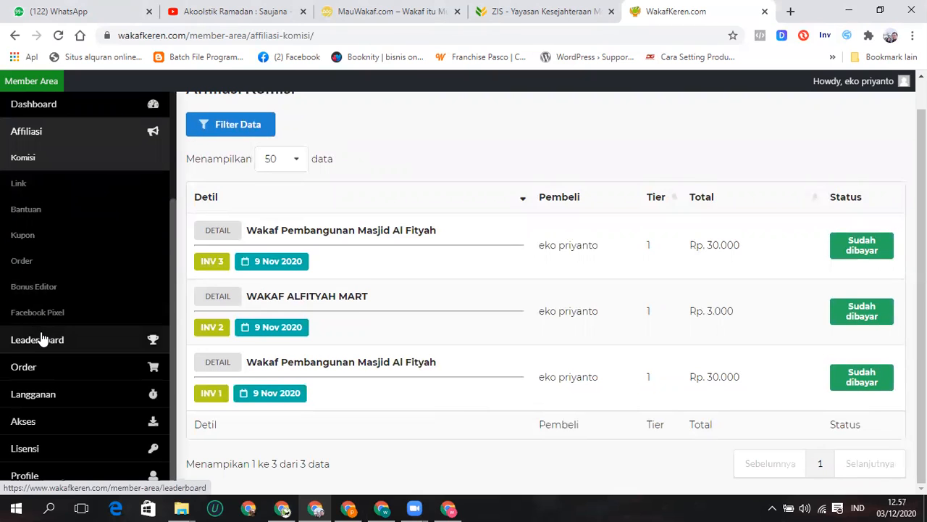
left_click(42, 339)
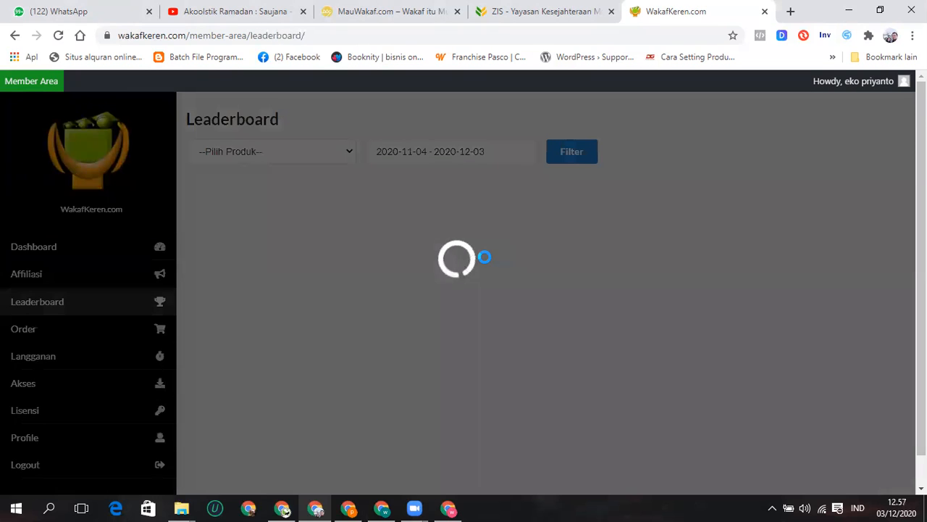
scroll(490, 257, "down", 1)
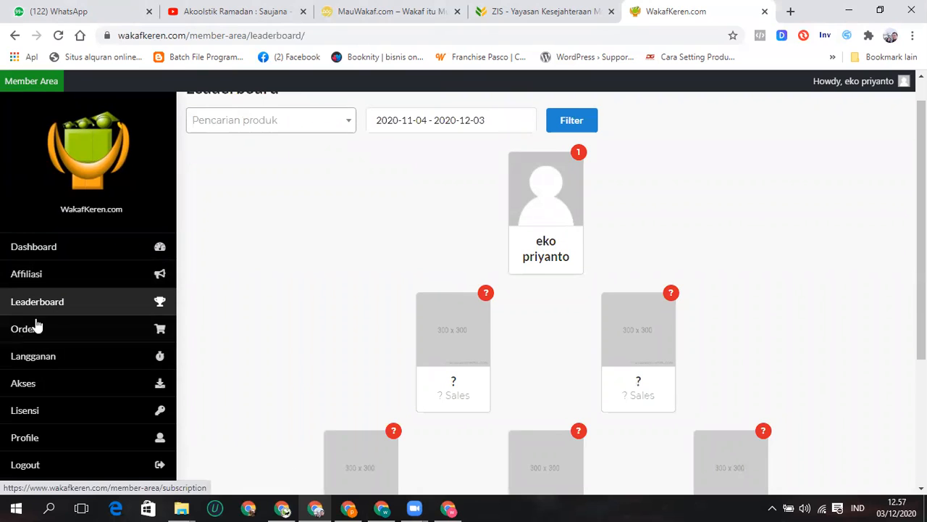
scroll(32, 331, "down", 1)
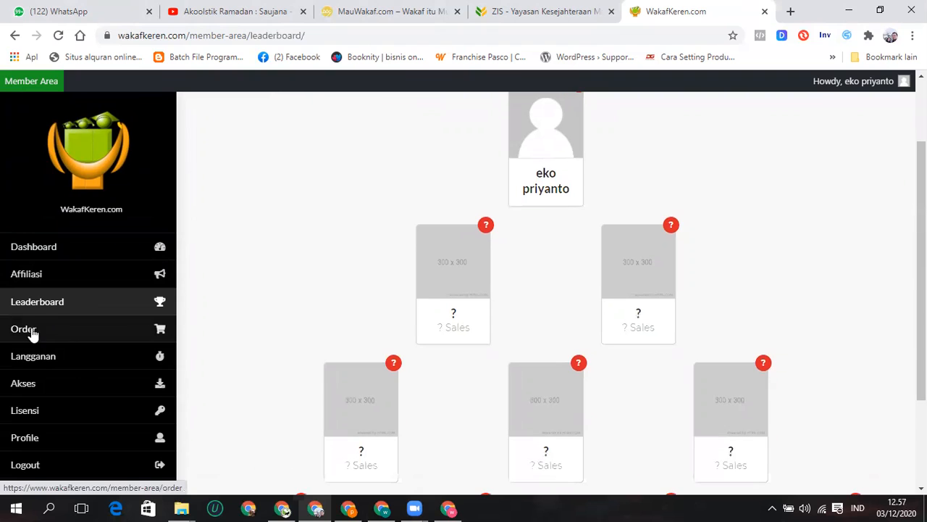
Step: Check the member's Order page and return to the member area dashboard
left_click(32, 328)
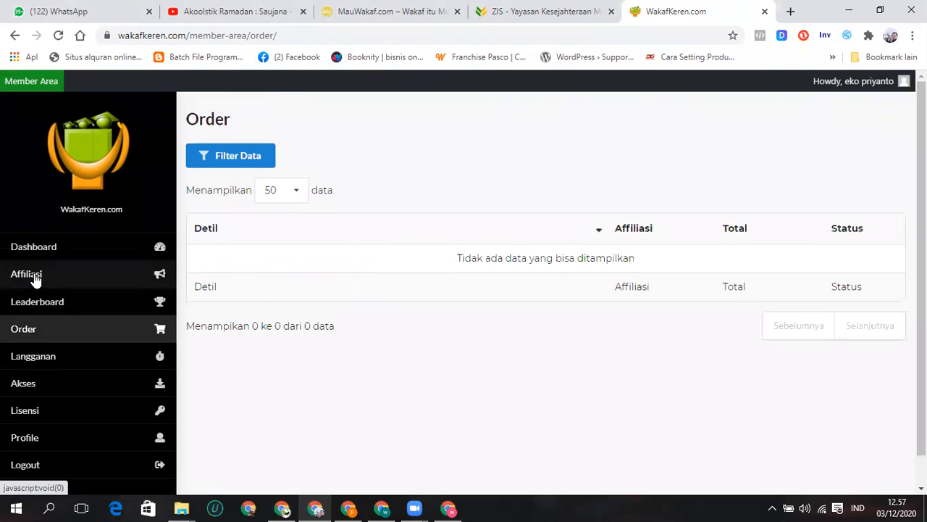
left_click(35, 277)
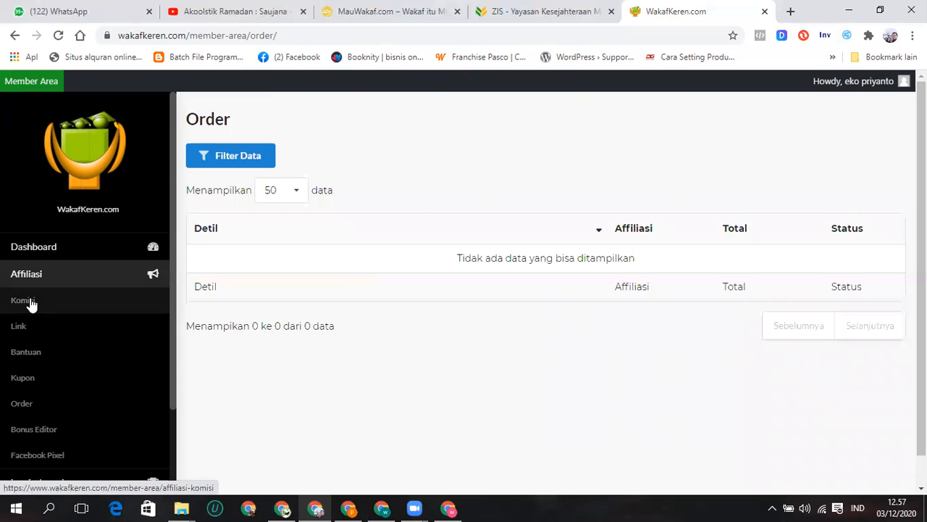
left_click(31, 302)
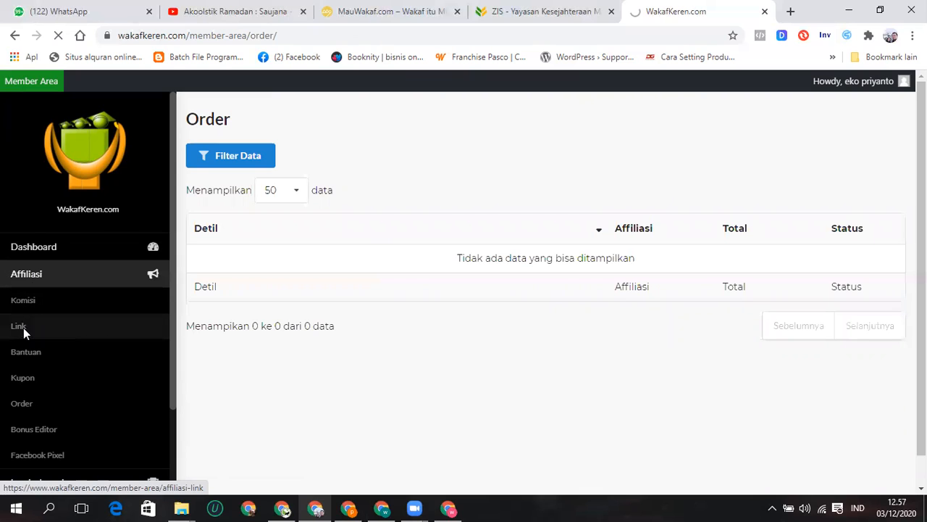
left_click(23, 328)
left_click(37, 247)
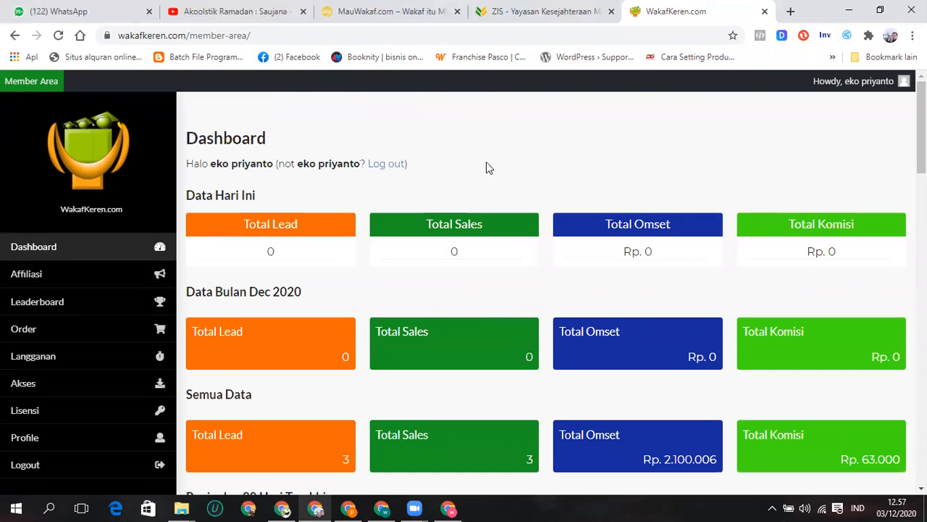
Step: Switch to the Chrome window logged in as site admin and show the WakafKeren.com Products list
left_click(449, 507)
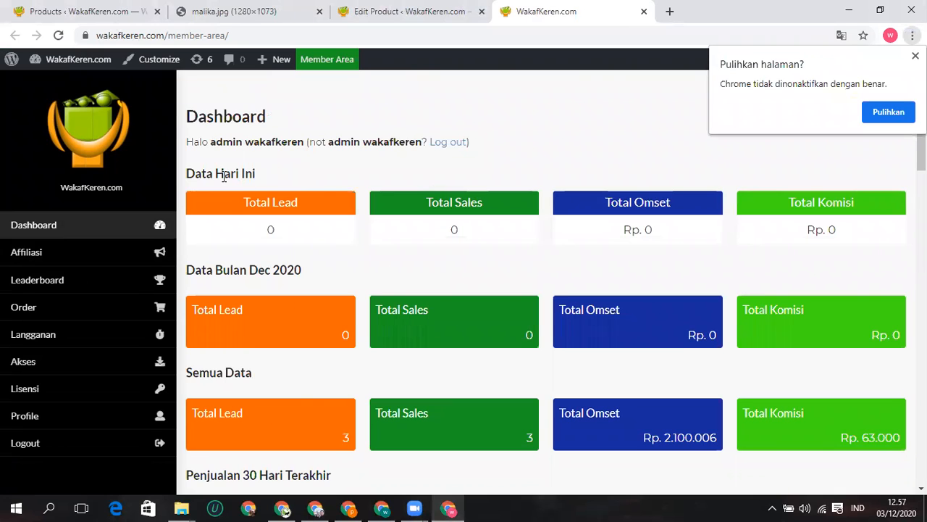
left_click(87, 12)
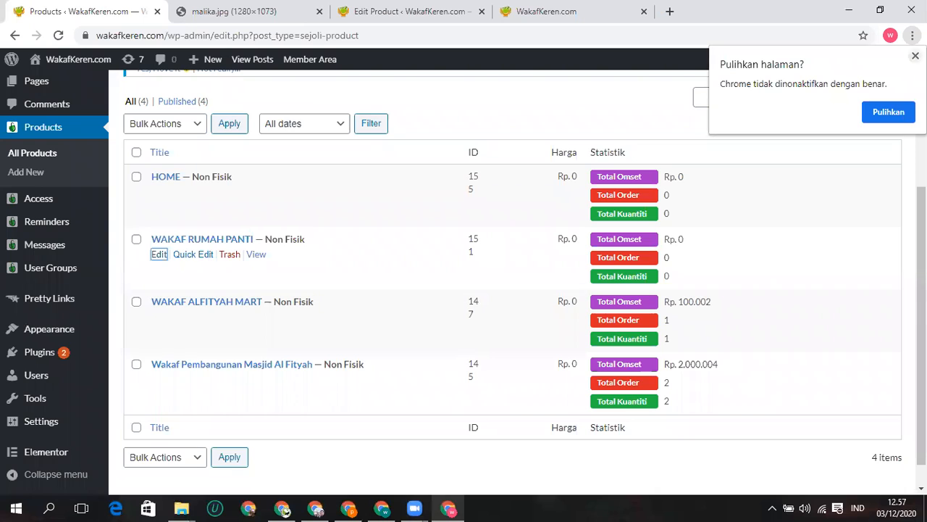
Step: Dismiss the page restore prompt, open Sejoli's user management (Manajemen User) and review the registered users with their affiliates
left_click(915, 56)
scroll(315, 294, "up", 3)
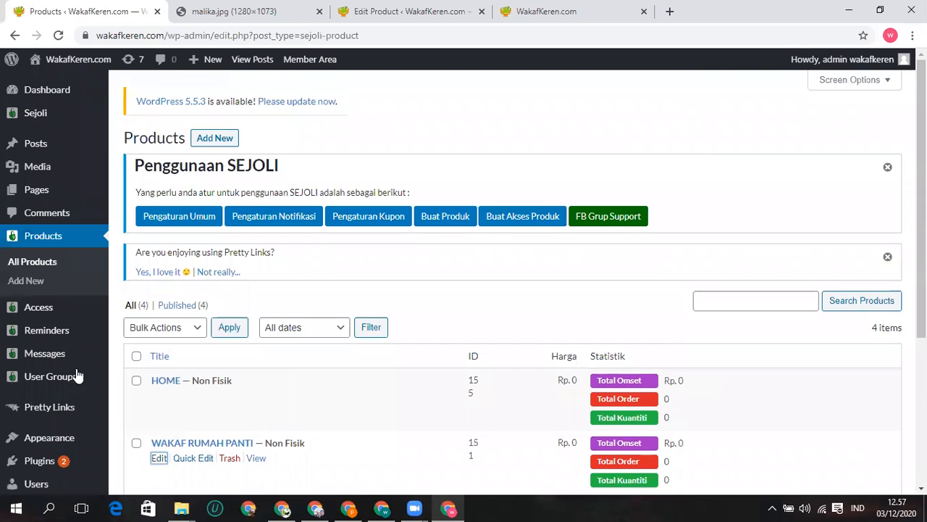
mouse_move(67, 382)
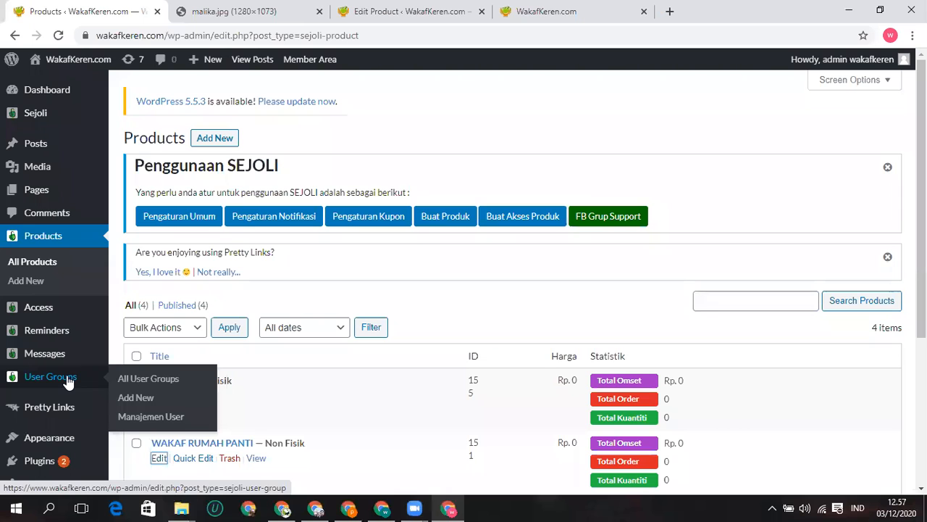
left_click(149, 414)
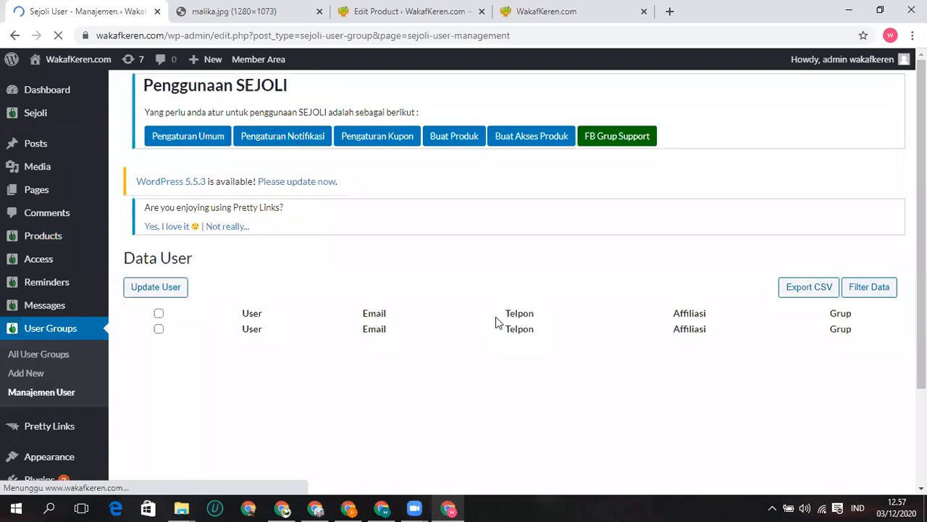
scroll(485, 304, "down", 2)
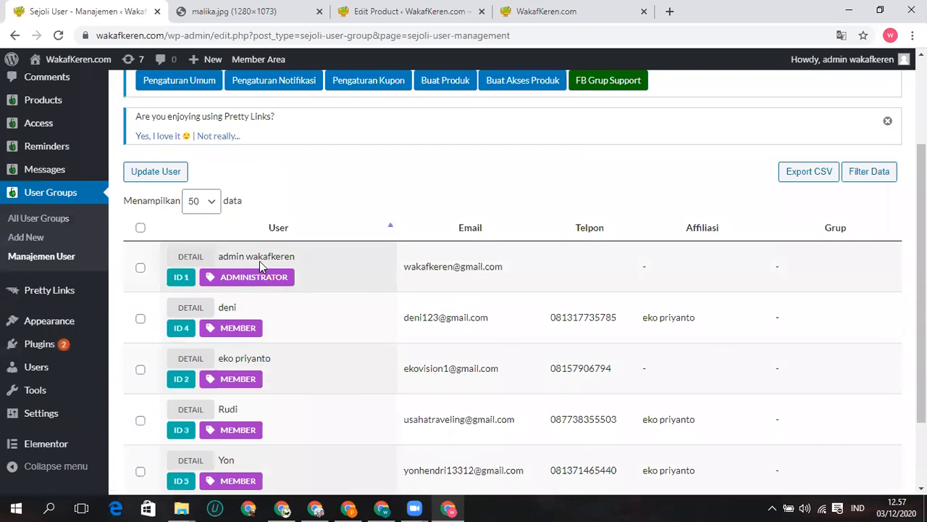
scroll(261, 266, "down", 1)
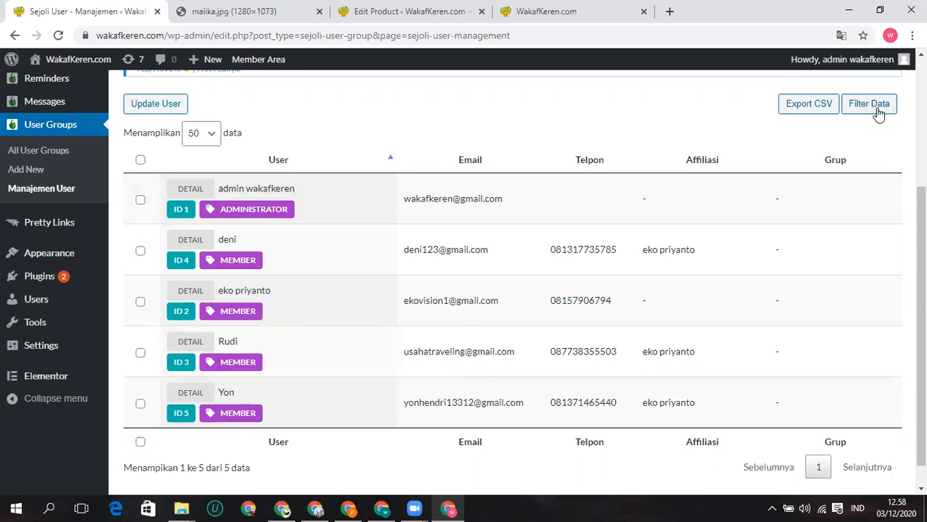
Step: Export the user list as a CSV file and check the open options for the downloaded file
left_click(822, 109)
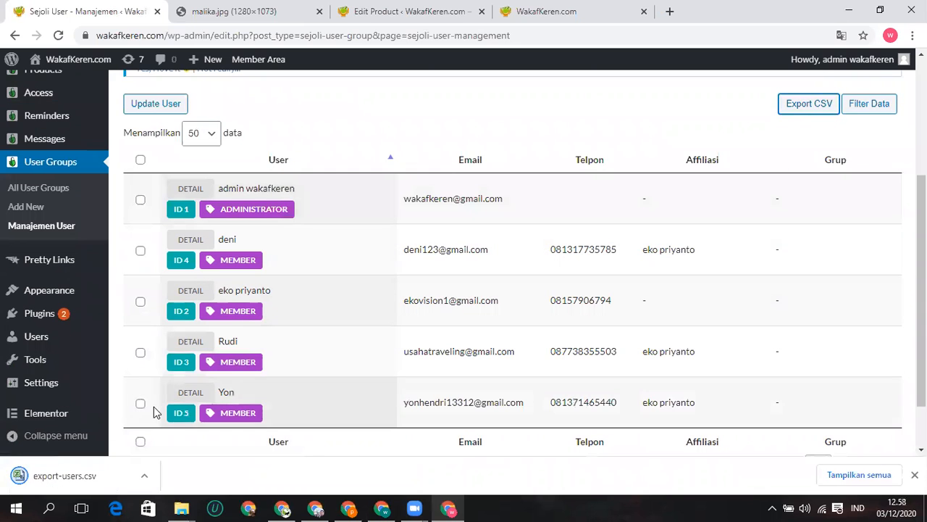
left_click(138, 478)
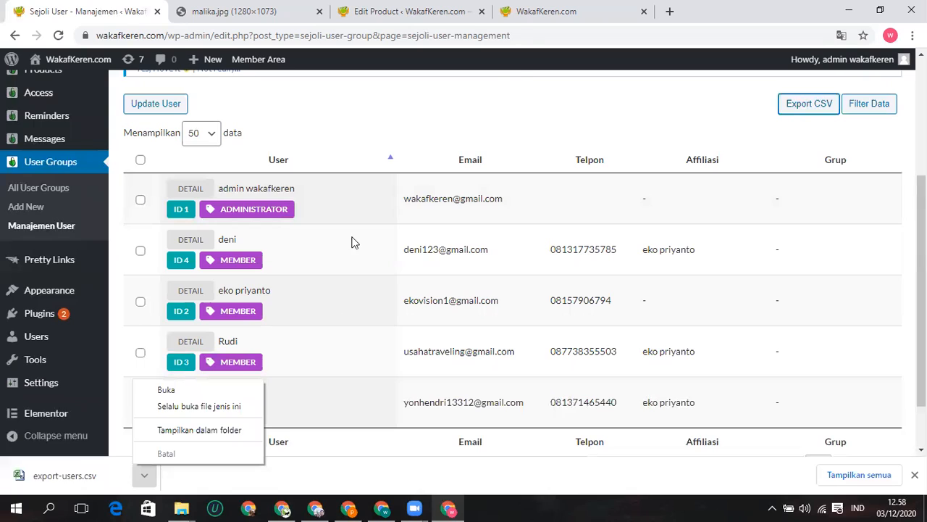
left_click(545, 126)
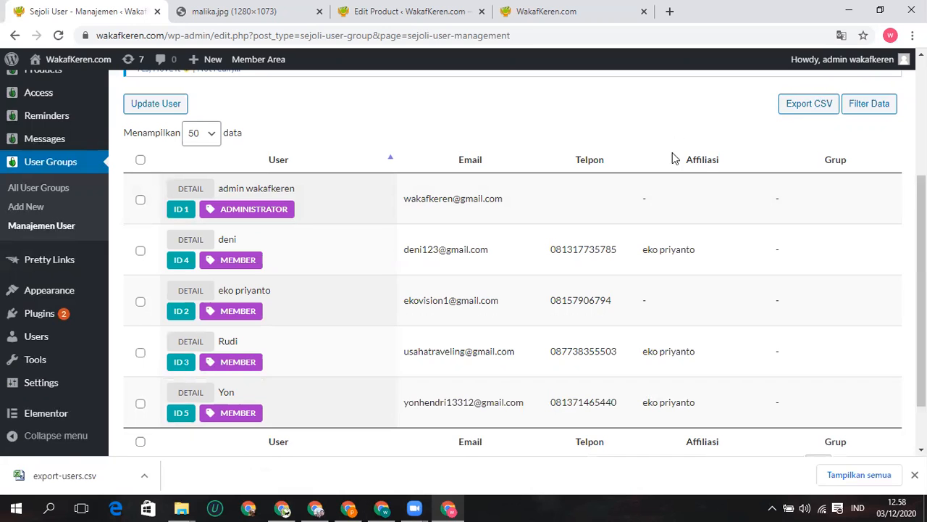
Step: Open Sejoli's sales data page (Penjualan) and review the sales chart and the order list
scroll(424, 157, "up", 3)
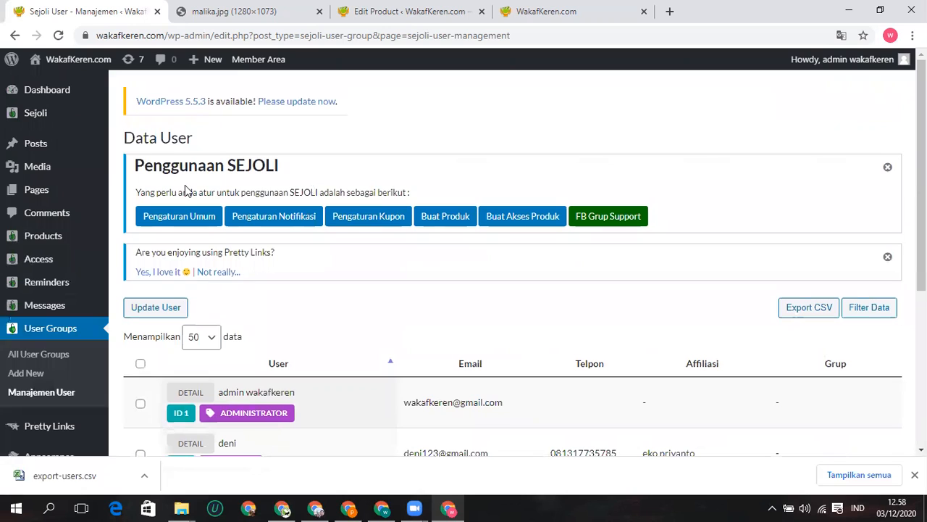
mouse_move(40, 116)
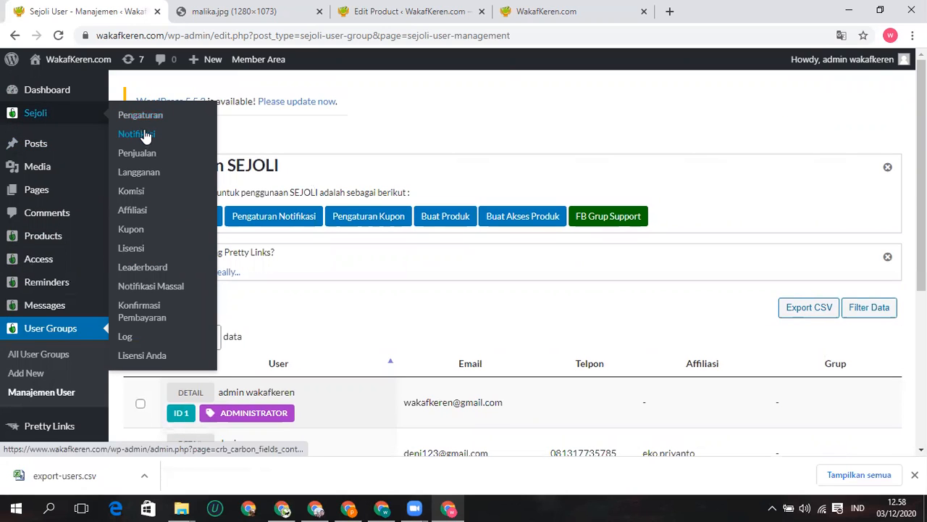
left_click(143, 161)
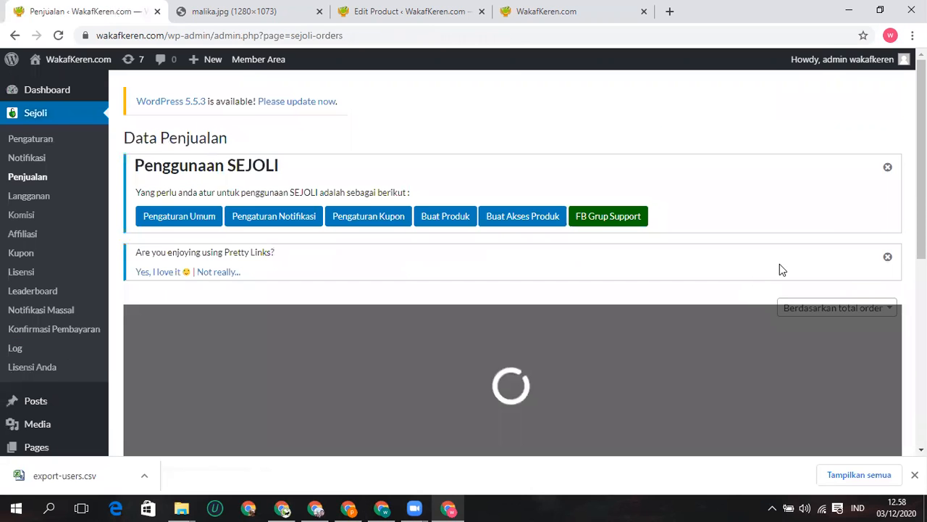
scroll(729, 240, "down", 2)
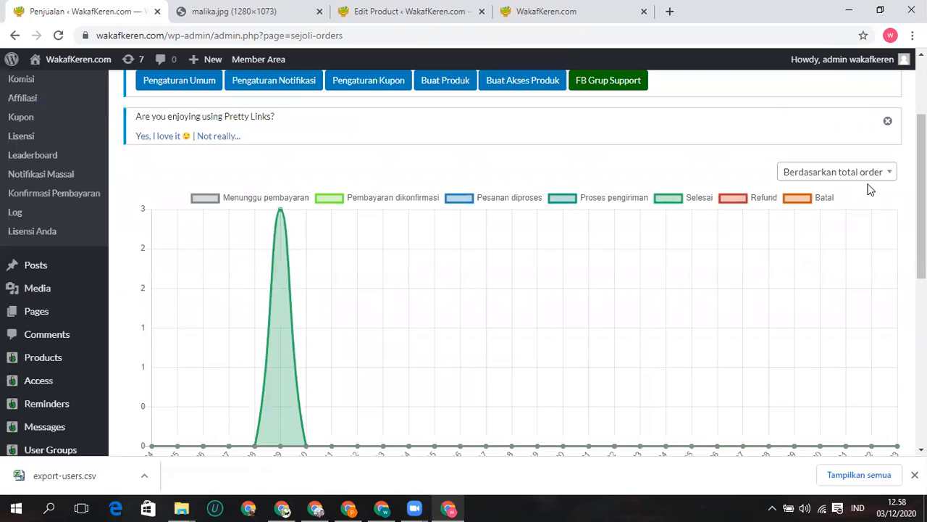
scroll(746, 203, "down", 3)
scroll(746, 197, "down", 2)
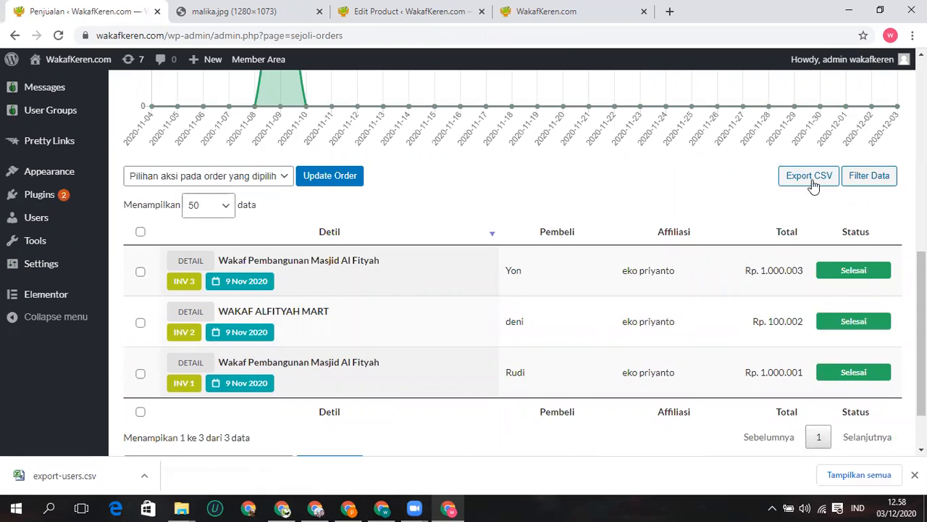
Step: Filter the orders to the last 30 days (30 Hari Terakhir) with order status Selesai
left_click(860, 176)
scroll(724, 203, "down", 1)
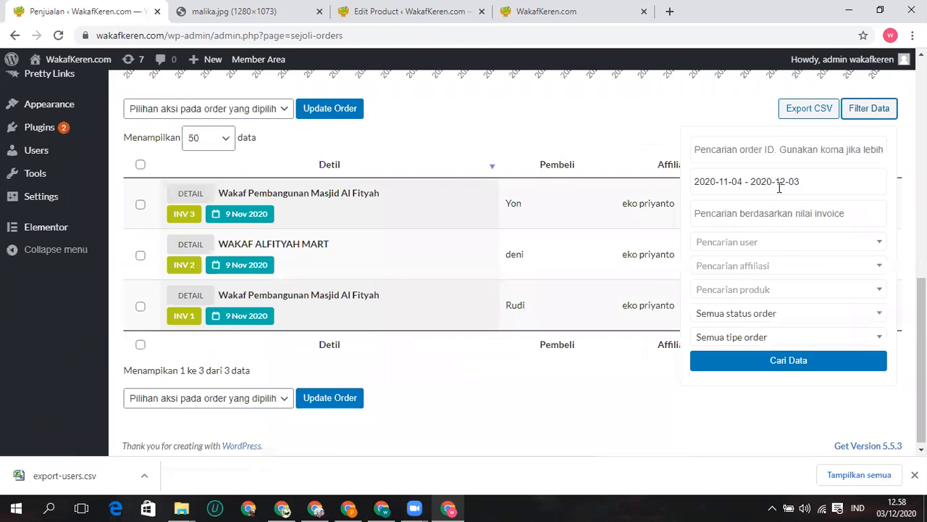
left_click(760, 181)
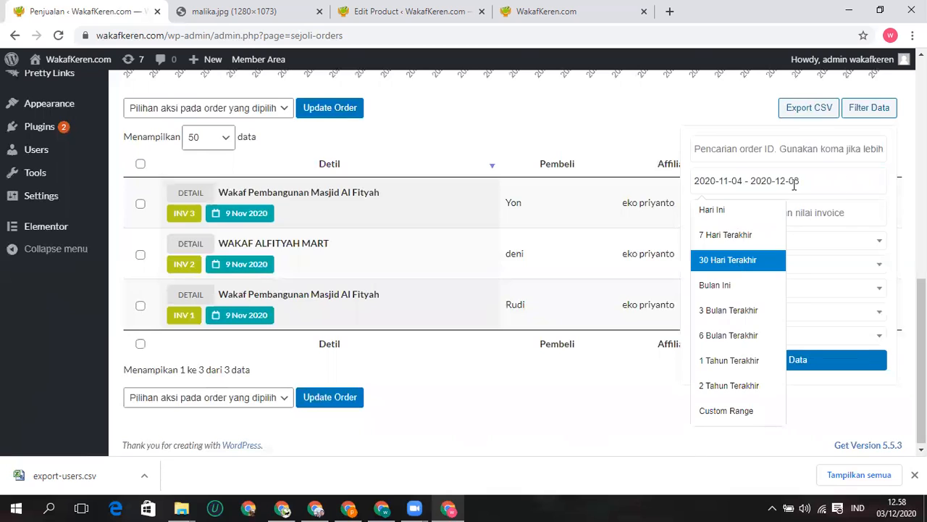
left_click(734, 263)
left_click(754, 311)
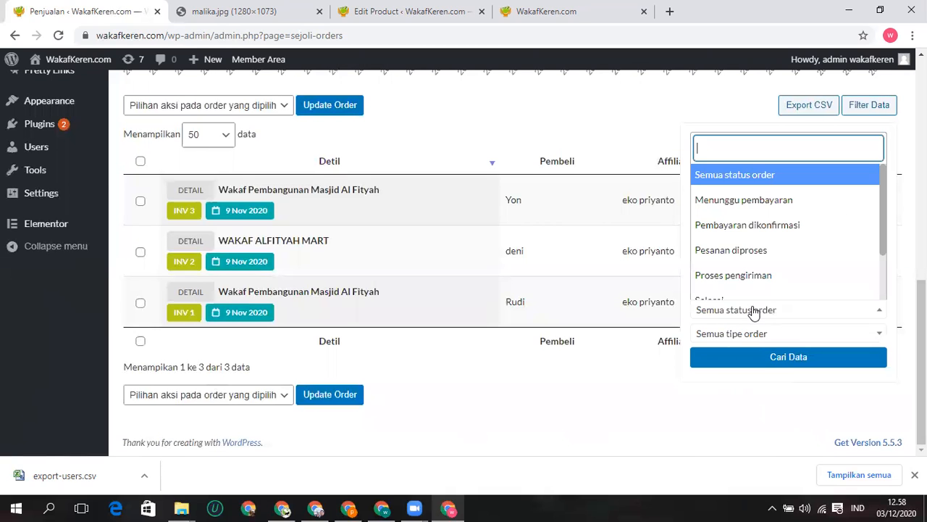
scroll(745, 265, "down", 1)
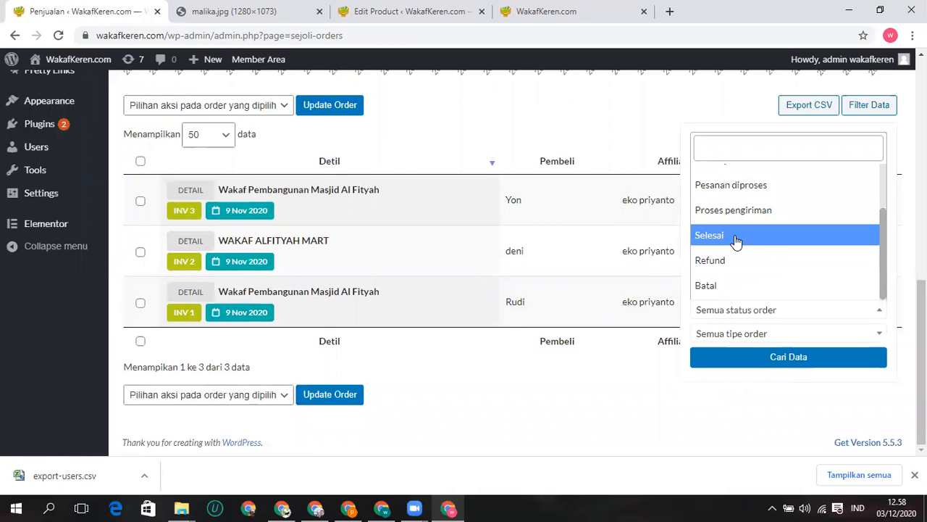
left_click(735, 238)
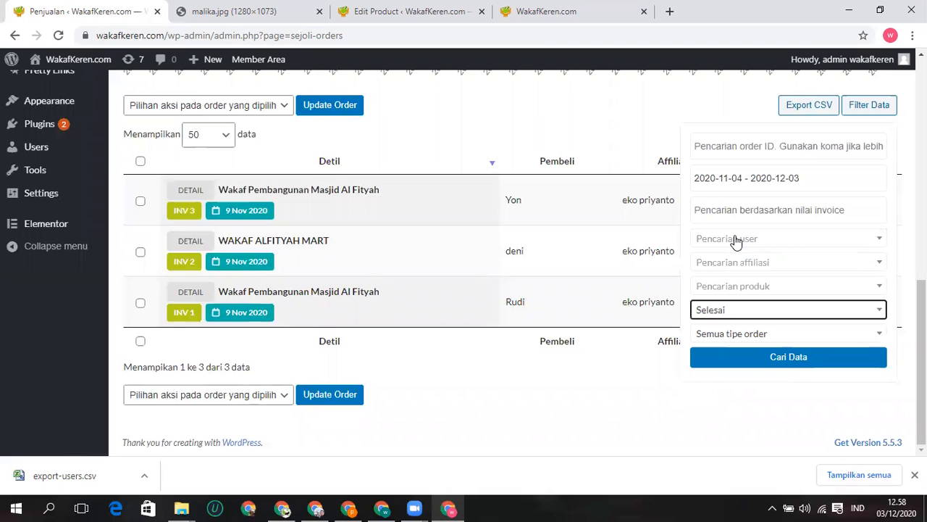
left_click(795, 355)
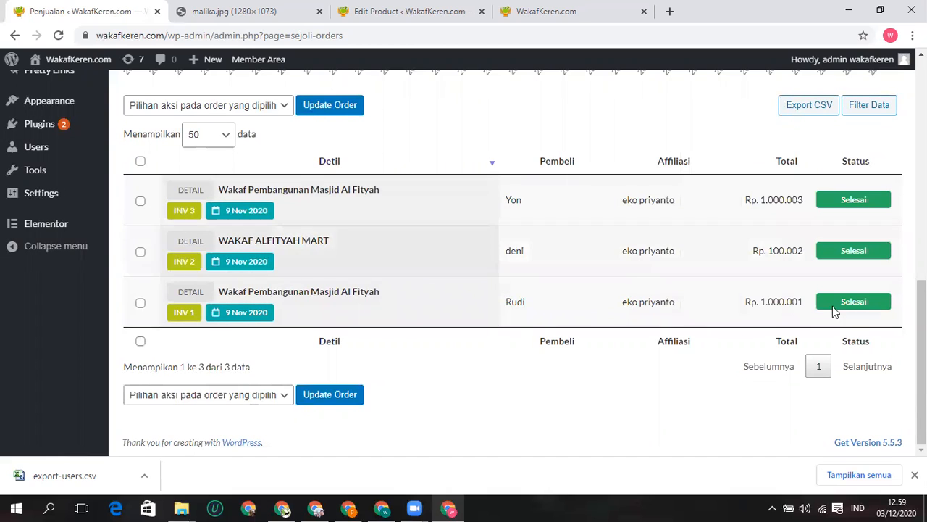
Step: Export the filtered orders as a CSV file and look over the sales chart above the list
left_click(808, 109)
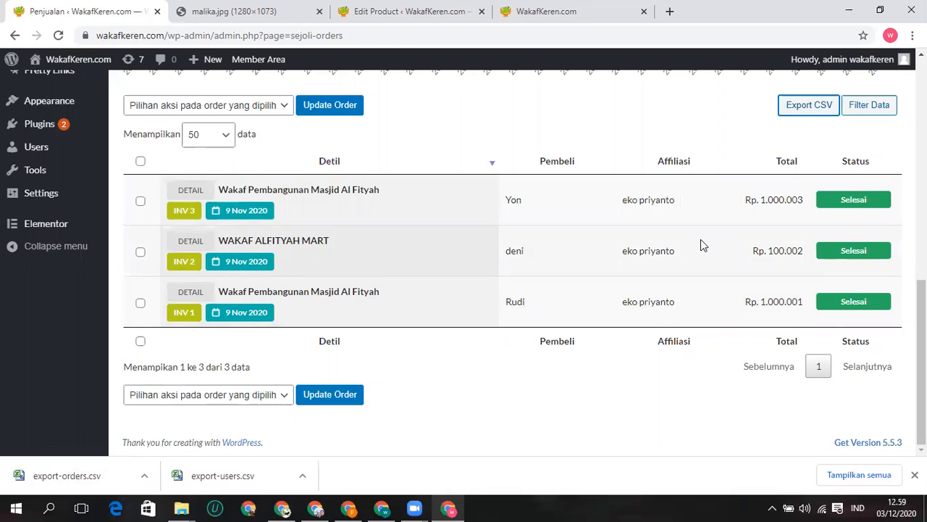
scroll(609, 241, "up", 2)
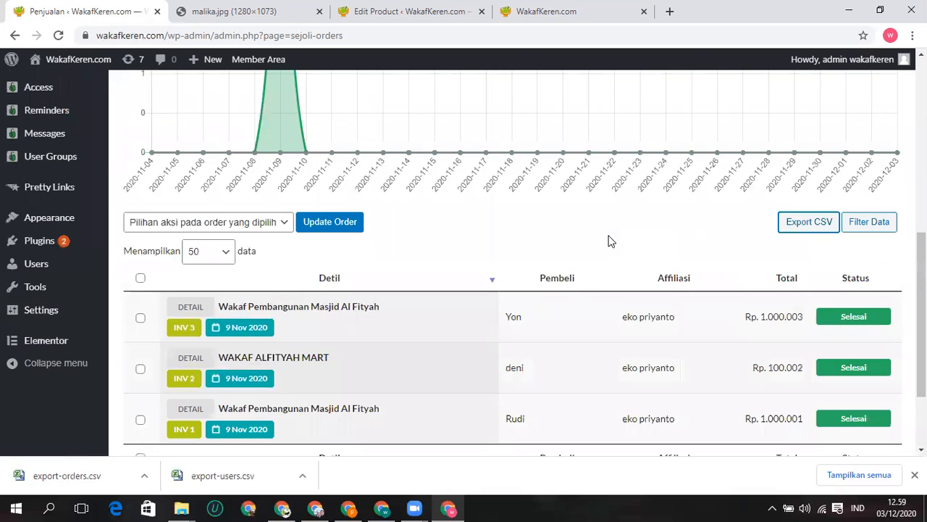
scroll(608, 241, "up", 4)
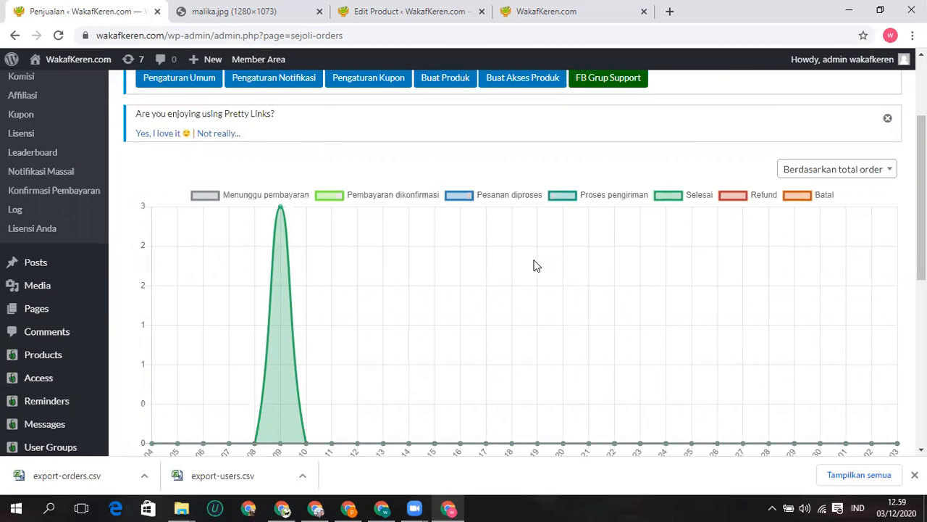
scroll(533, 265, "up", 2)
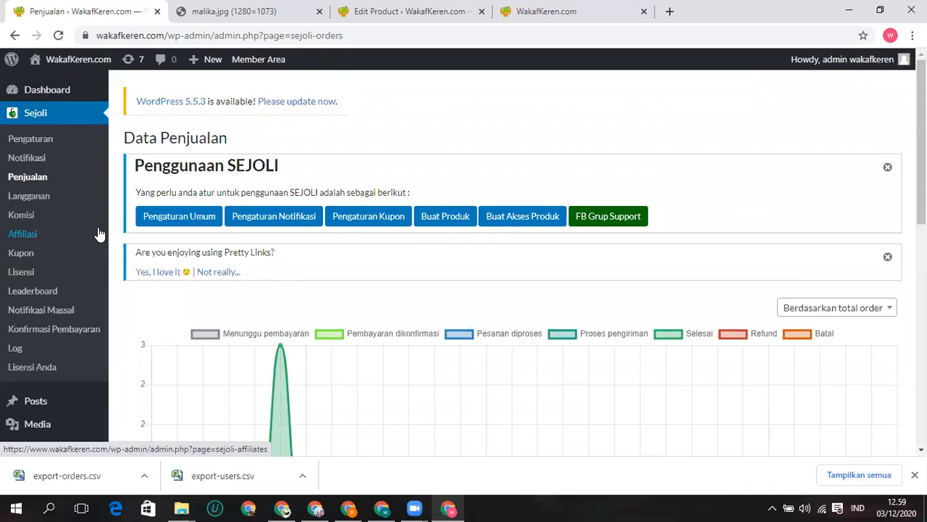
scroll(440, 224, "down", 1)
scroll(444, 225, "up", 1)
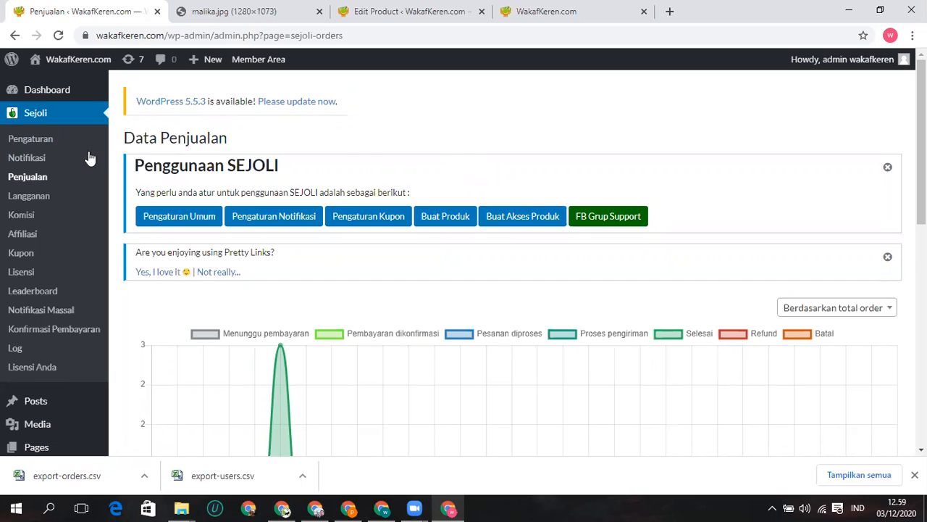
Step: View the details of the topmost Wakaf Pembangunan Masjid Al Fityah order, check its available status actions, and close them without changes
scroll(414, 180, "down", 6)
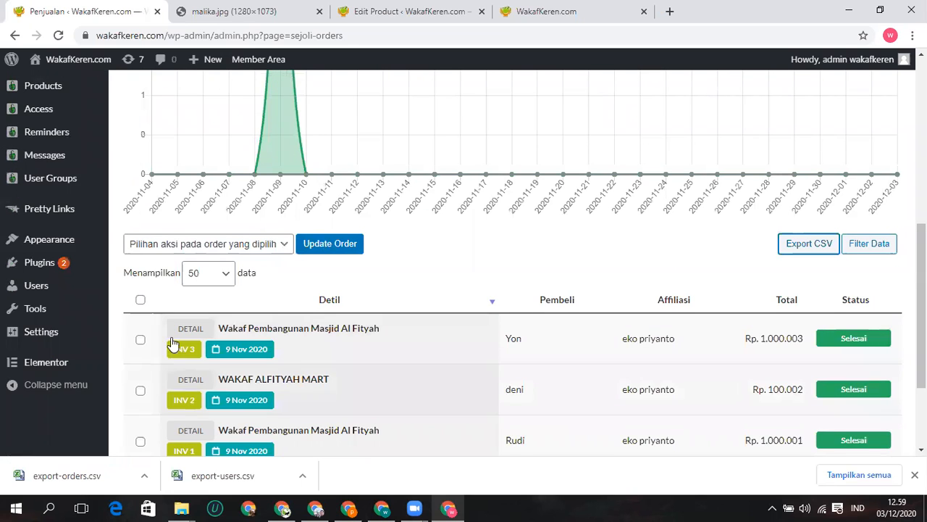
left_click(190, 351)
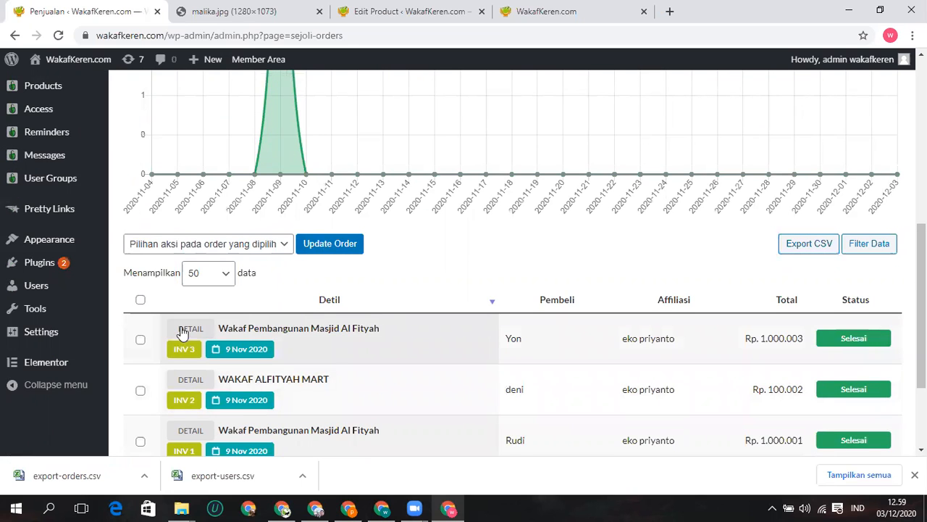
left_click(191, 329)
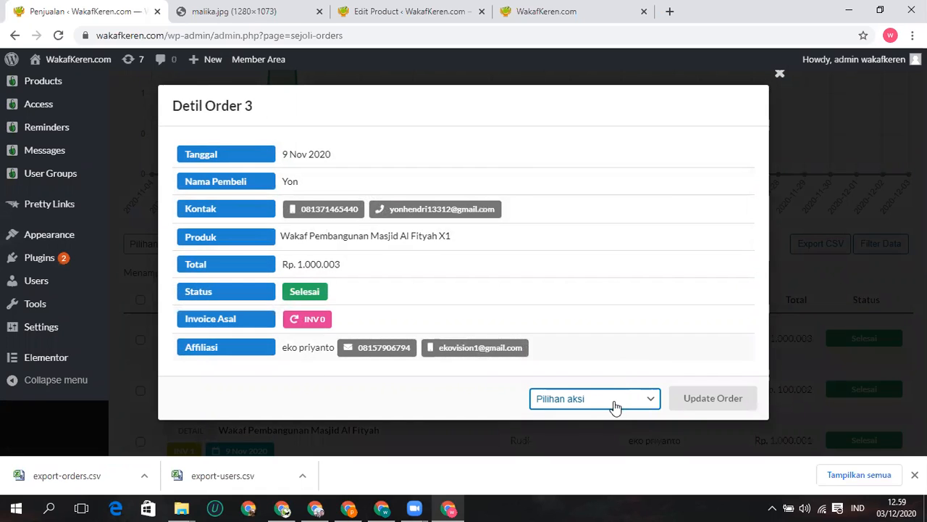
left_click(629, 400)
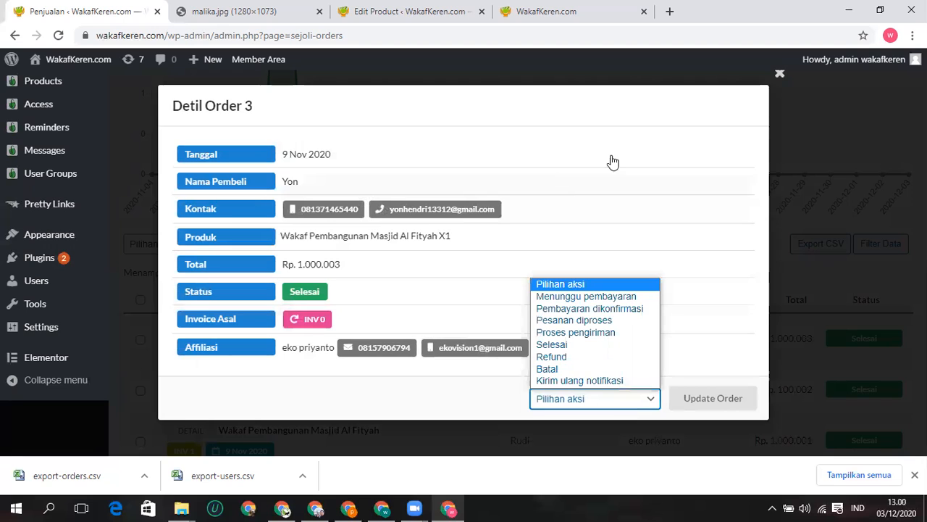
left_click(619, 113)
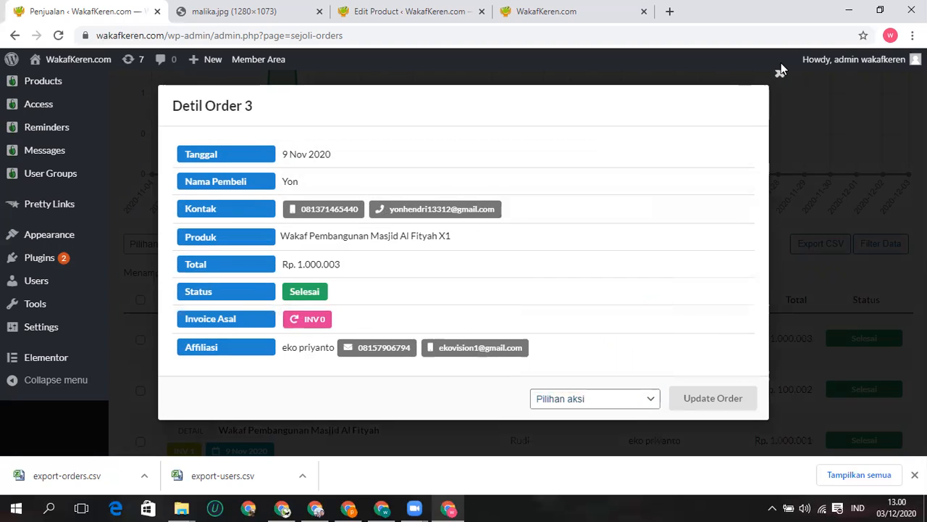
left_click(742, 110)
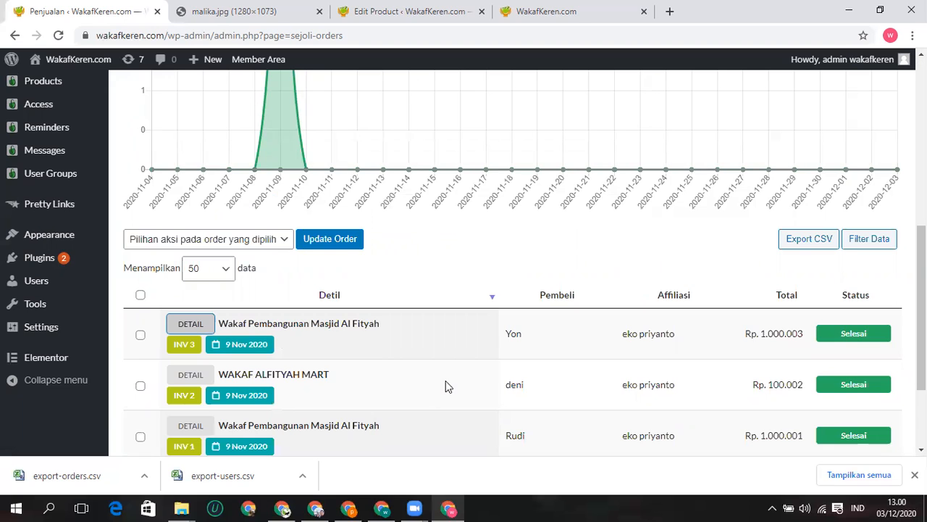
Step: Check the admin's member area dashboard and open the WakafKeren.com home page in a new tab
scroll(460, 314, "up", 4)
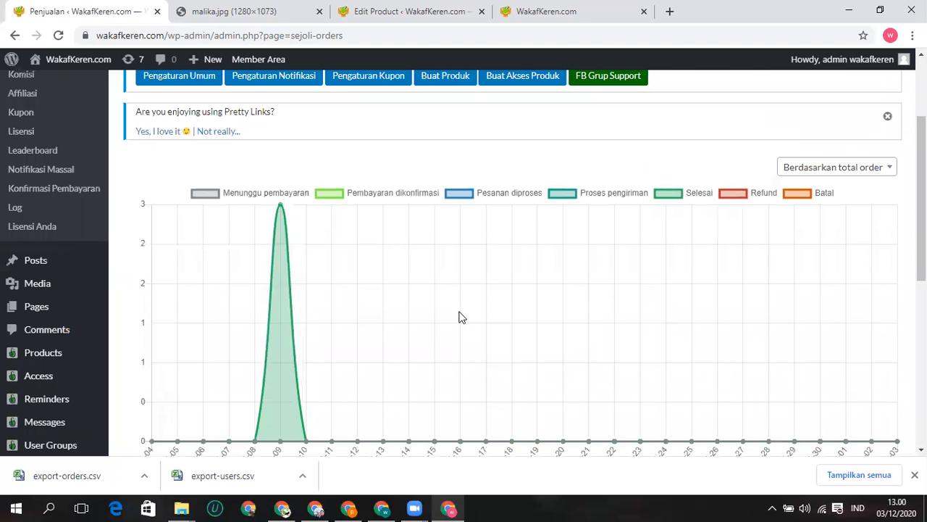
scroll(459, 317, "up", 2)
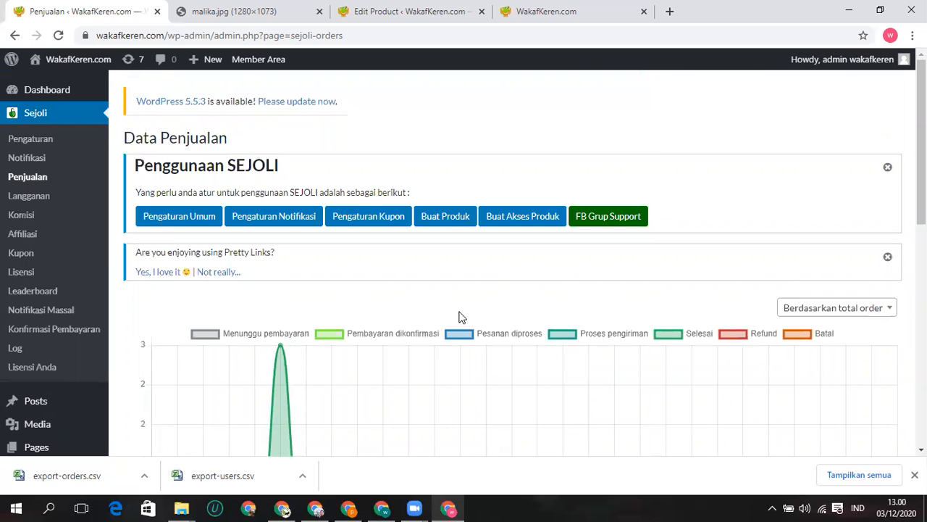
left_click(543, 13)
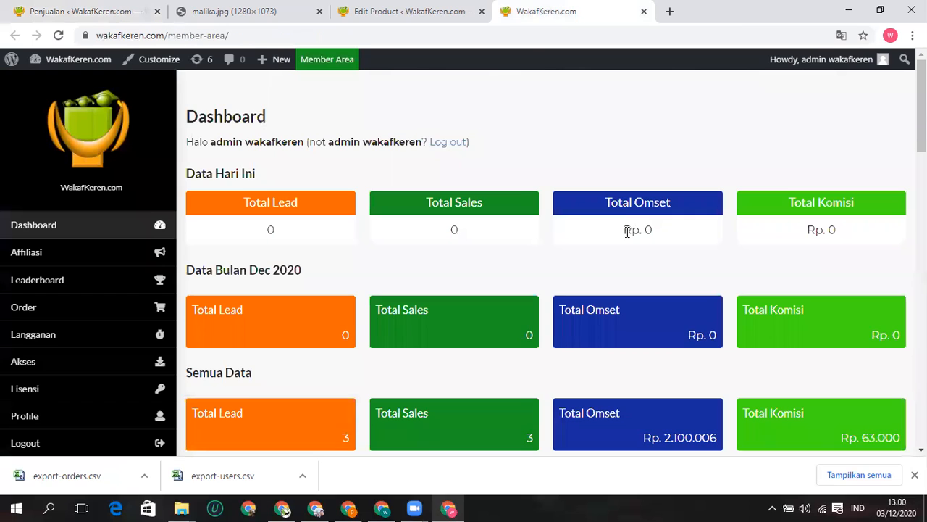
left_click(669, 10)
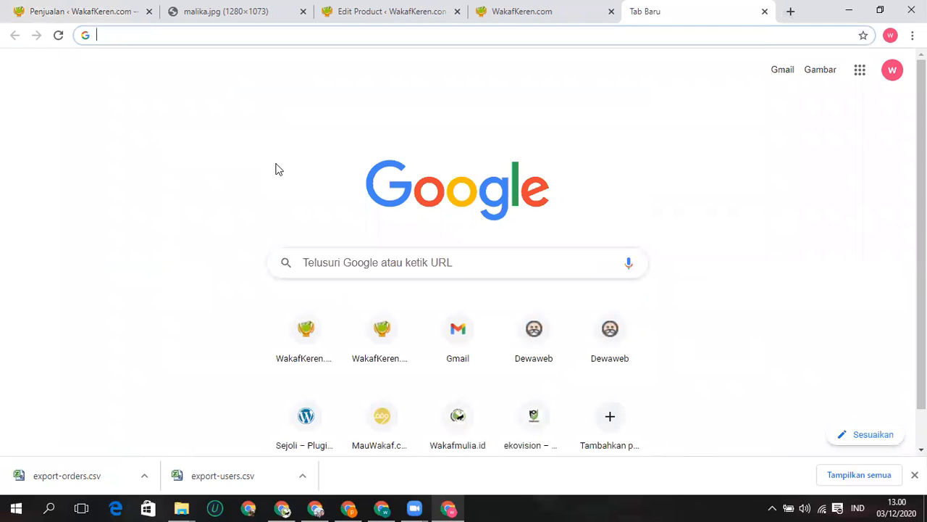
left_click(378, 334)
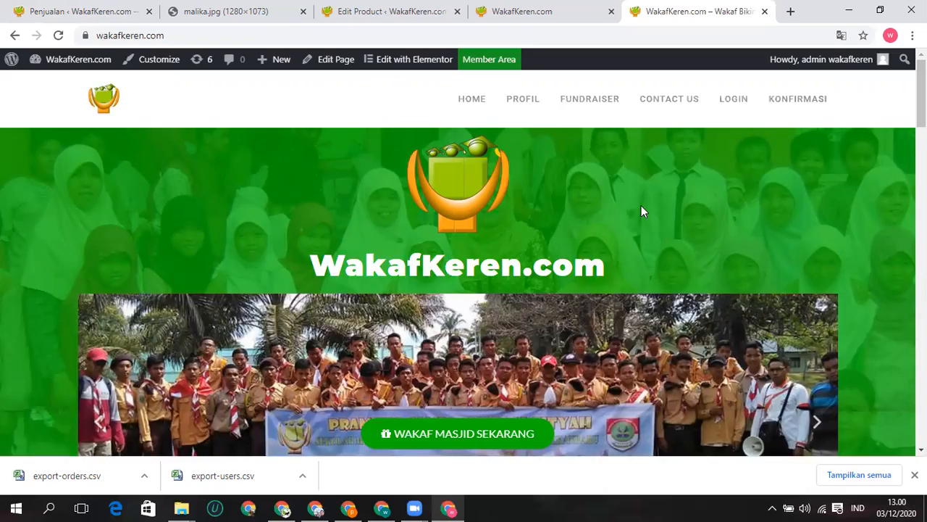
Step: Look over the WakafKeren.com home page, including the donation figures and the Program Wakaf Pilihan campaigns, and return to its start
scroll(641, 207, "down", 5)
scroll(642, 210, "down", 5)
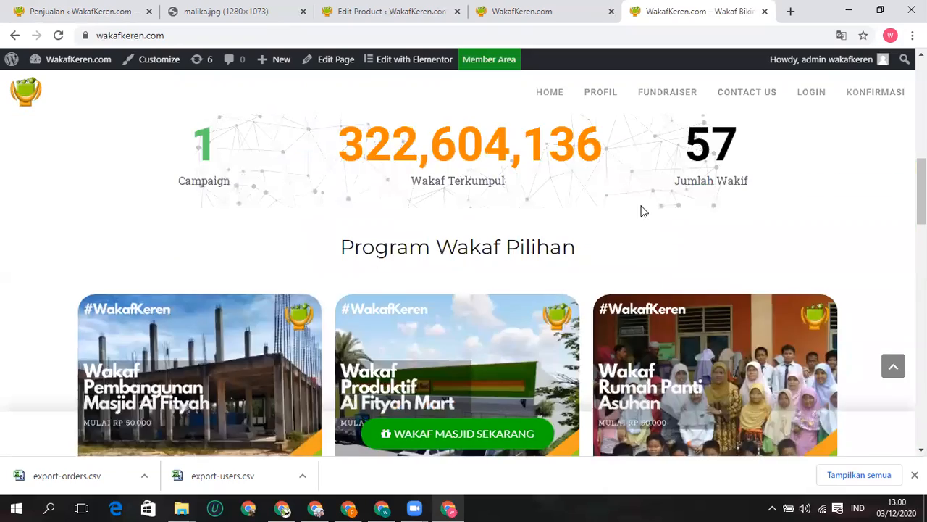
scroll(641, 210, "up", 10)
scroll(641, 211, "down", 6)
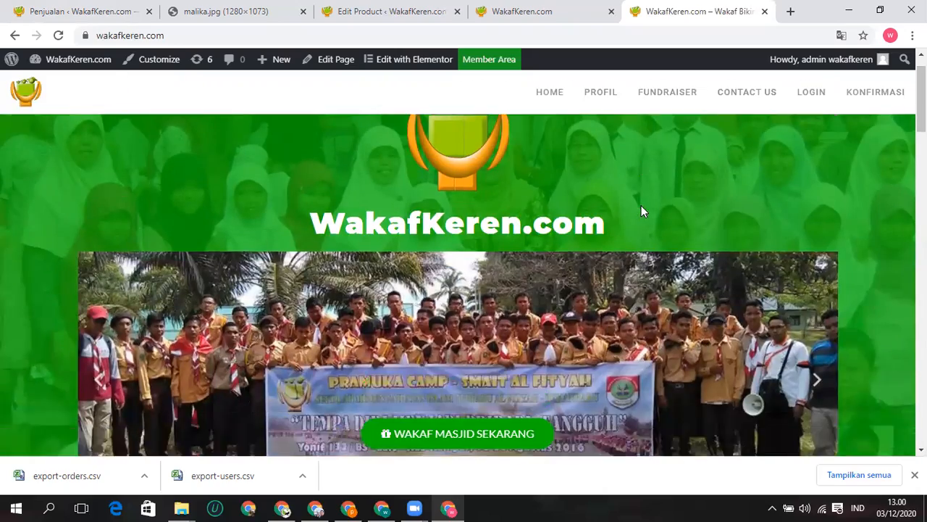
scroll(641, 211, "down", 2)
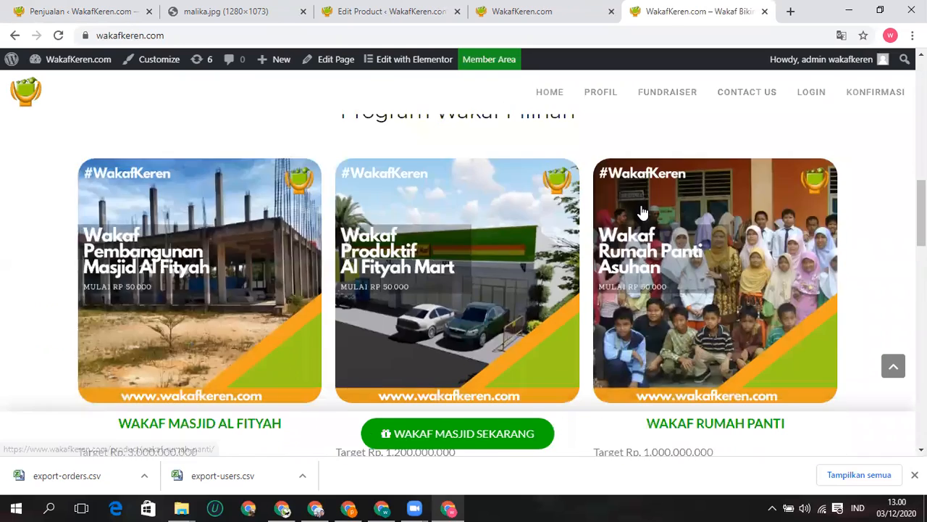
scroll(641, 210, "up", 8)
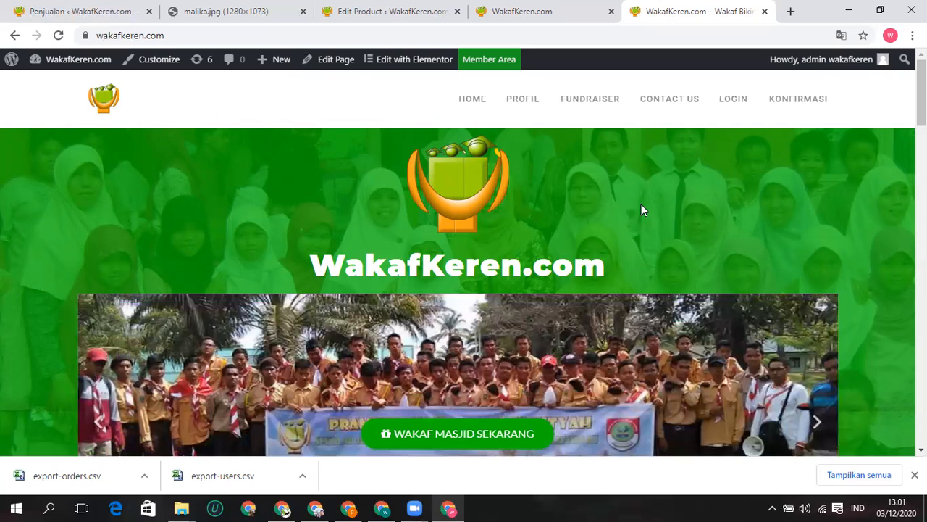
Step: Open the lmizakat.org website in a new browser tab
left_click(790, 12)
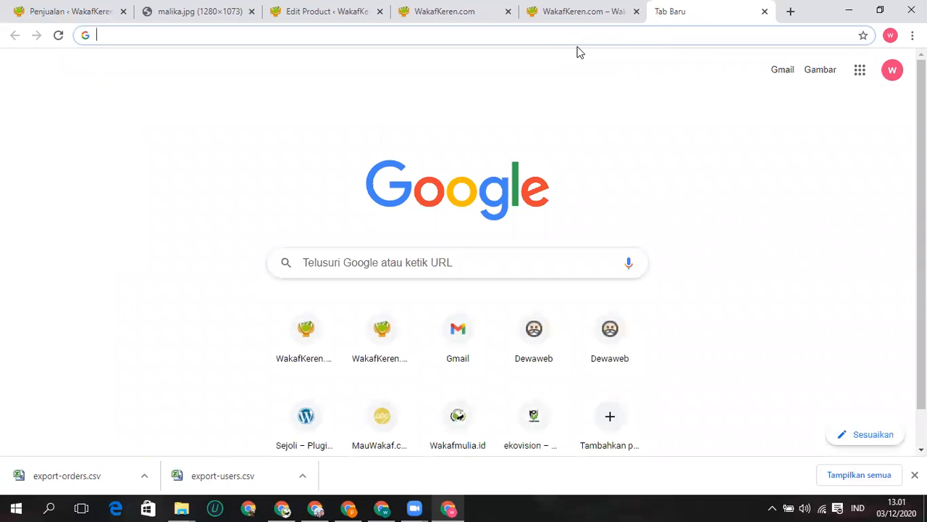
type("lm")
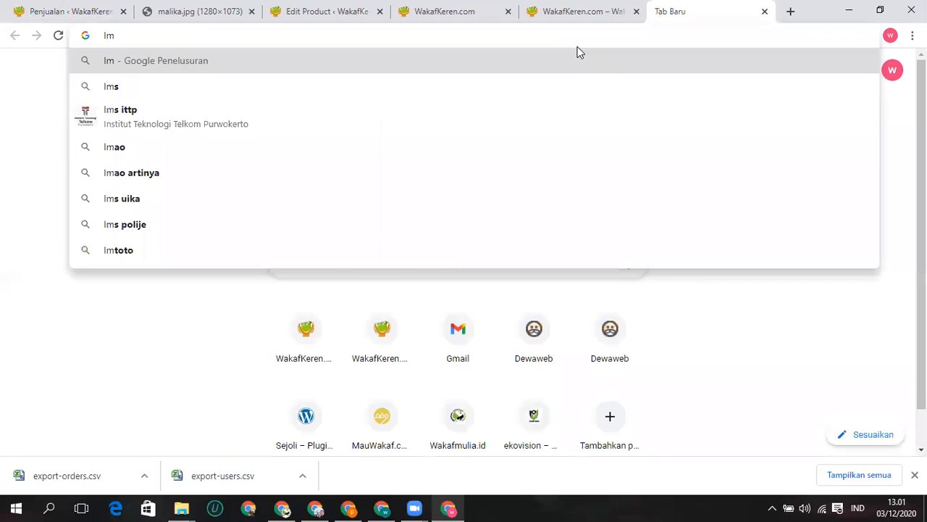
type("iza")
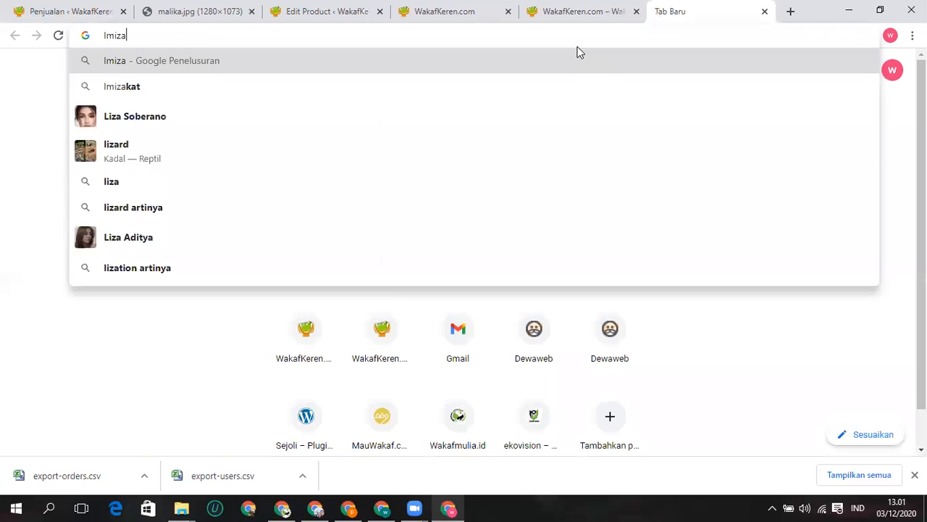
type("kat")
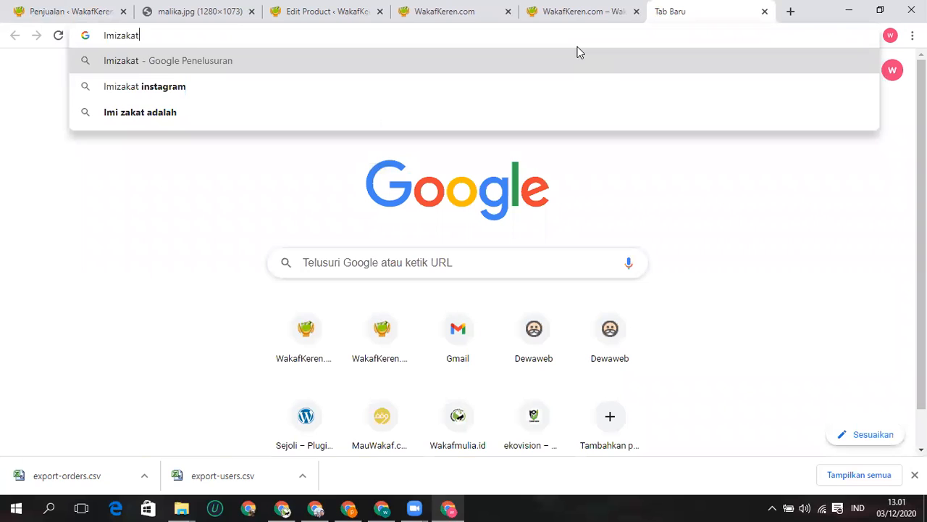
type(".org")
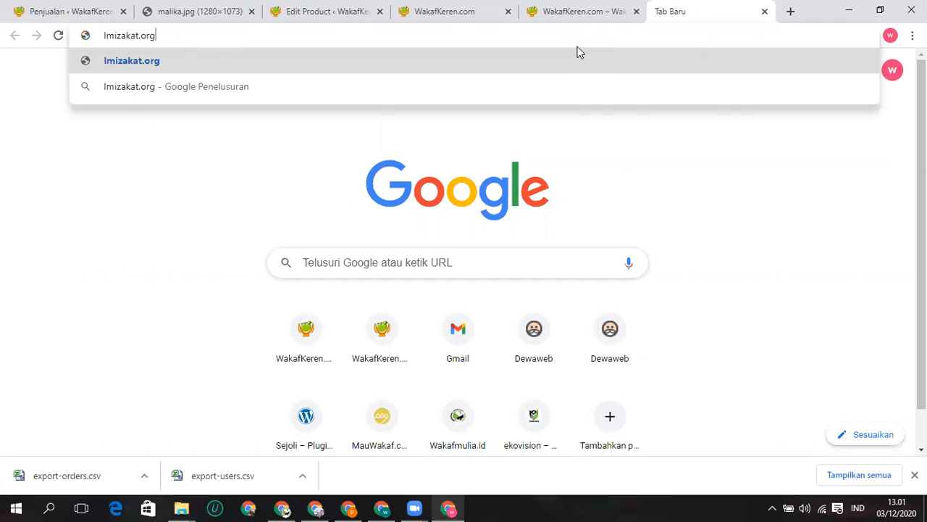
key("Return")
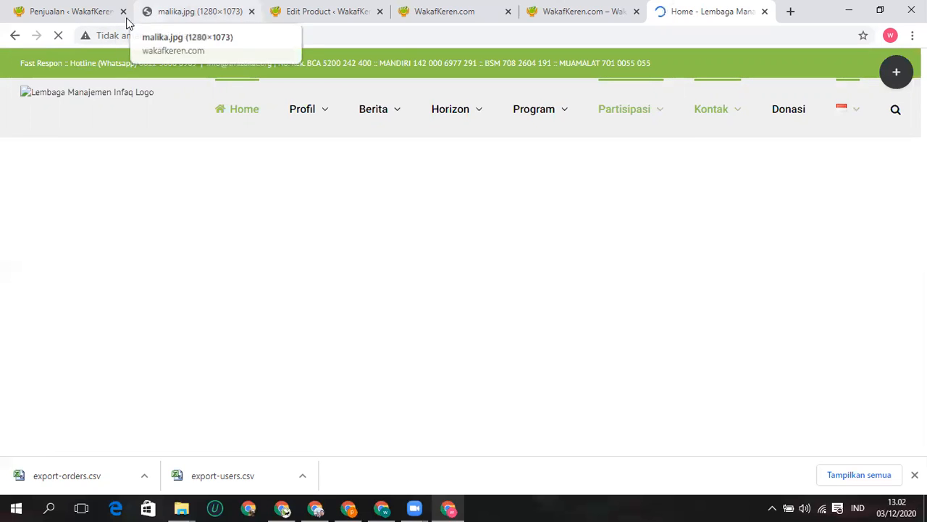
Step: Compare the connection security information of wakafkeren.com with that of lmizakat.org
left_click(134, 40)
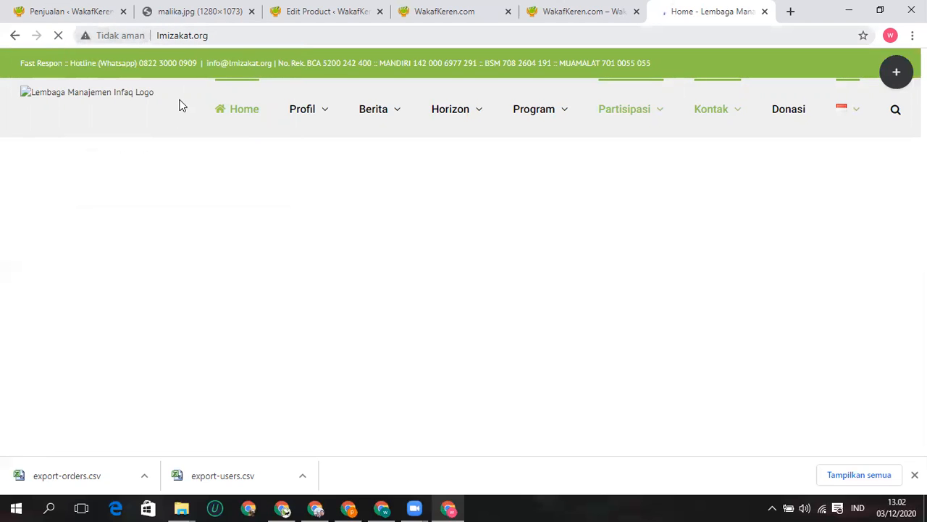
left_click(576, 10)
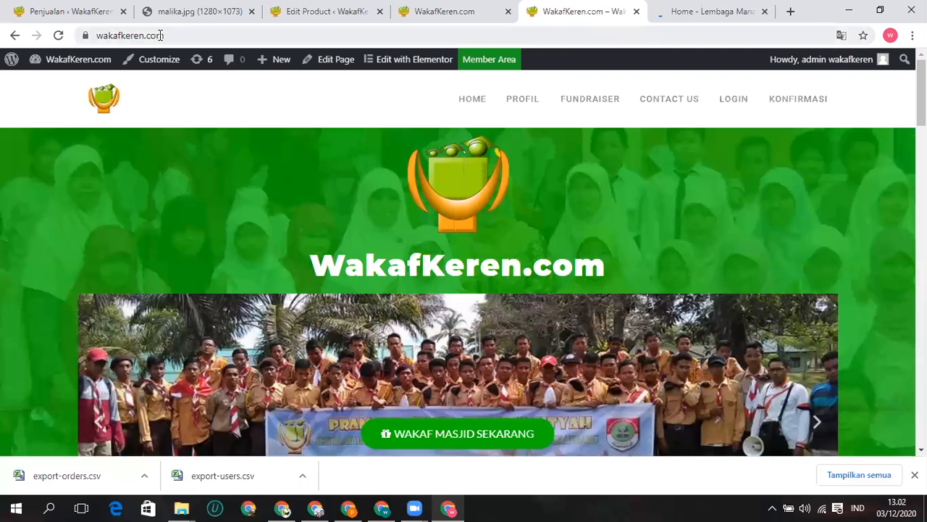
left_click(84, 36)
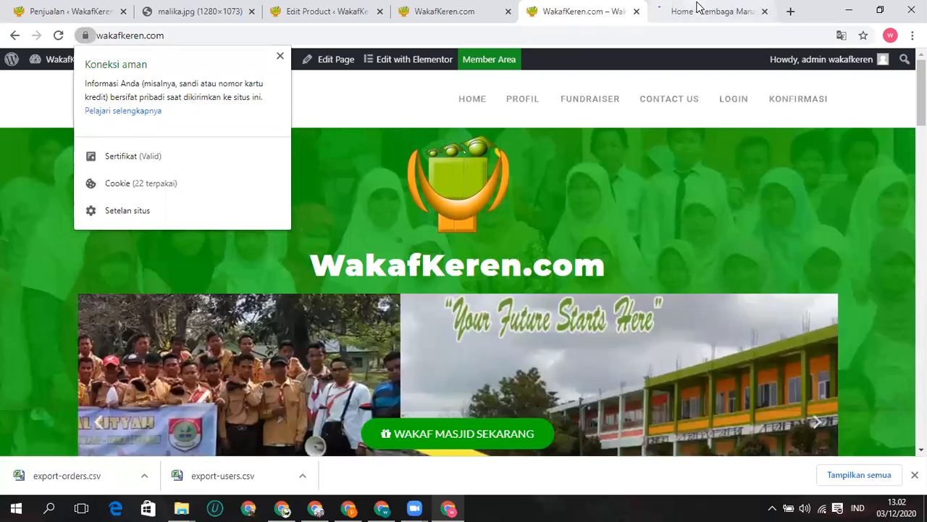
left_click(697, 6)
left_click(95, 42)
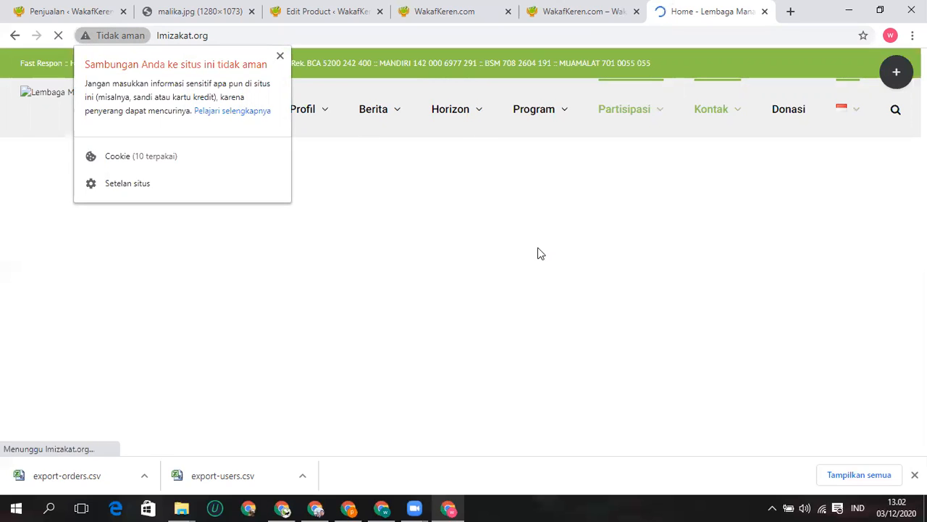
Step: Open the Registrasi Donatur LMI form from lmizakat.org and reload the WakafKeren.com home page
left_click(589, 172)
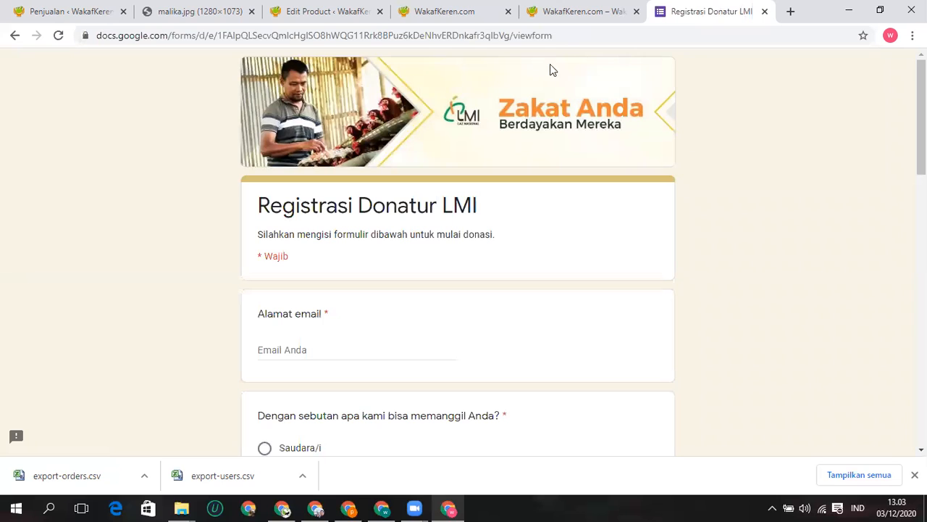
left_click(561, 12)
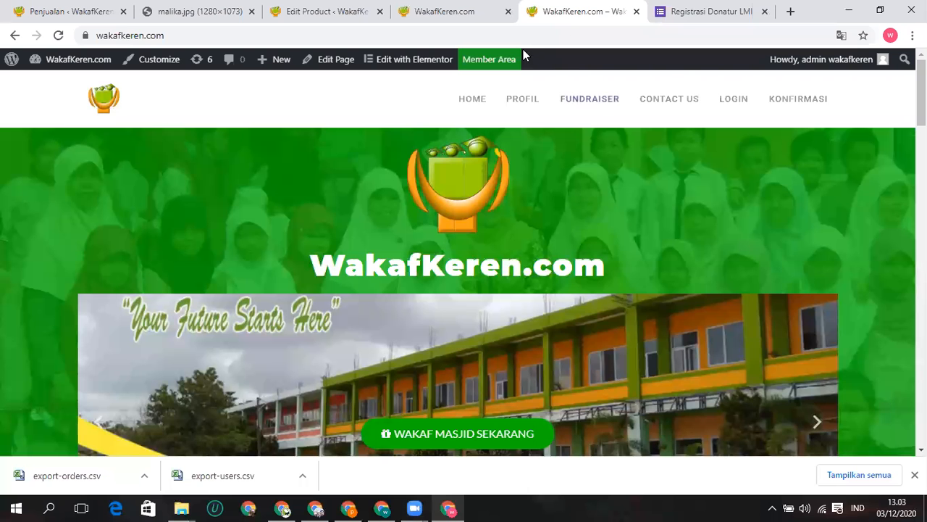
left_click(61, 36)
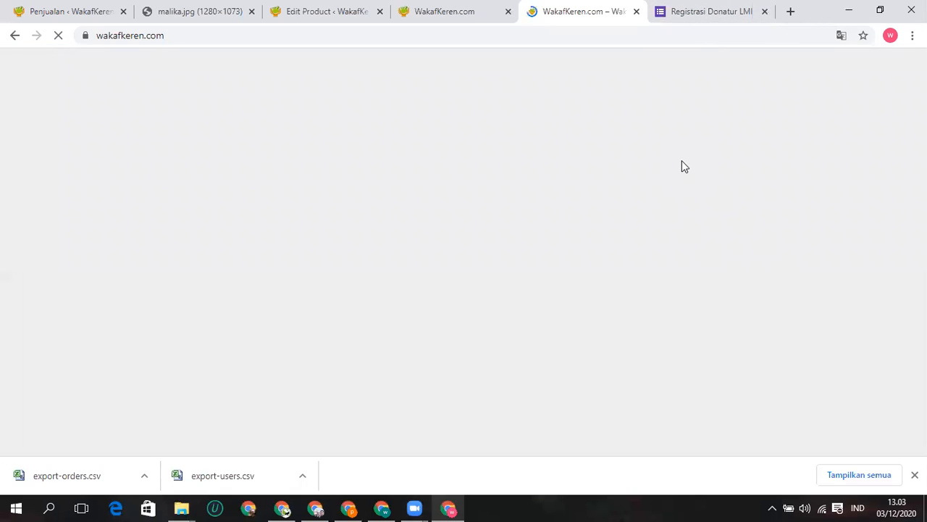
Step: Return from the donor registration form to the lmizakat.org home page and compare its loading with WakafKeren.com
left_click(692, 10)
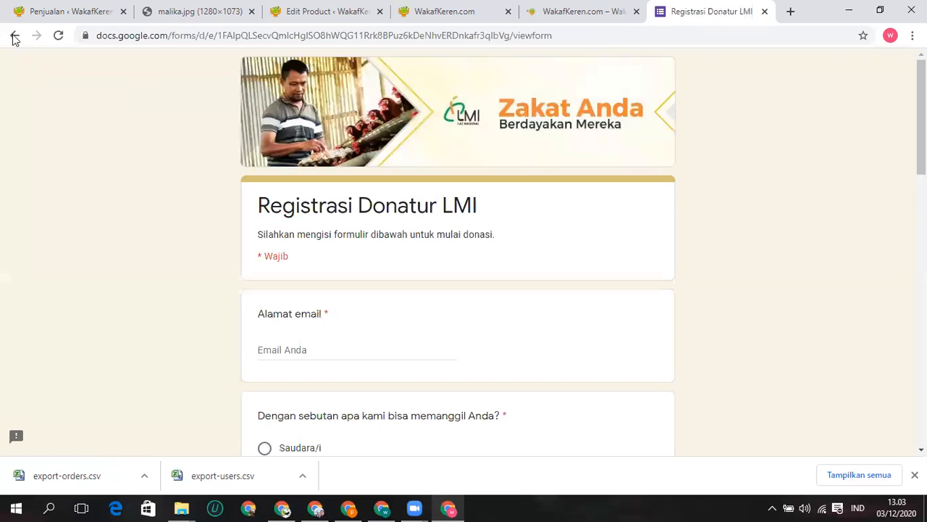
left_click(15, 35)
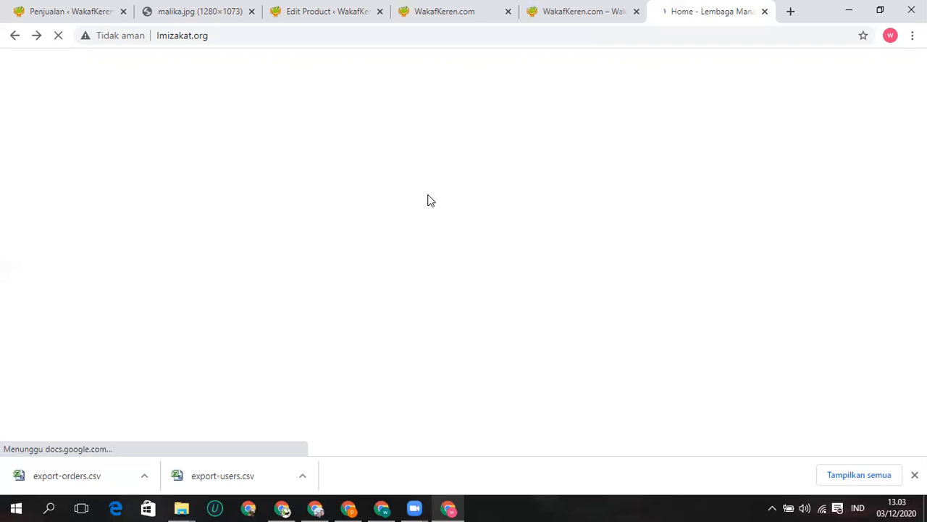
left_click(548, 9)
left_click(730, 17)
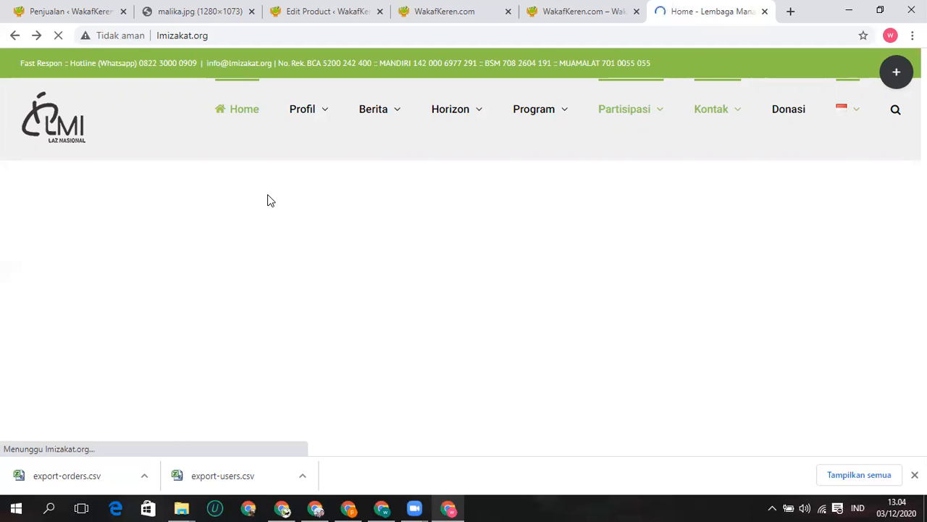
Step: Open dewaweb.com in a new browser tab and go to its domain registration page
left_click(790, 11)
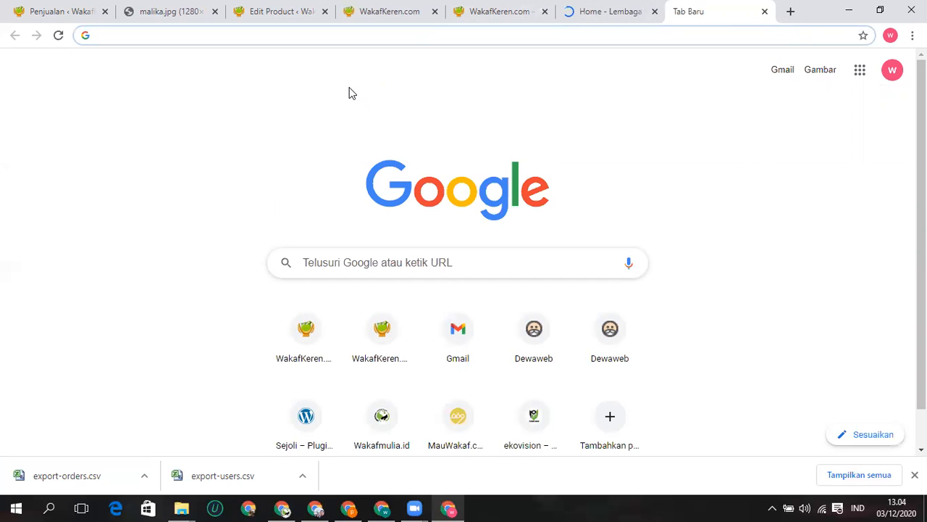
type("d")
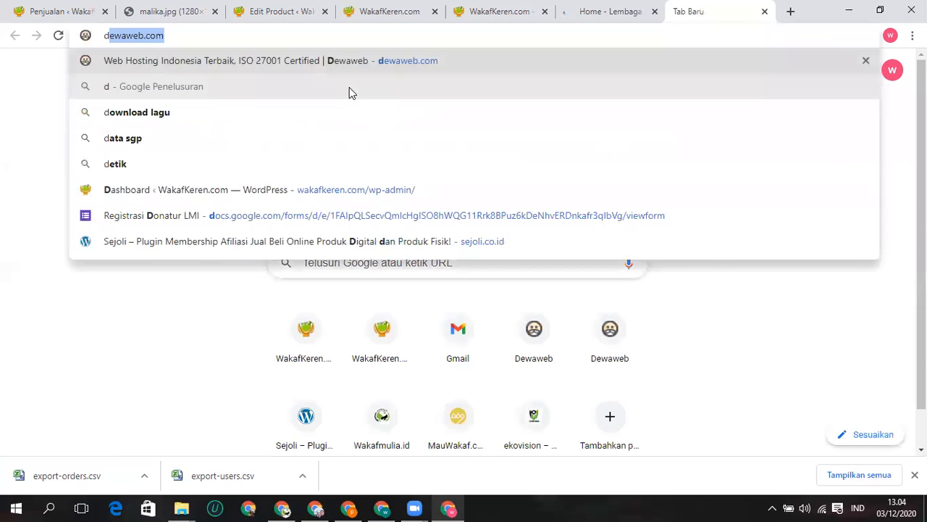
key("Return")
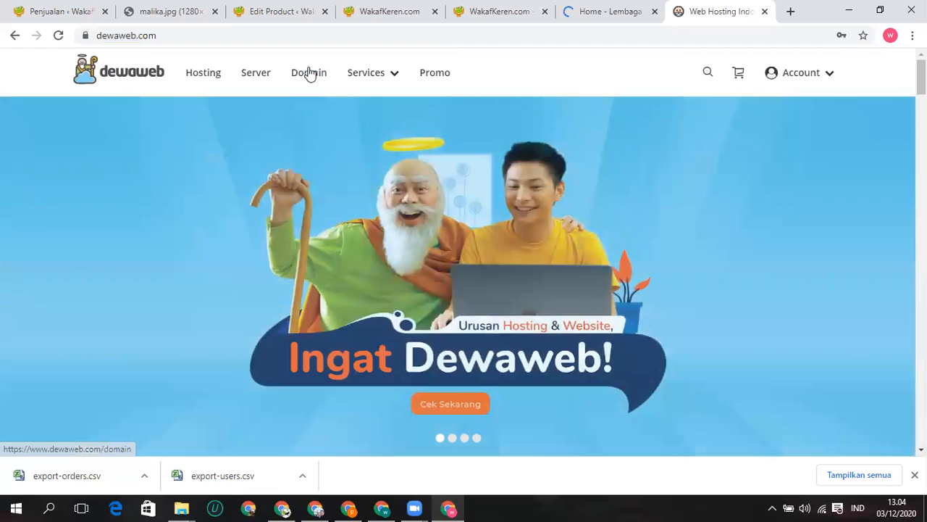
left_click(309, 75)
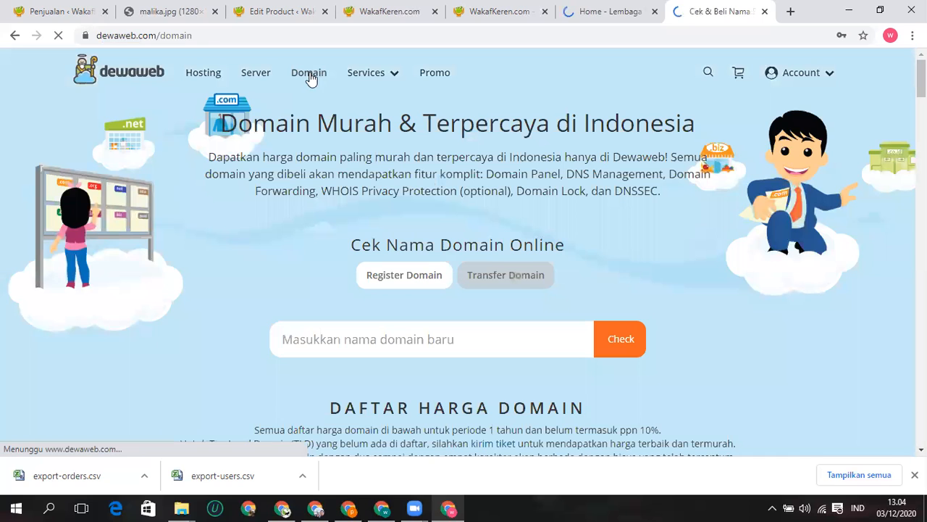
Step: Check the domain name lmijakarta and examine the offered extensions and yearly prices
left_click(303, 339)
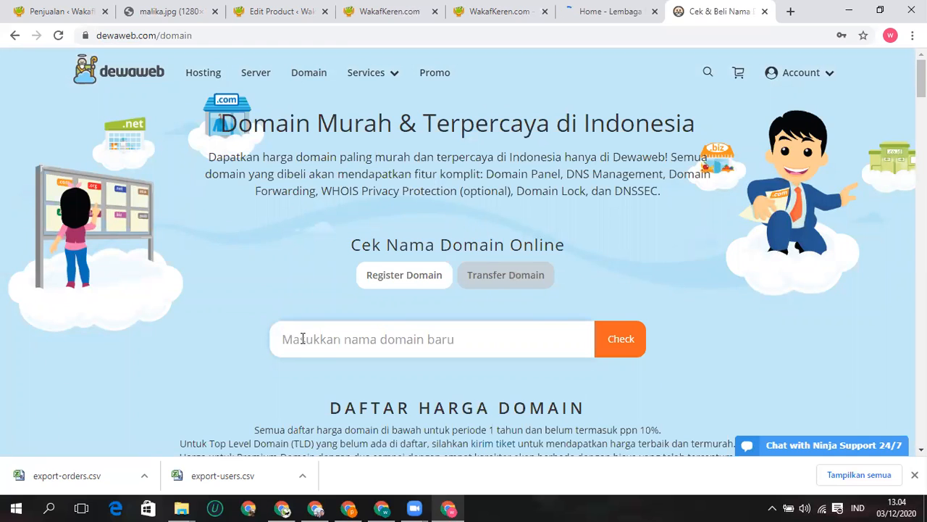
type("Imijakarta")
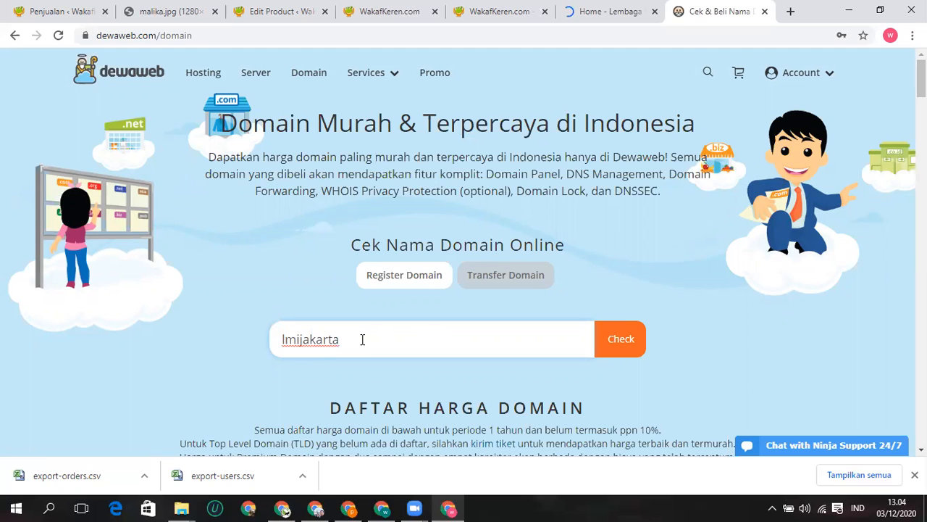
left_click(618, 347)
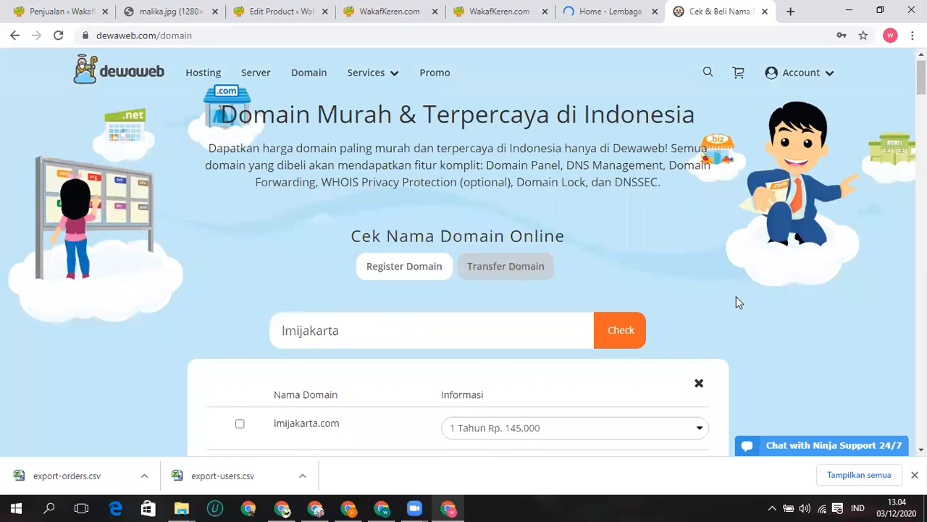
scroll(736, 296, "down", 1)
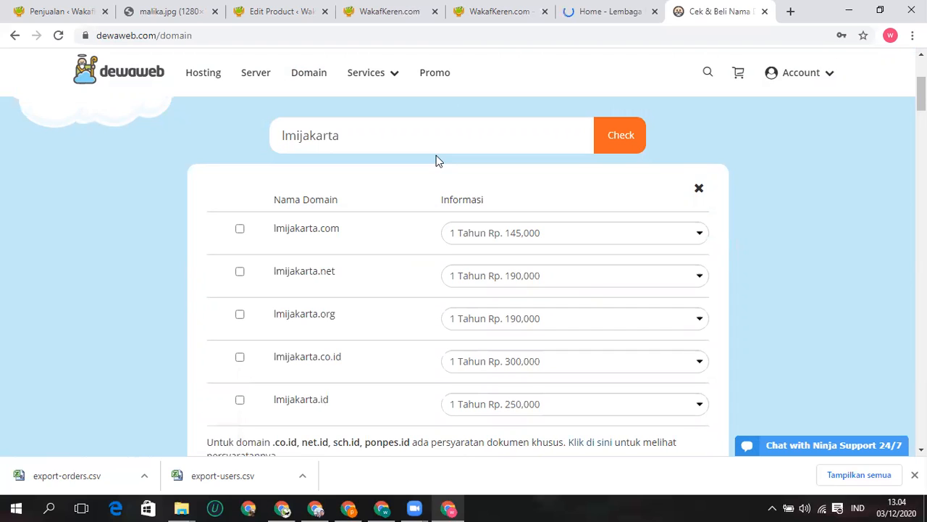
Step: Dismiss the purchase notification and replace lmijakarta in the domain check with laznaslmi
left_click(357, 136)
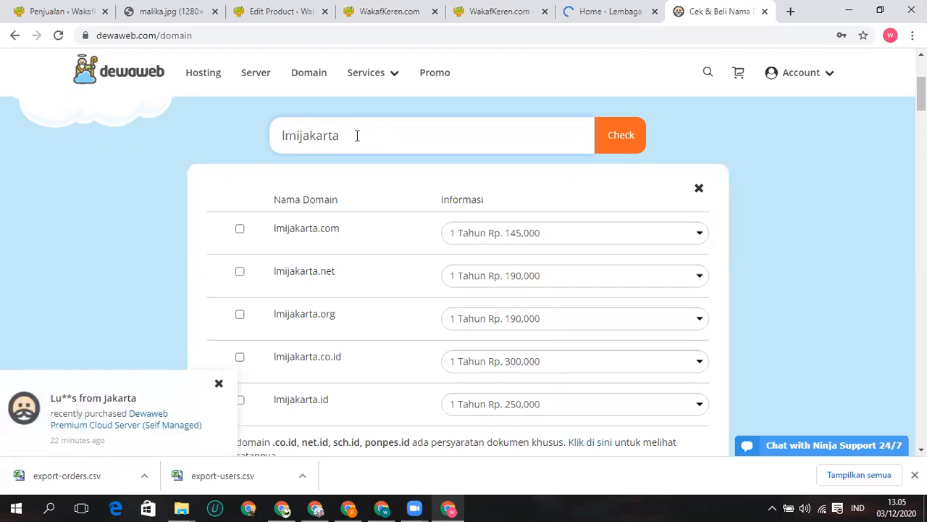
left_click(219, 382)
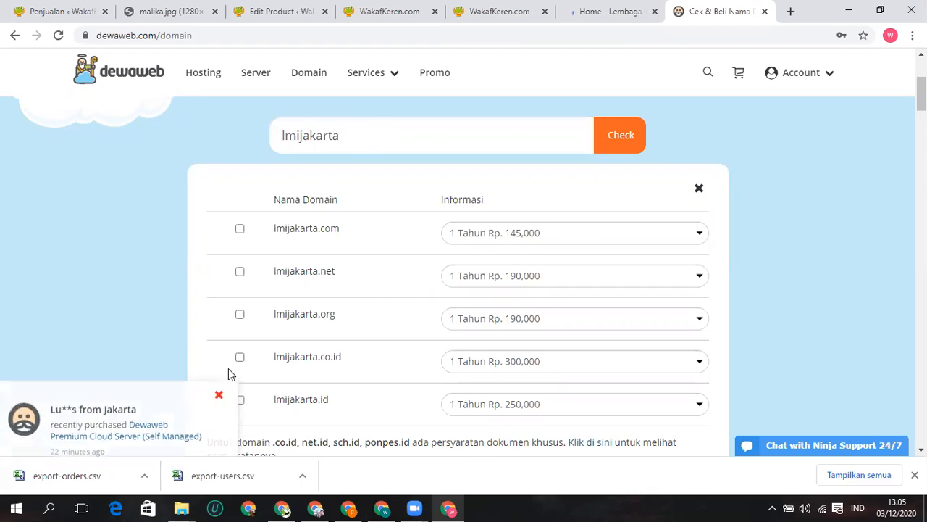
left_click(393, 121)
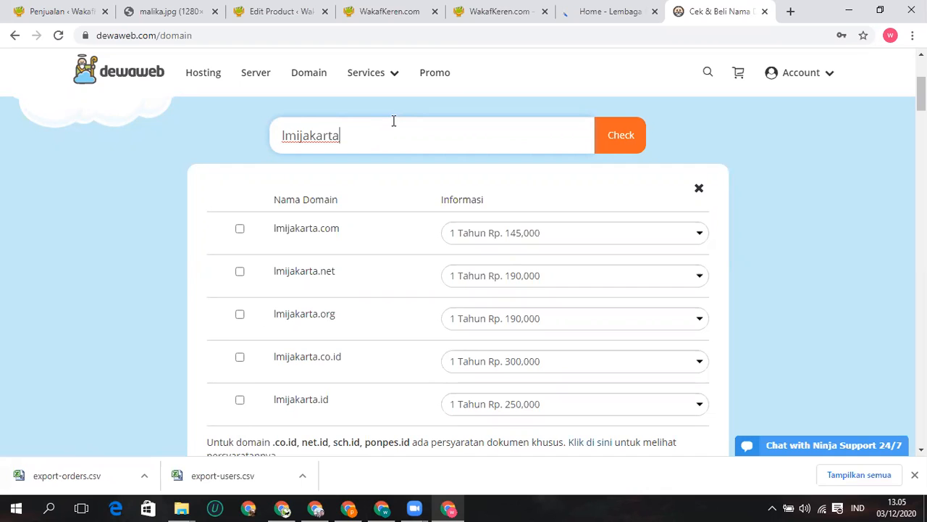
key("BackSpace")
key("BackSpace")
key("BackSpace")
key("BackSpace")
key("BackSpace")
key("BackSpace")
key("BackSpace")
key("BackSpace")
key("BackSpace")
key("BackSpace")
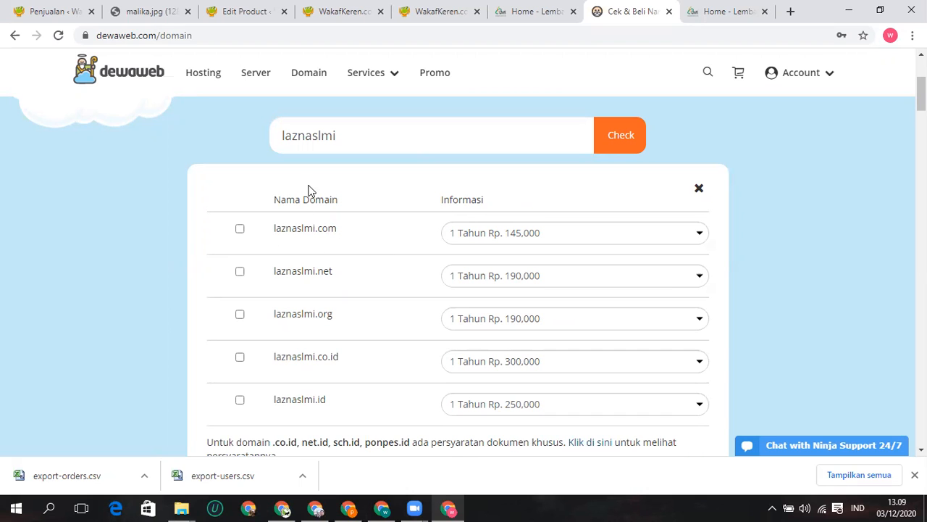
Step: Compare the open WakafKeren.com and lmizakat.org pages and return to the Dewaweb domain results for laznaslmi
left_click(437, 12)
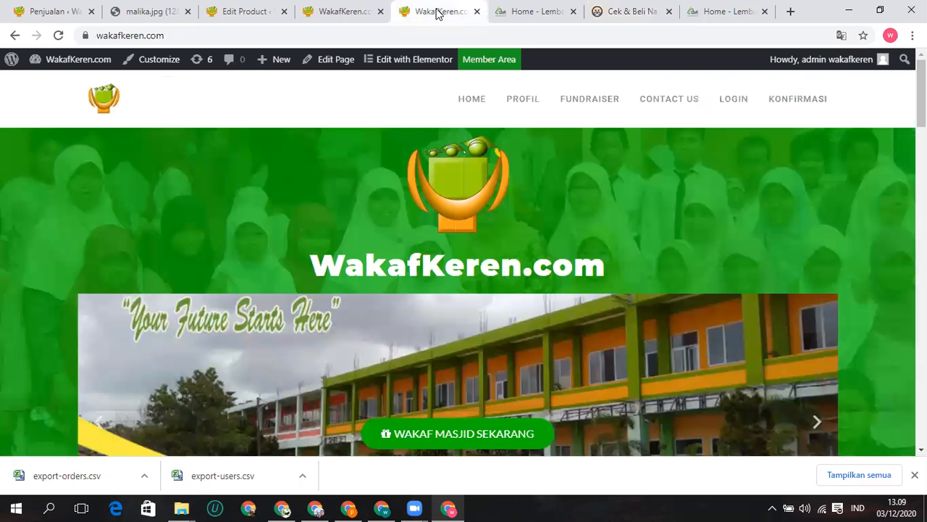
left_click(533, 11)
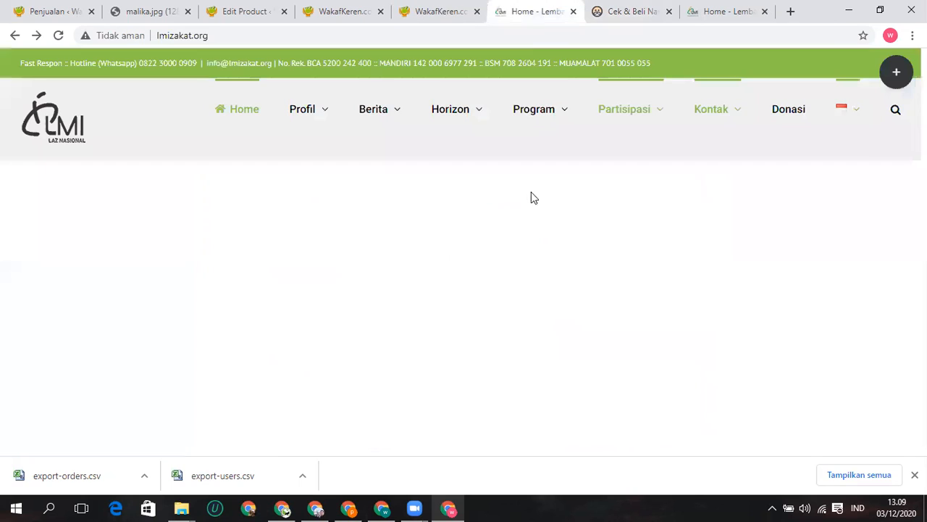
left_click(610, 16)
left_click(514, 14)
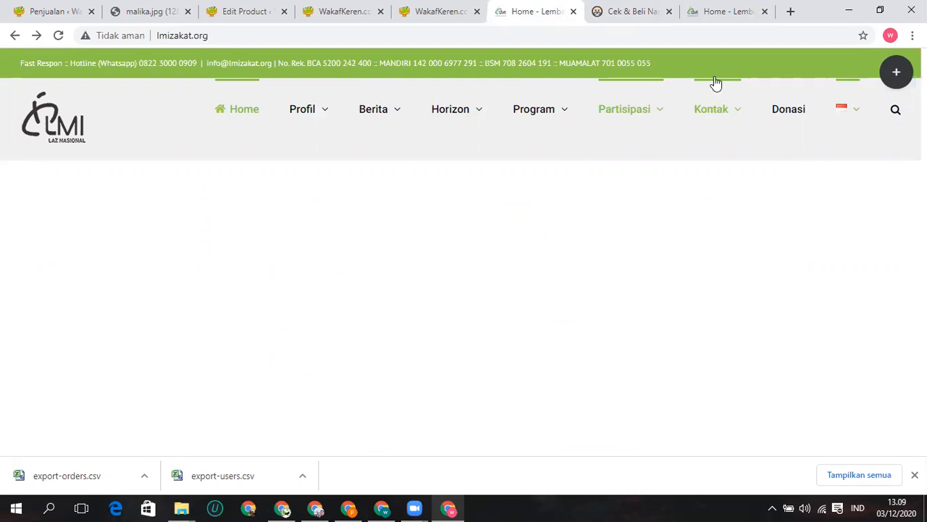
left_click(718, 11)
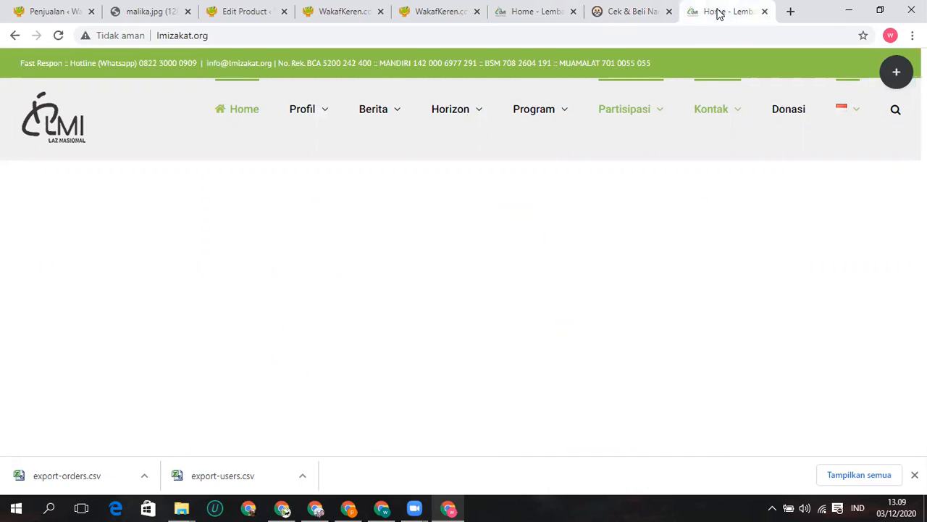
left_click(650, 12)
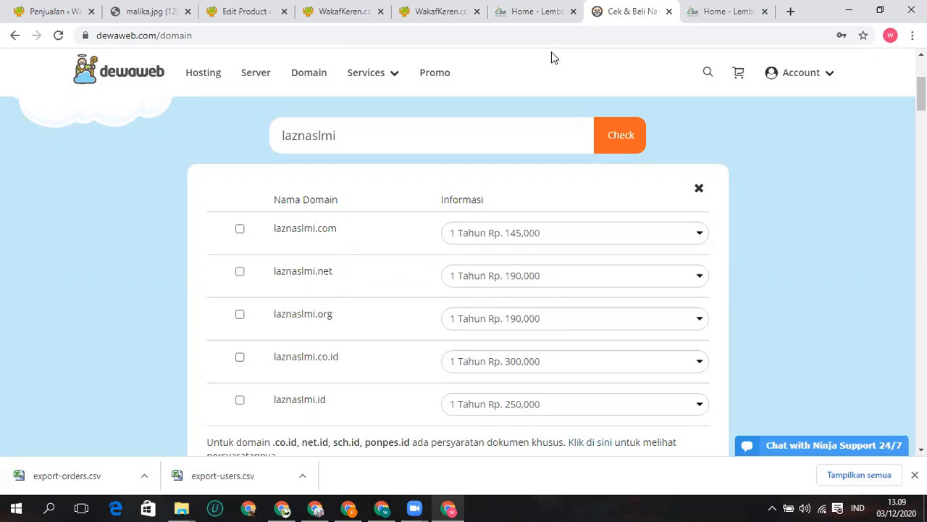
mouse_move(449, 507)
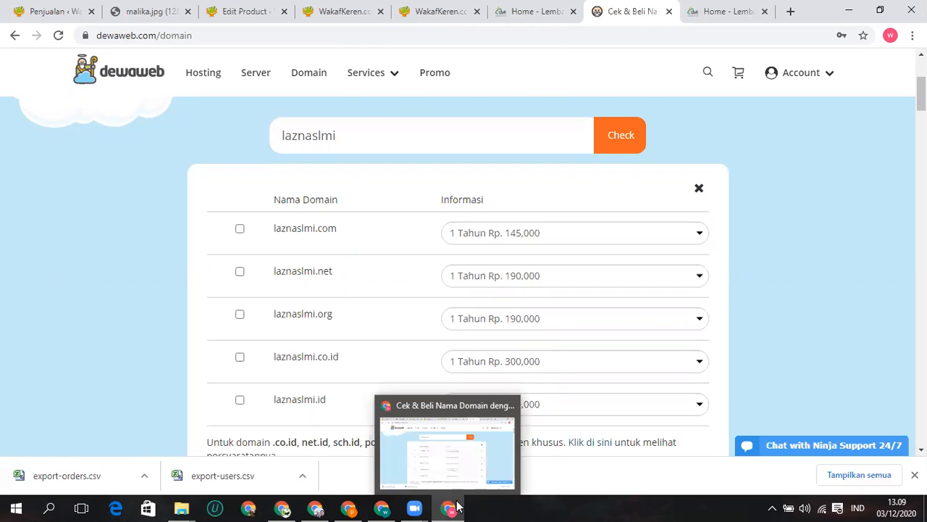